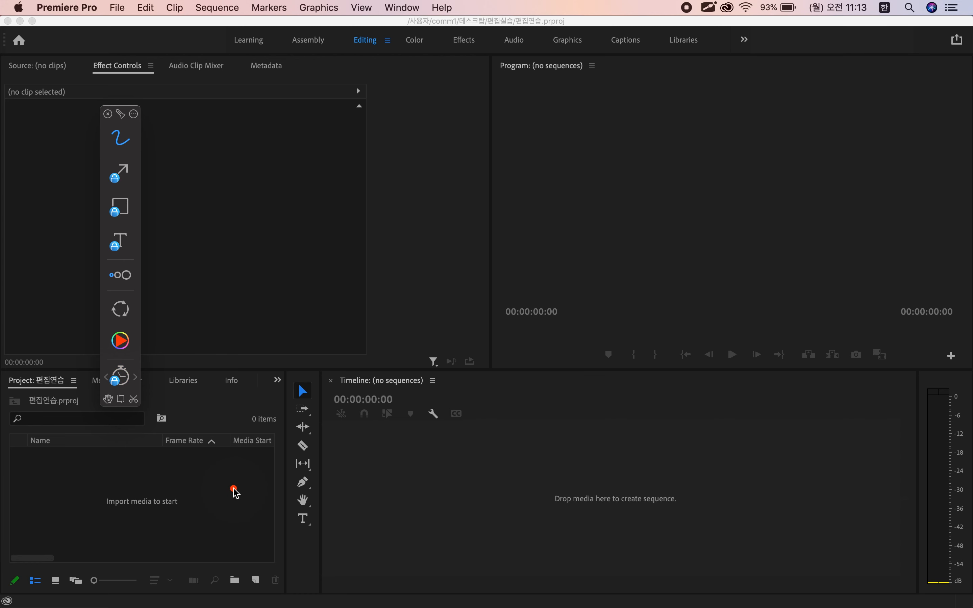
# Step: Import 1번.mp4, 2번.mp4, 3번.mp4 and 음악.mp3 from the desktop folder 편집실습/편집소스 into the project
pyautogui.press('Escape')
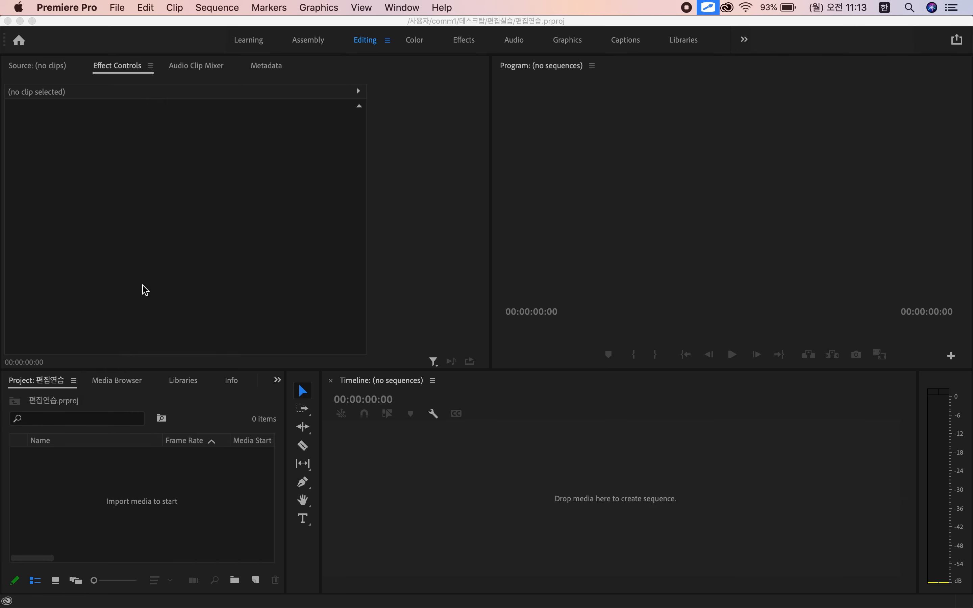
pyautogui.click(172, 484)
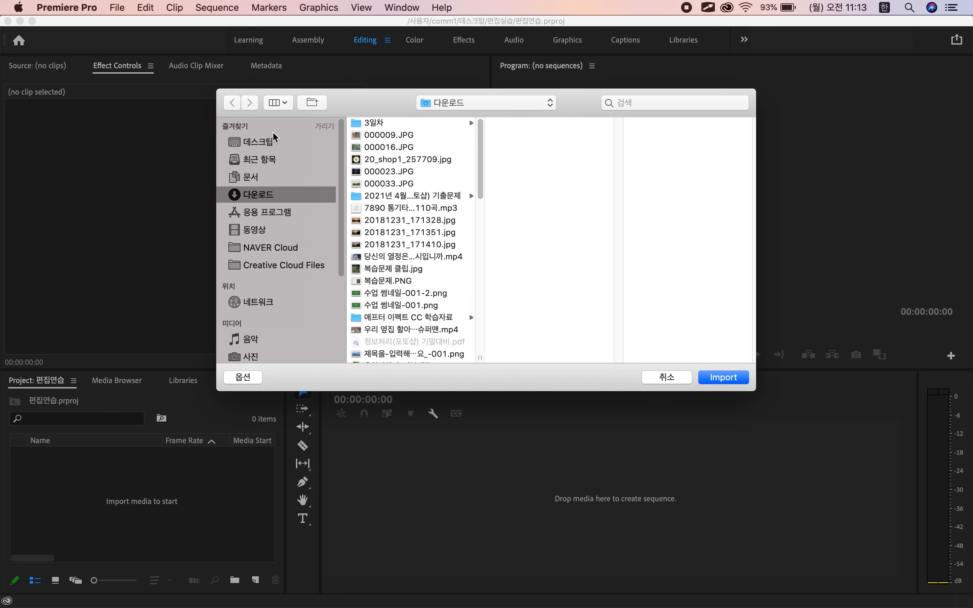
pyautogui.click(270, 144)
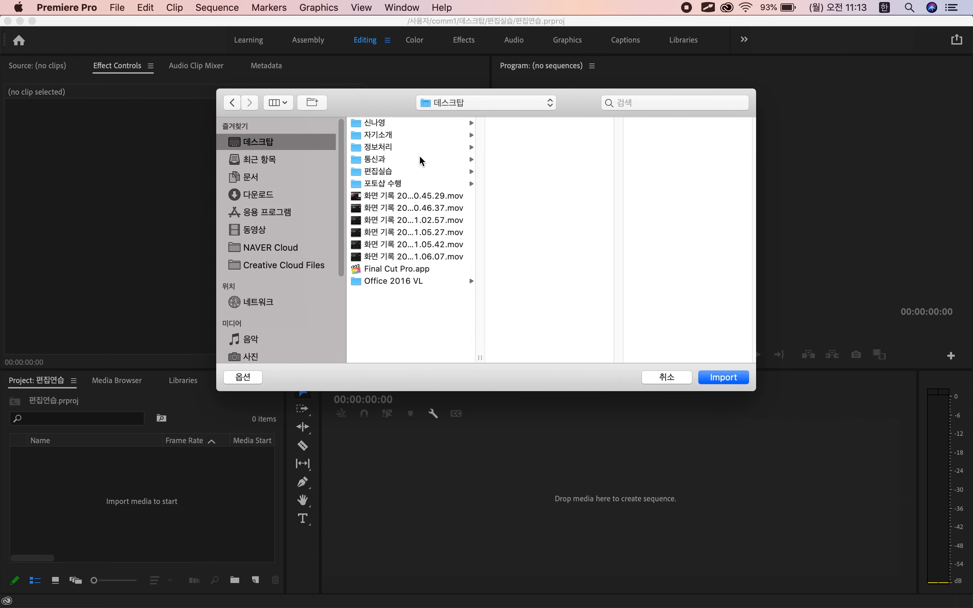
pyautogui.click(412, 171)
pyautogui.click(520, 124)
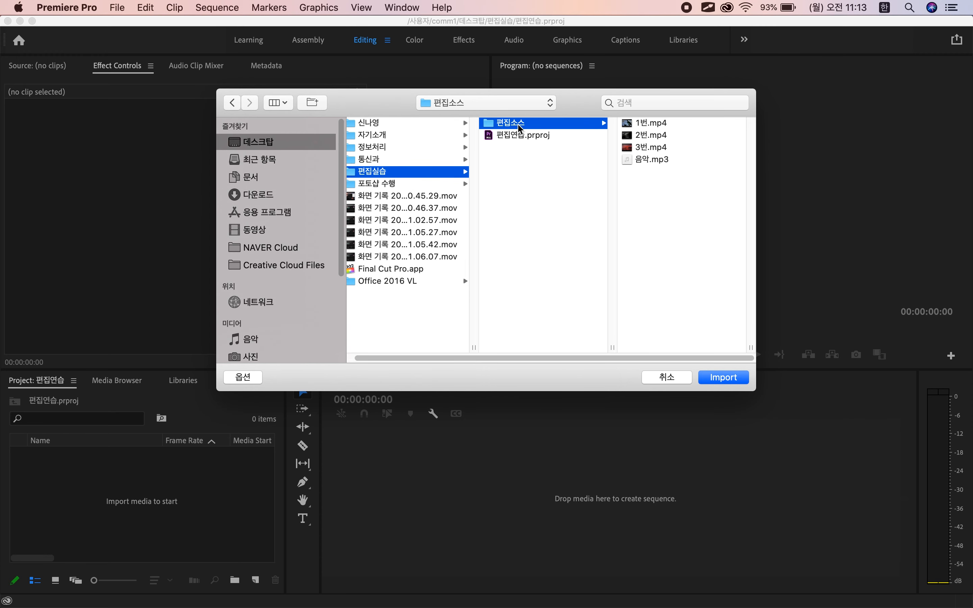
pyautogui.moveTo(687, 195); pyautogui.dragTo(663, 124)
pyautogui.click(723, 378)
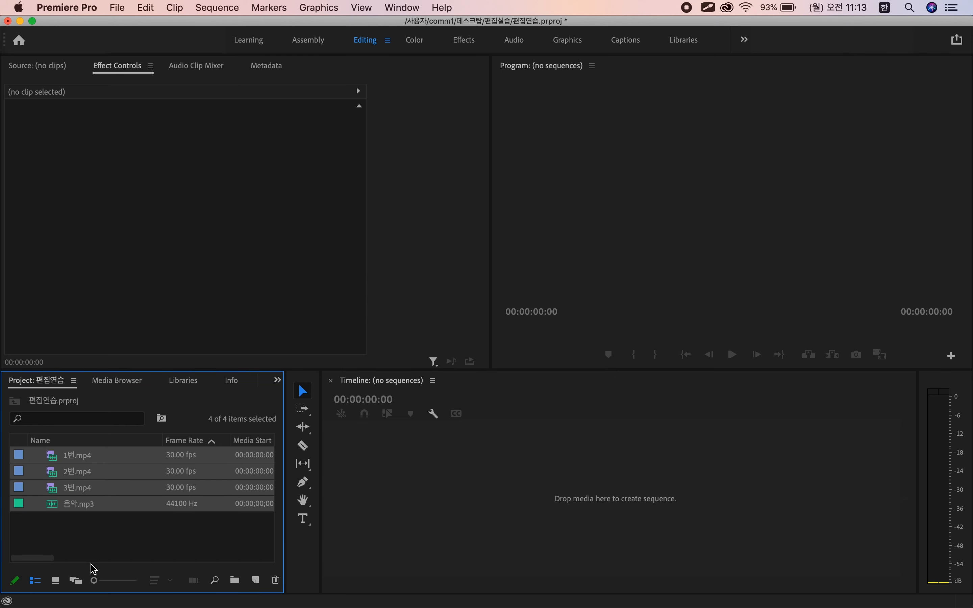
pyautogui.click(105, 536)
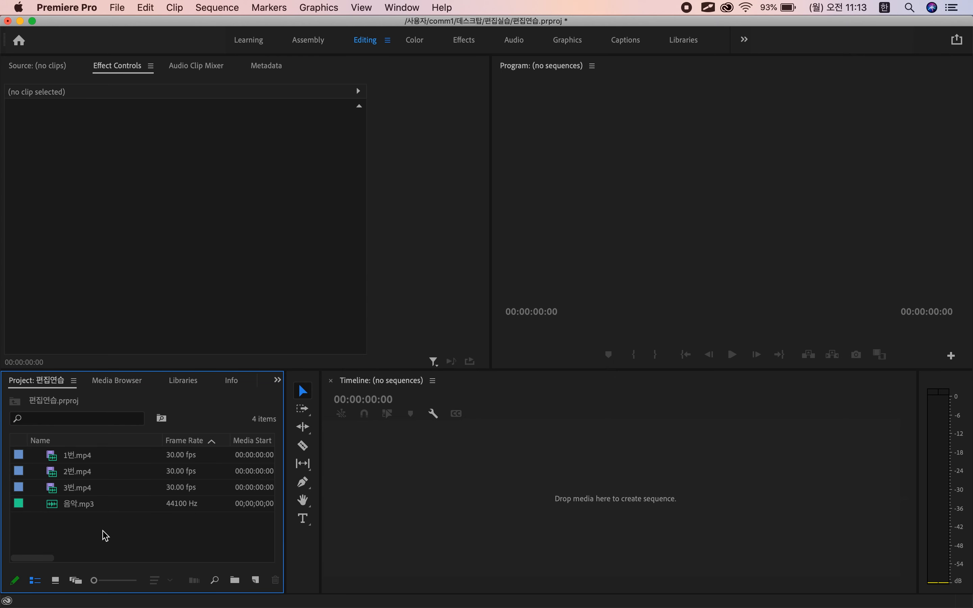
# Step: Show the imported media as icons, and return to the list view
pyautogui.click(55, 581)
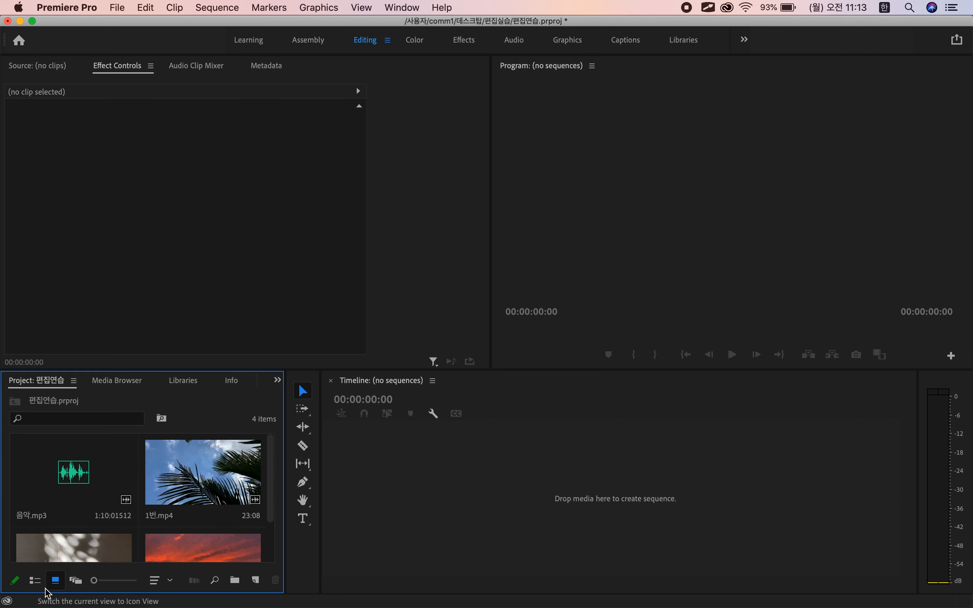
pyautogui.hotkey('alt', 'Tab')
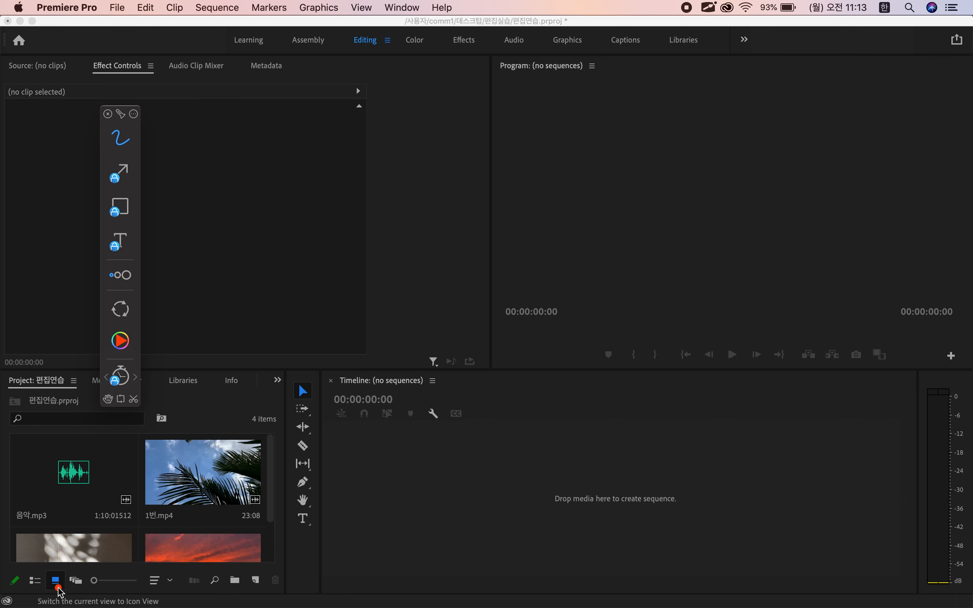
pyautogui.click(58, 587)
pyautogui.press('Escape')
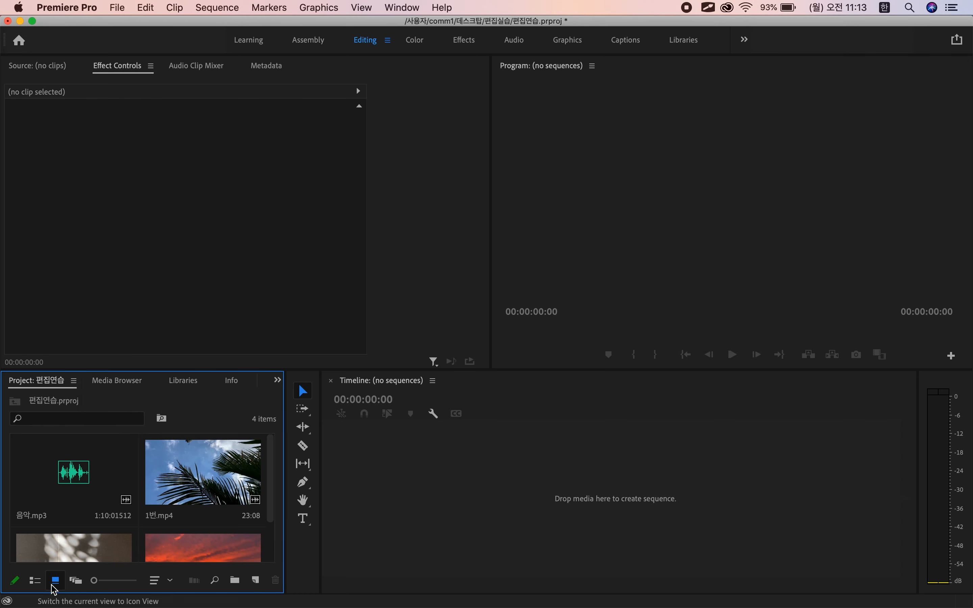
pyautogui.click(36, 582)
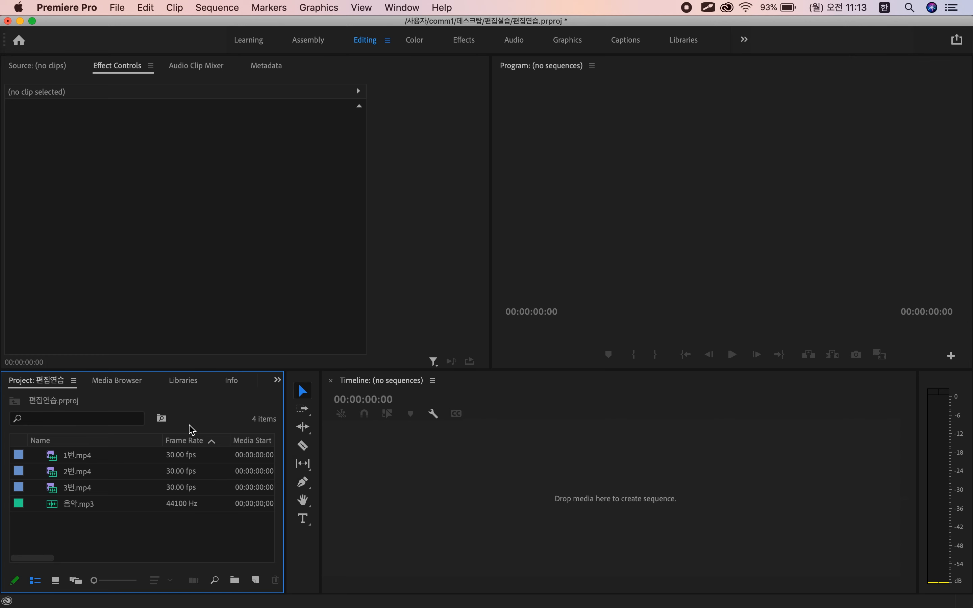
pyautogui.hotkey('alt', 'Tab')
pyautogui.moveTo(181, 420); pyautogui.dragTo(206, 396)
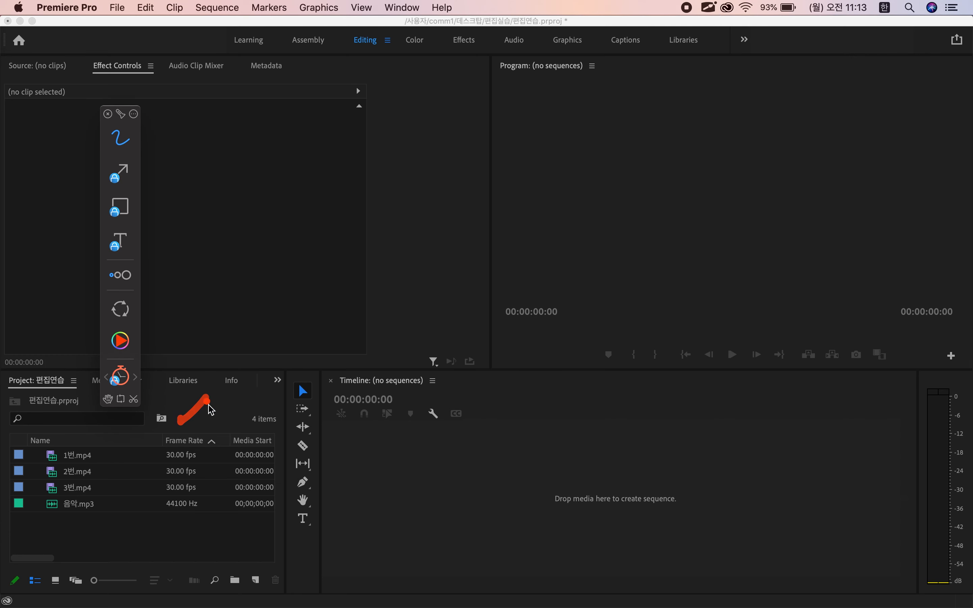
pyautogui.click(220, 541)
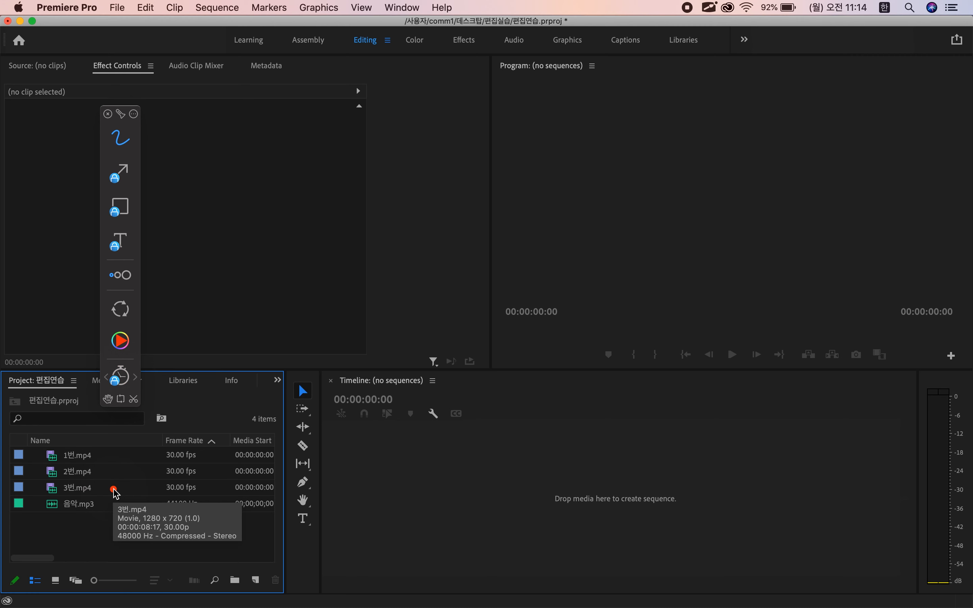
pyautogui.hotkey('alt', 'Tab')
# Step: Open 1번.mp4 in the Source monitor and play a short part of it as a preview
pyautogui.click(79, 460)
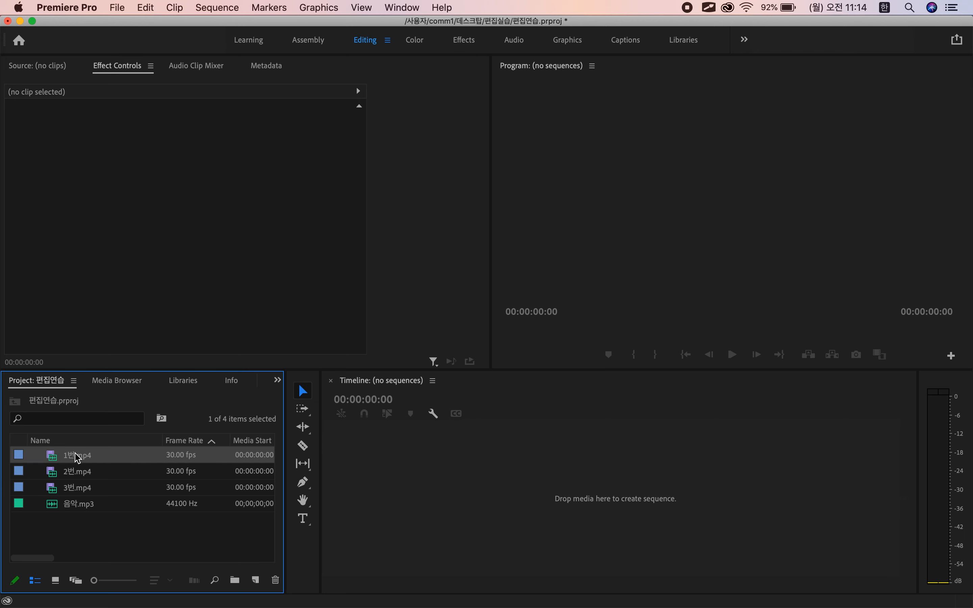
pyautogui.click(76, 456)
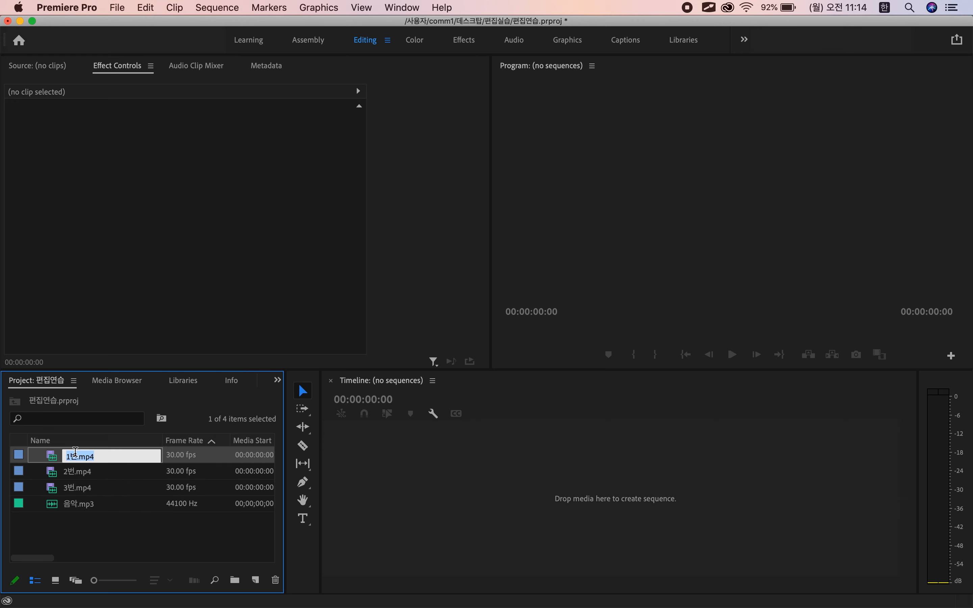
pyautogui.doubleClick(53, 458)
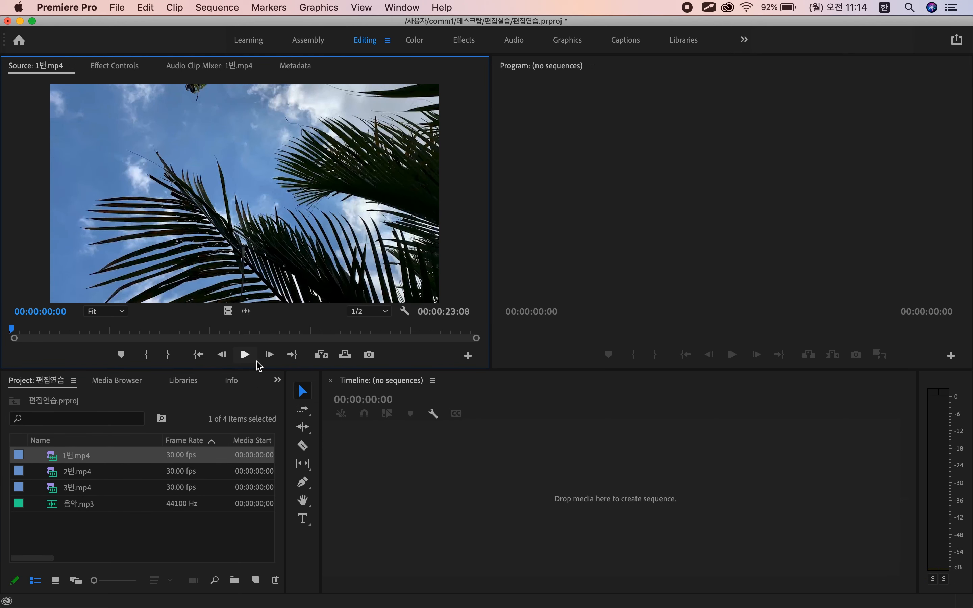
pyautogui.click(245, 355)
pyautogui.click(245, 354)
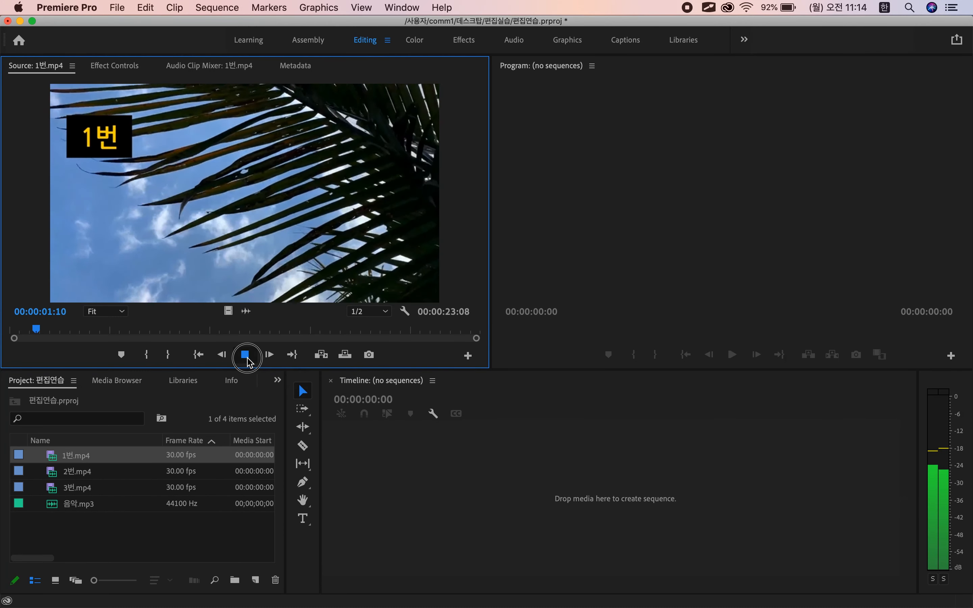
# Step: Create a sequence by placing 1번.mp4 from the project media in the empty timeline
pyautogui.click(73, 522)
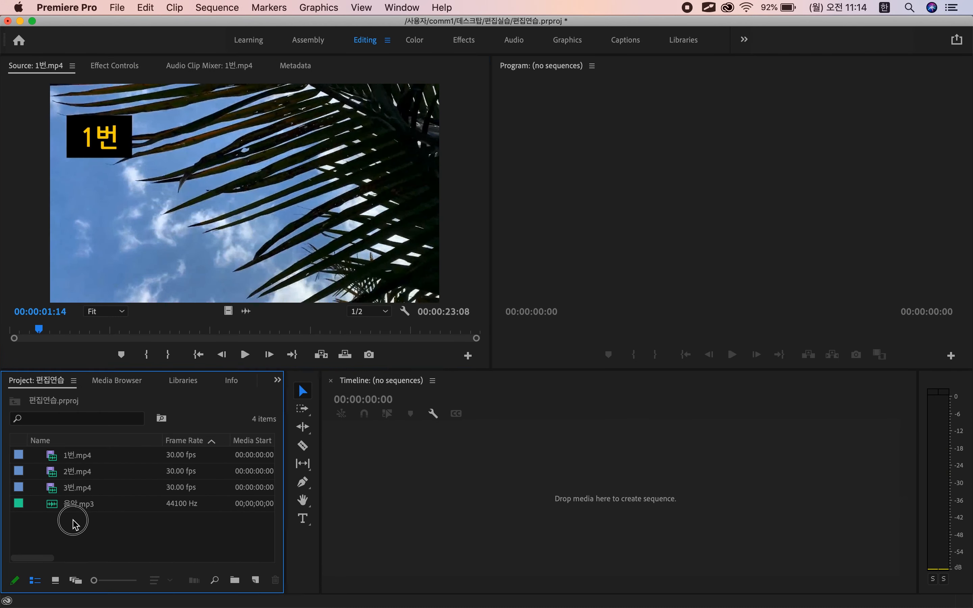
pyautogui.click(66, 461)
pyautogui.moveTo(66, 461); pyautogui.dragTo(461, 490)
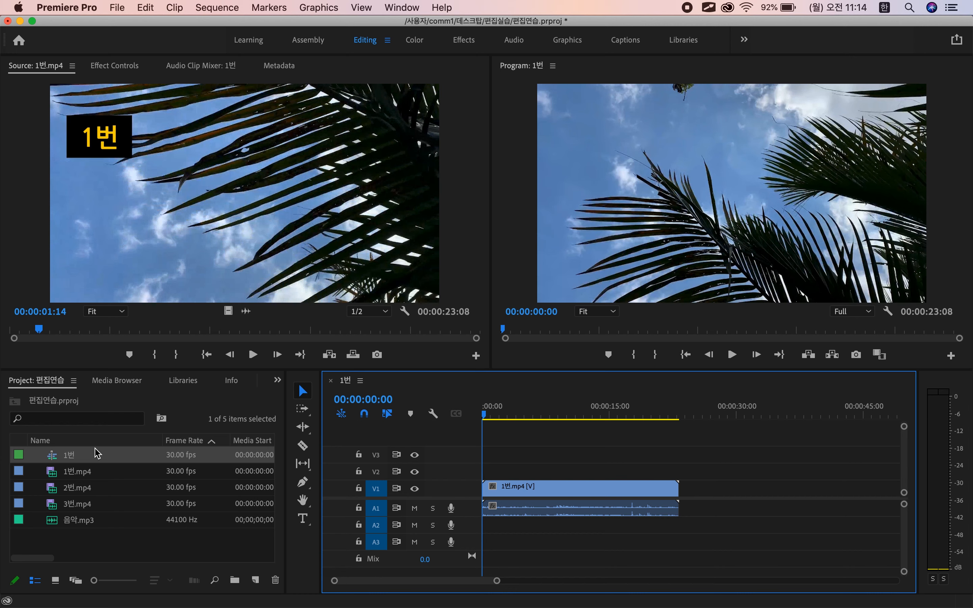
pyautogui.hotkey('alt', 'Tab')
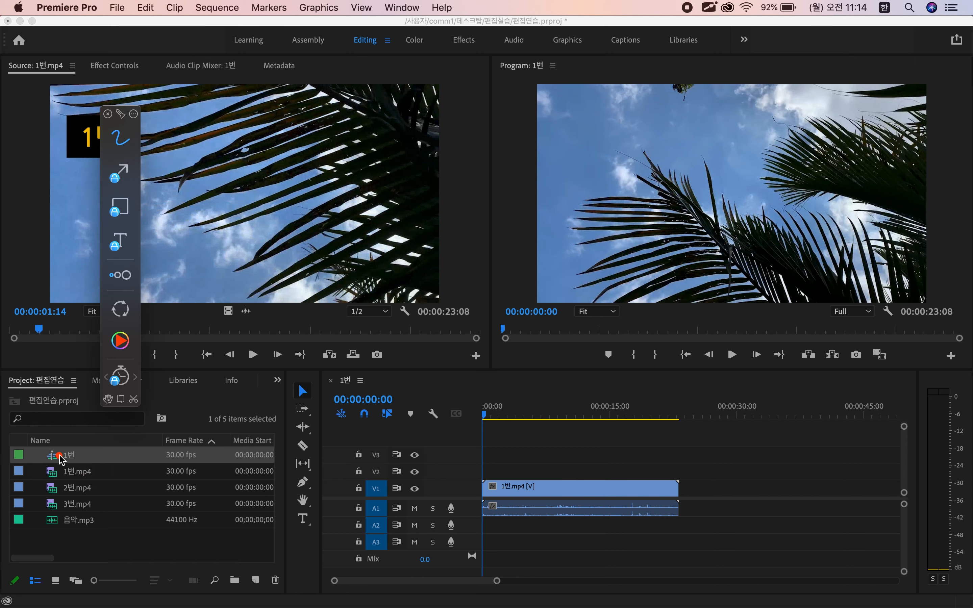
pyautogui.moveTo(52, 459); pyautogui.dragTo(52, 456)
pyautogui.moveTo(98, 447)
pyautogui.mouseDown()
pyautogui.moveTo(121, 446)
pyautogui.moveTo(86, 452)
pyautogui.moveTo(107, 439)
pyautogui.mouseUp()
pyautogui.moveTo(292, 374)
pyautogui.mouseDown()
pyautogui.moveTo(324, 381)
pyautogui.moveTo(315, 520)
pyautogui.moveTo(295, 517)
pyautogui.moveTo(292, 369)
pyautogui.mouseUp()
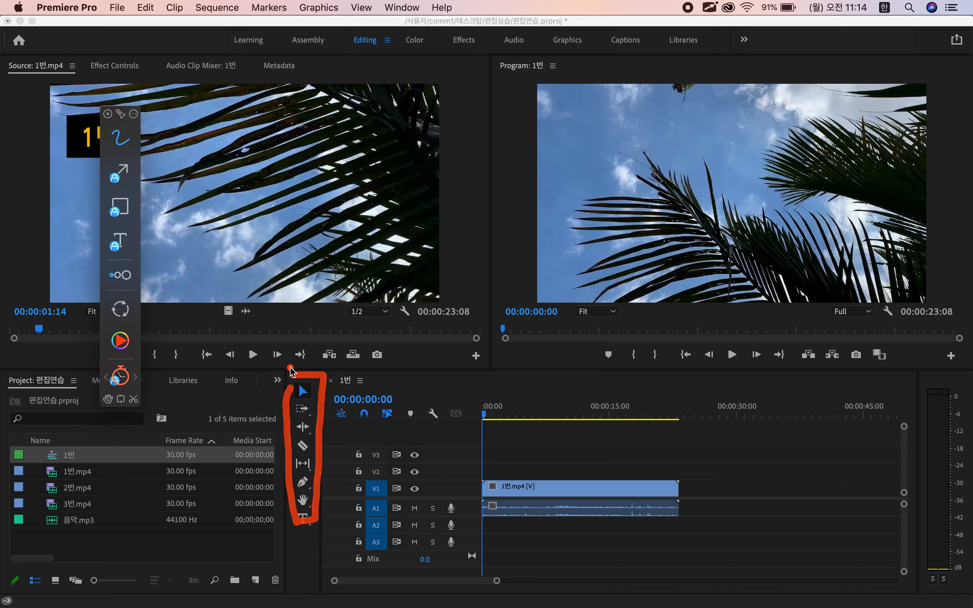
pyautogui.press('Escape')
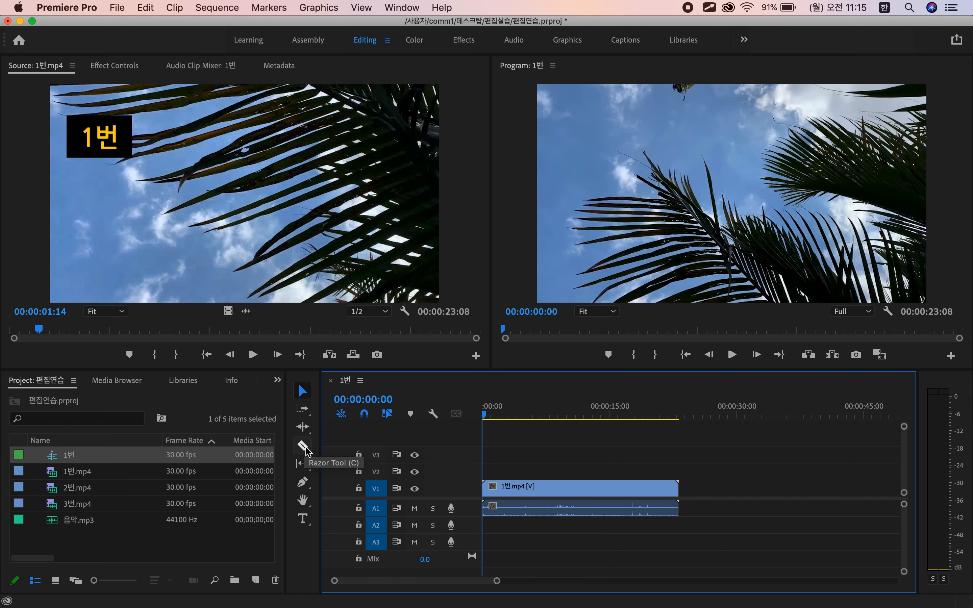
# Step: Cut the 1번.mp4 clip on V1 at six places along its length with the Razor tool
pyautogui.click(304, 447)
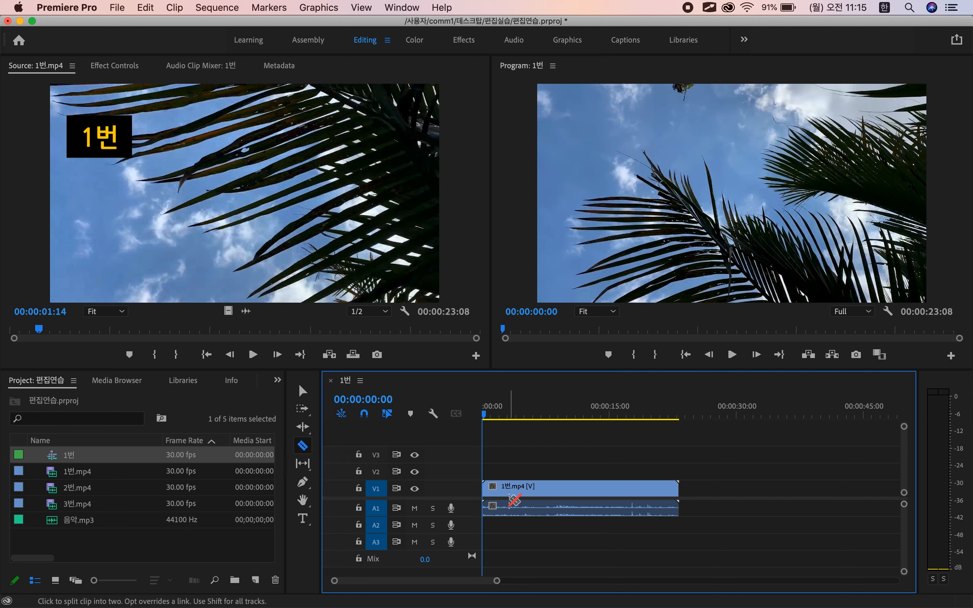
pyautogui.click(558, 490)
pyautogui.click(603, 489)
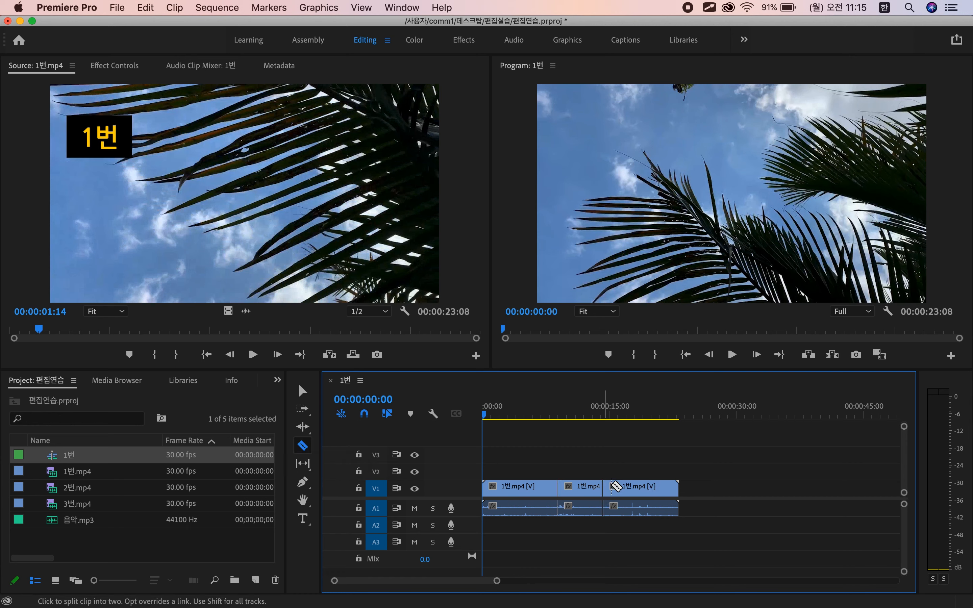
pyautogui.click(639, 488)
pyautogui.click(669, 488)
pyautogui.click(534, 488)
pyautogui.click(522, 488)
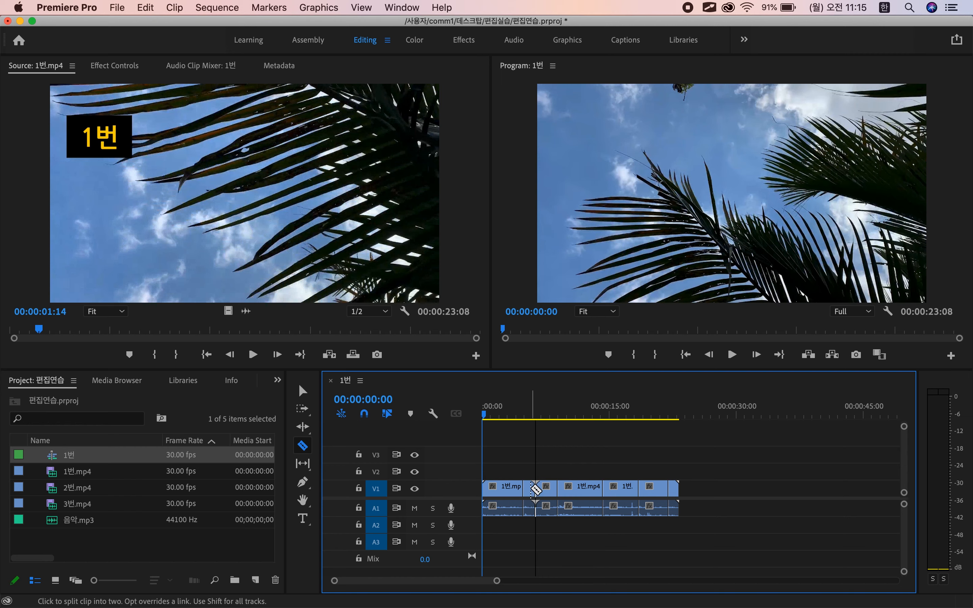
# Step: Move the third piece of the cut clip past the sequence's end and shift the next two pieces earlier to close the gap
pyautogui.click(304, 391)
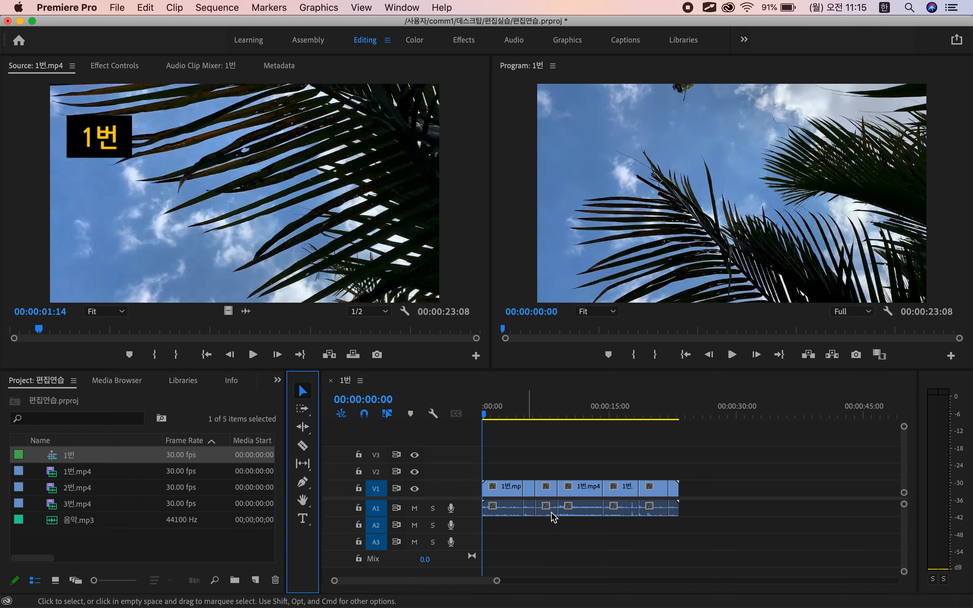
pyautogui.moveTo(546, 488); pyautogui.dragTo(700, 489)
pyautogui.moveTo(578, 489); pyautogui.dragTo(555, 489)
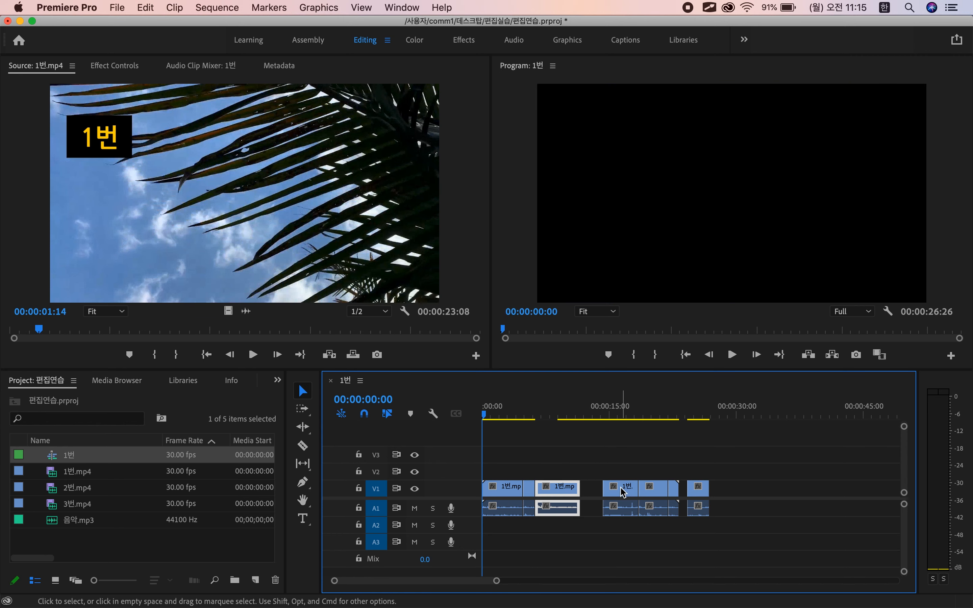
pyautogui.moveTo(620, 491); pyautogui.dragTo(599, 489)
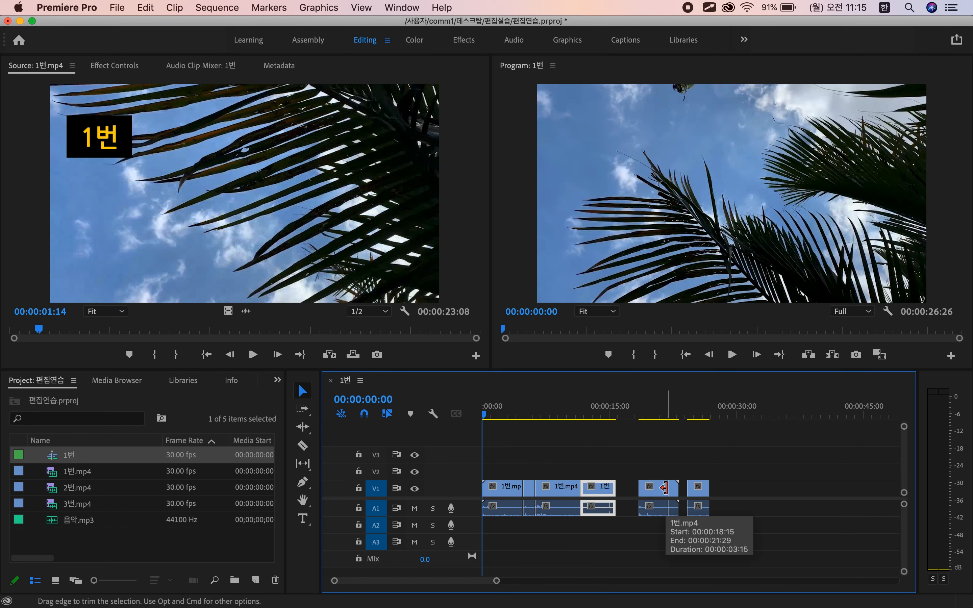
# Step: Undo all piece moves and razor cuts on the 1번.mp4 clip
pyautogui.press('super+z')
pyautogui.press('super+z')
pyautogui.press('super+z')
pyautogui.press('super+z')
pyautogui.press('super+z')
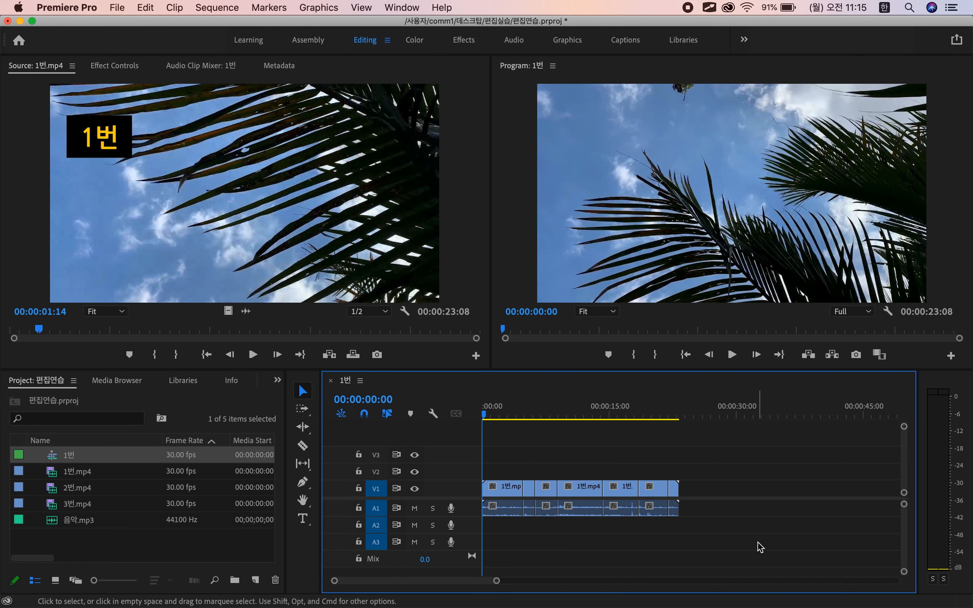
pyautogui.press('super+z')
pyautogui.press('super+z')
pyautogui.press('super+z')
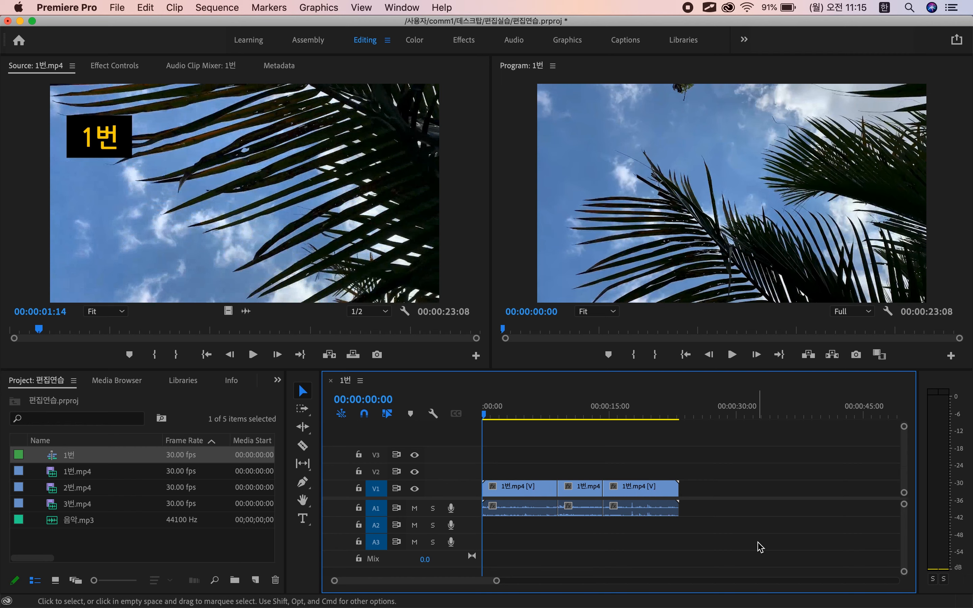
# Step: Play the sequence from its beginning and stop the playhead at 00:00:05:12
pyautogui.click(559, 410)
pyautogui.click(484, 409)
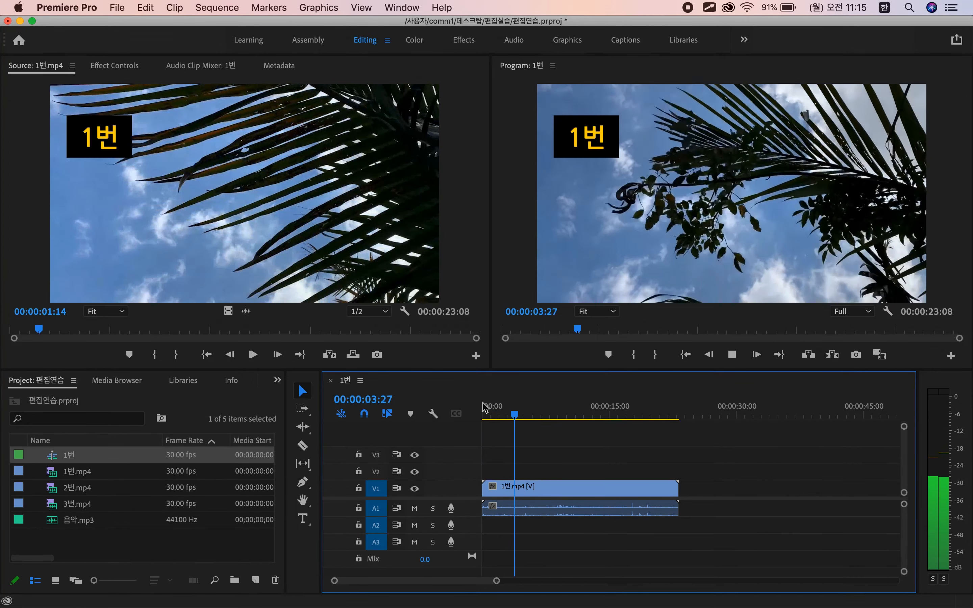
pyautogui.press('space')
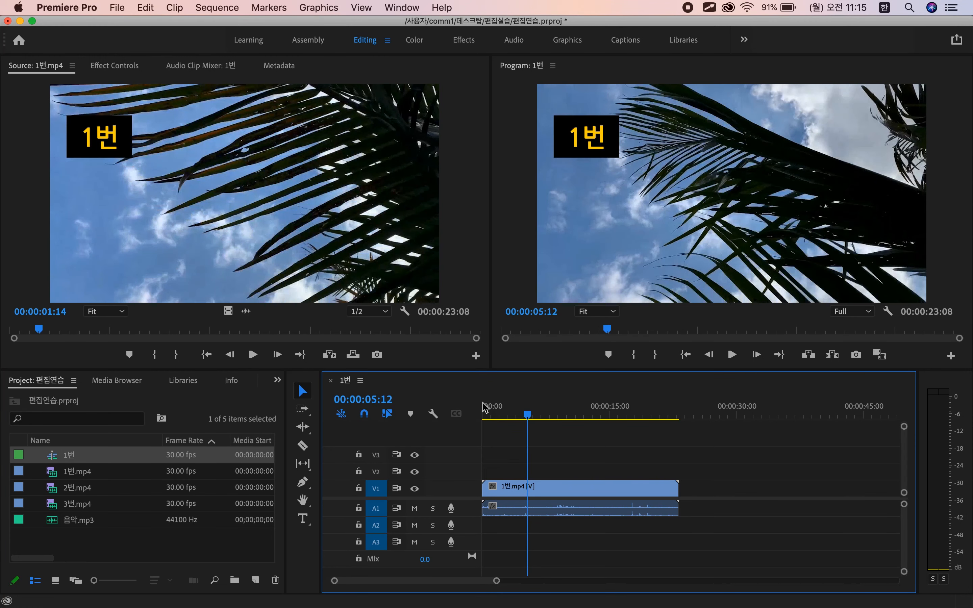
pyautogui.hotkey('alt', 'Tab')
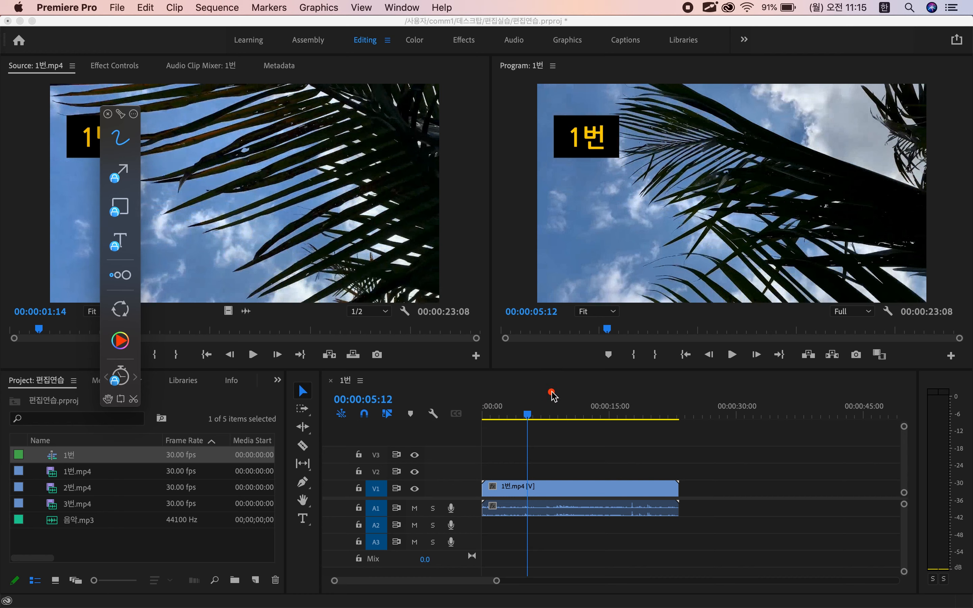
pyautogui.moveTo(577, 389)
pyautogui.mouseDown()
pyautogui.moveTo(574, 407)
pyautogui.moveTo(615, 398)
pyautogui.moveTo(607, 407)
pyautogui.mouseUp()
pyautogui.moveTo(646, 377); pyautogui.dragTo(640, 412)
pyautogui.moveTo(661, 385); pyautogui.dragTo(663, 422)
pyautogui.press('Escape')
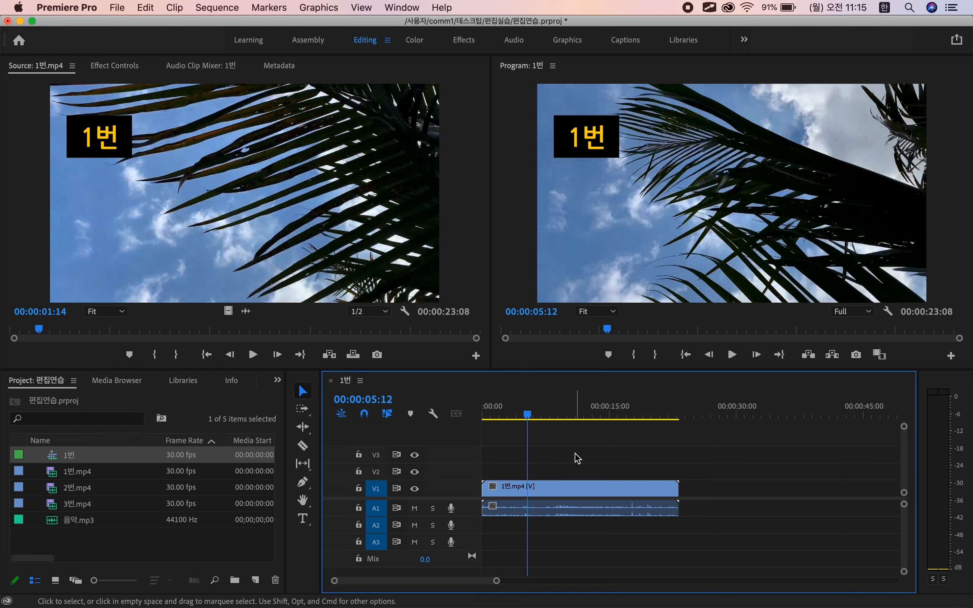
# Step: Split the 1번.mp4 clip at the playhead and shift its second part about 4 seconds later, leaving a gap
pyautogui.press('super+k')
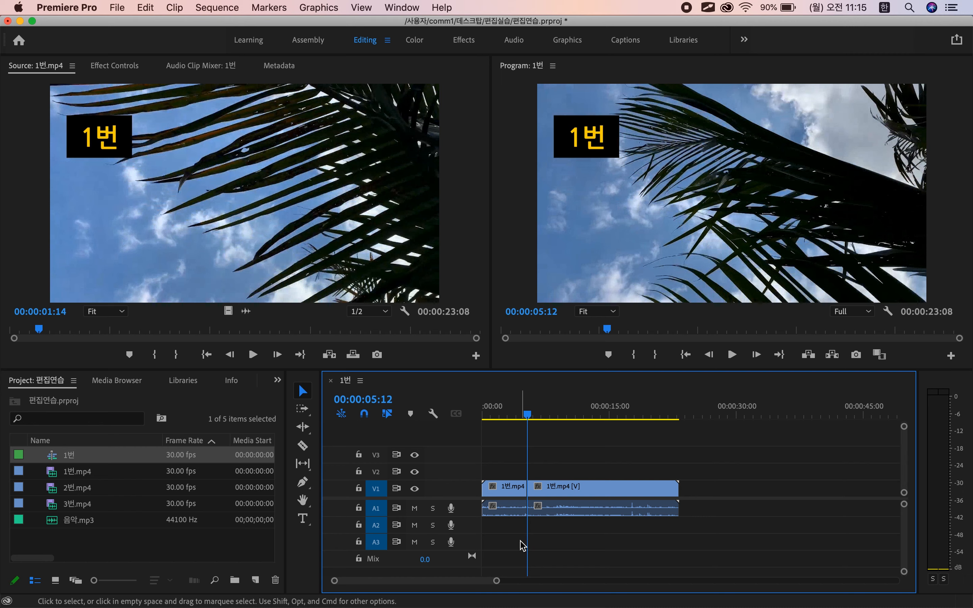
pyautogui.moveTo(581, 492); pyautogui.dragTo(619, 492)
# Step: Split the second 1번.mp4 clip at 00:00:14:08 and delete the piece before the playhead
pyautogui.click(604, 416)
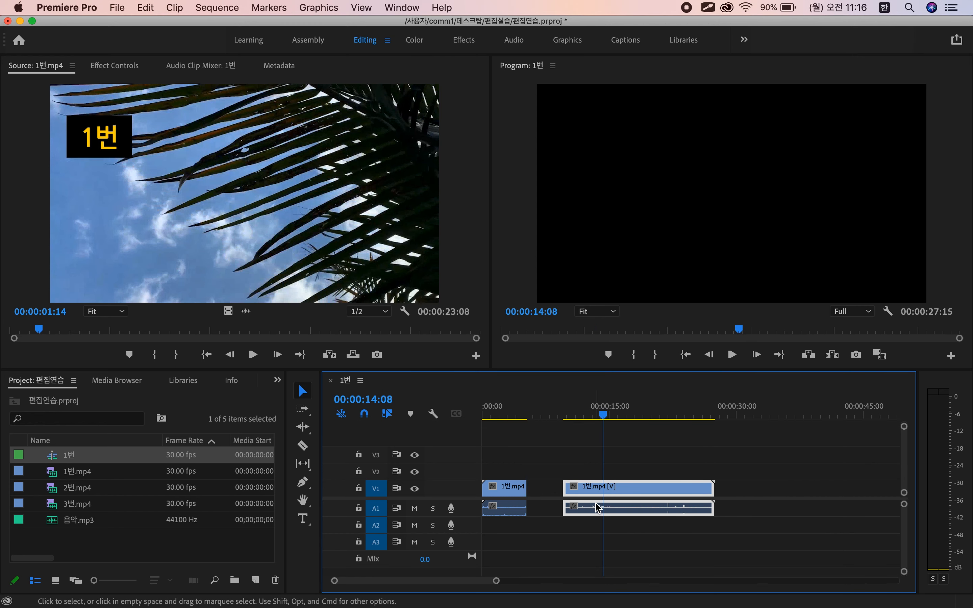
pyautogui.press('super+k')
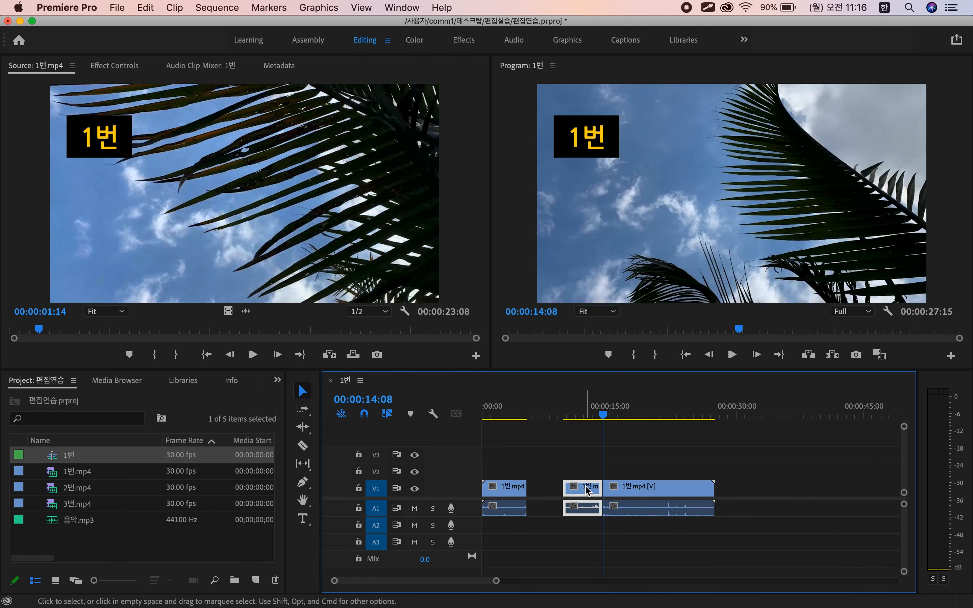
pyautogui.press('Delete')
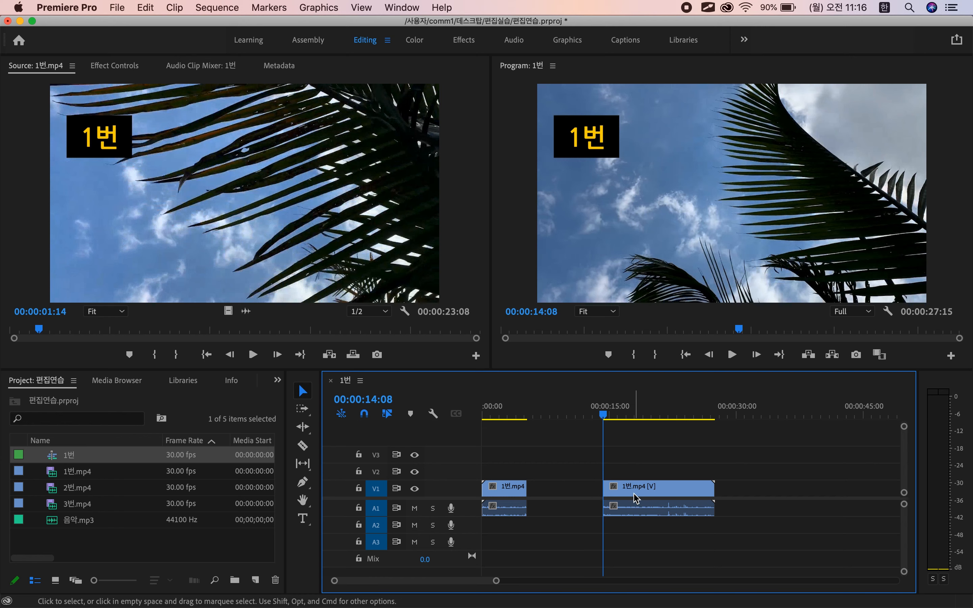
# Step: Delete the empty gap between the two 1번.mp4 clips and undo that deletion
pyautogui.click(575, 494)
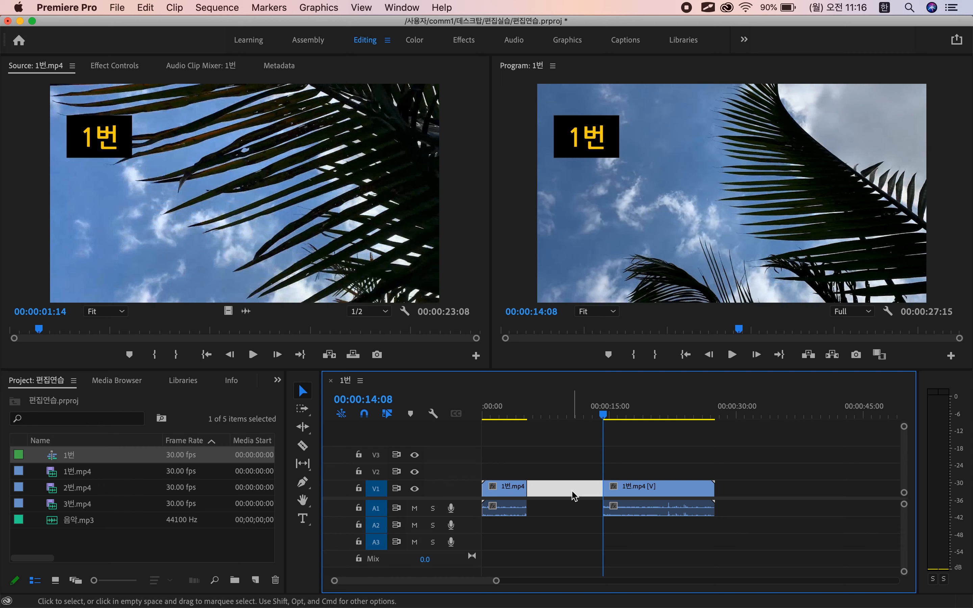
pyautogui.press('Delete')
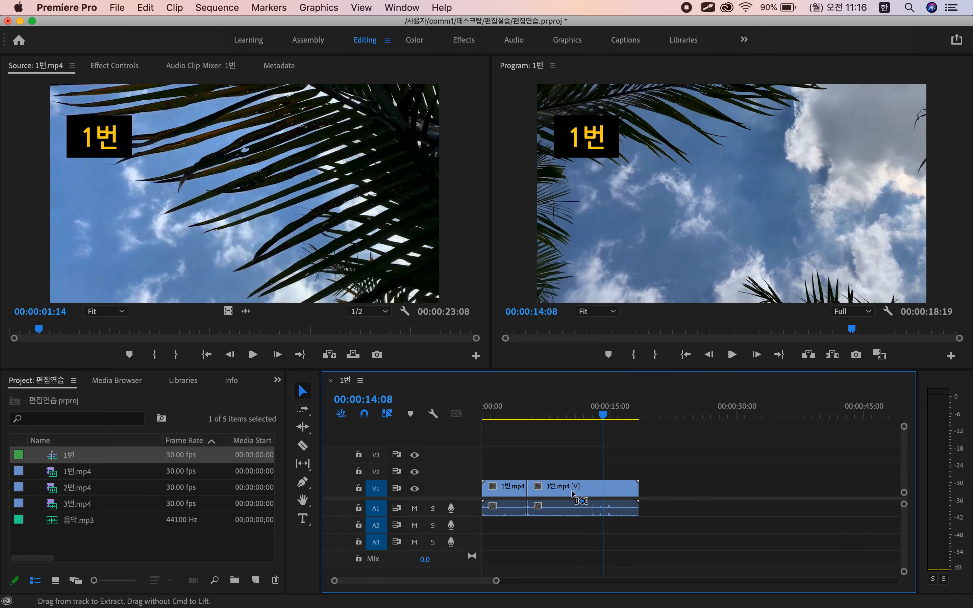
pyautogui.press('super+z')
# Step: Close the gap between the two clips with Ripple Delete and play across the cut, stopping at 00:00:14:27
pyautogui.click(557, 499)
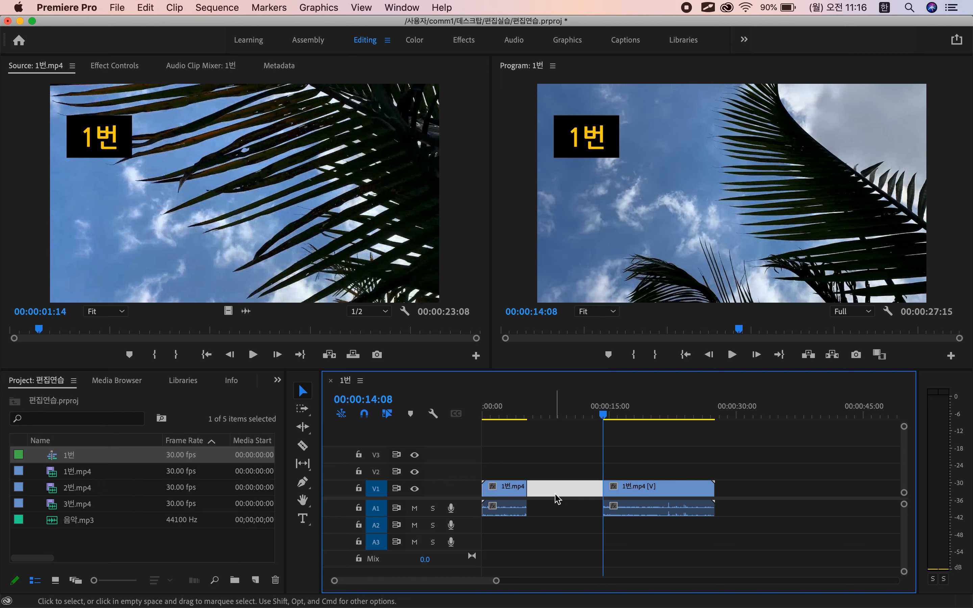
pyautogui.rightClick(558, 498)
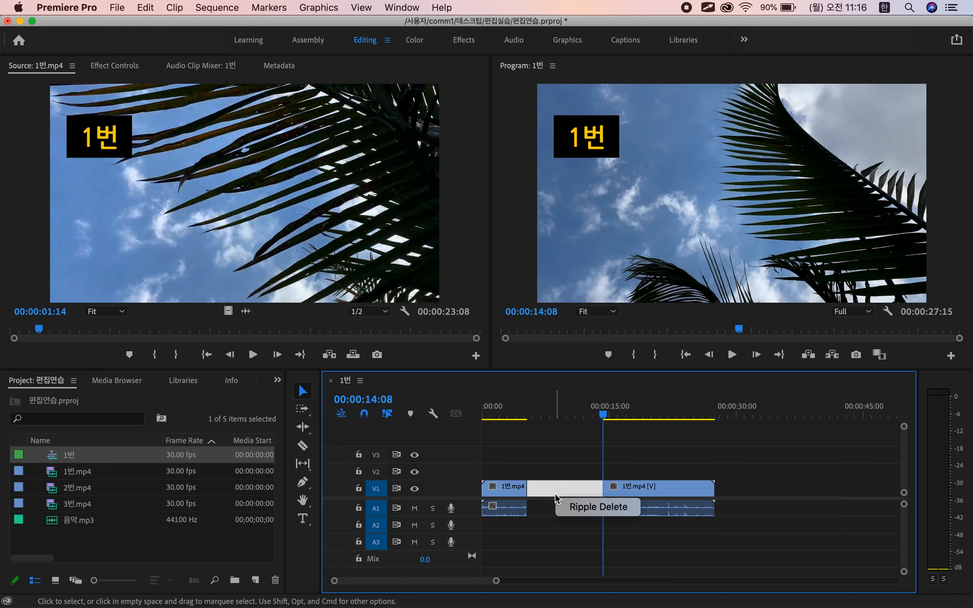
pyautogui.click(618, 508)
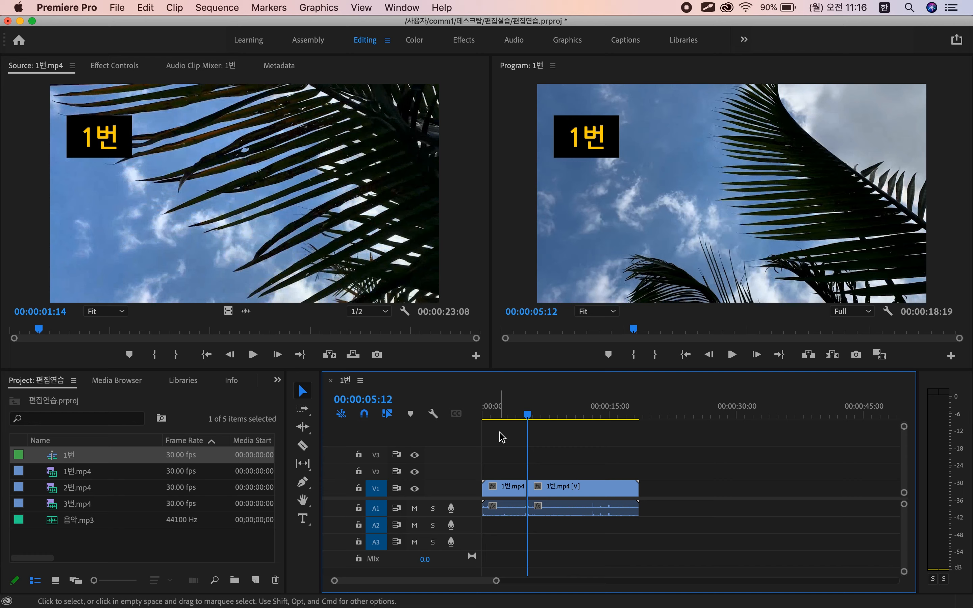
pyautogui.press('space')
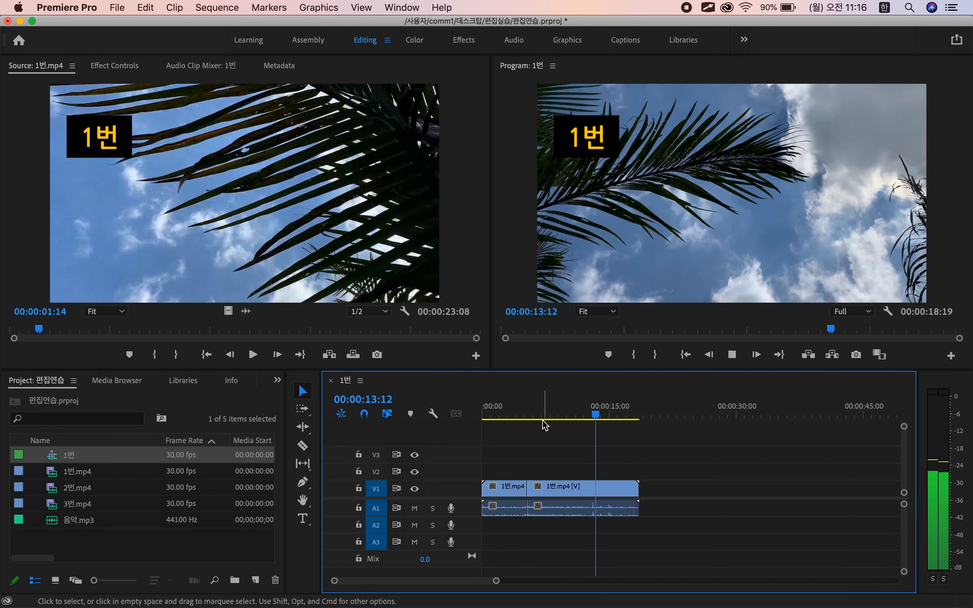
pyautogui.press('space')
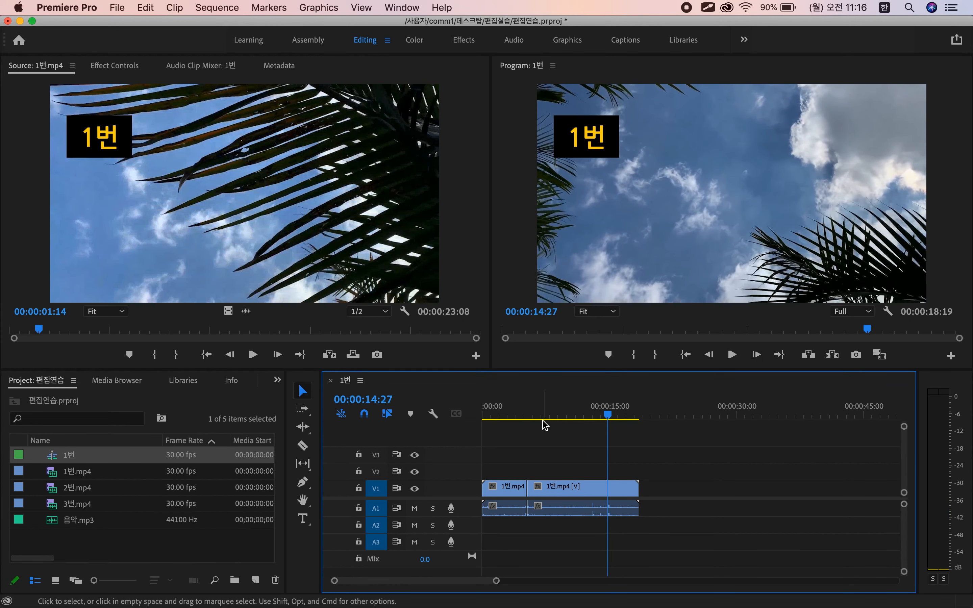
# Step: Set the speed of the second 1번.mp4 clip to 300% with Speed/Duration
pyautogui.click(568, 492)
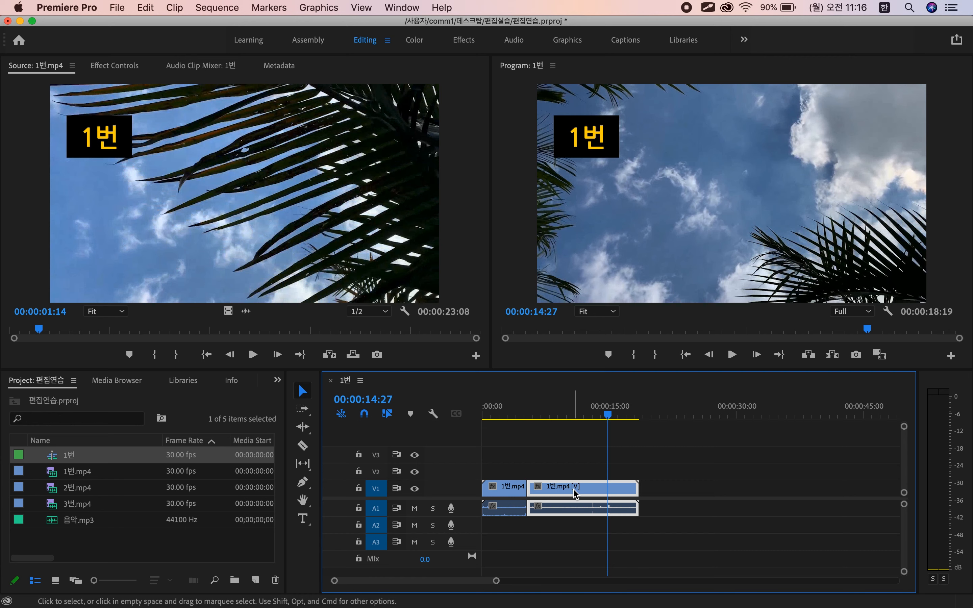
pyautogui.rightClick(574, 491)
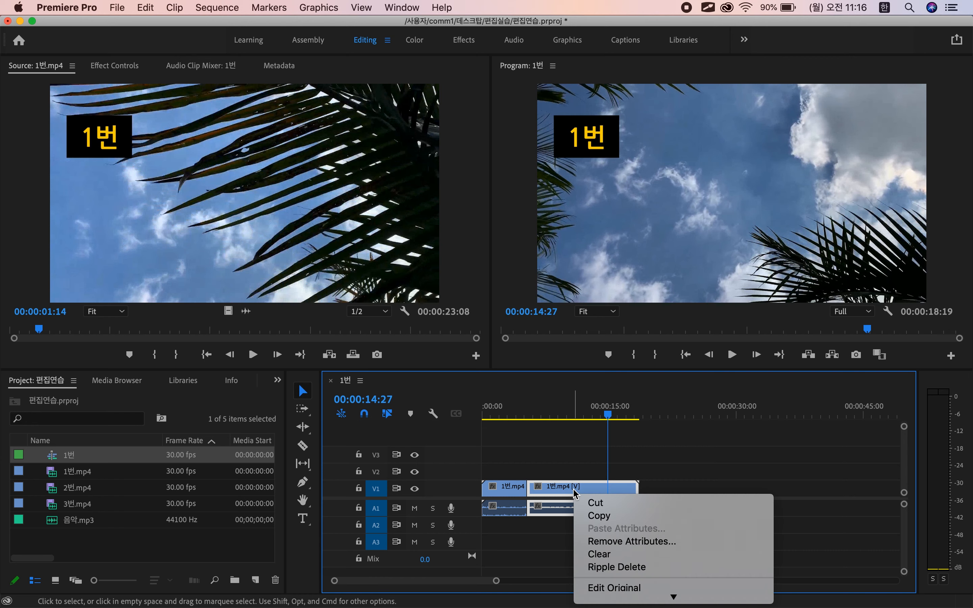
pyautogui.moveTo(638, 603)
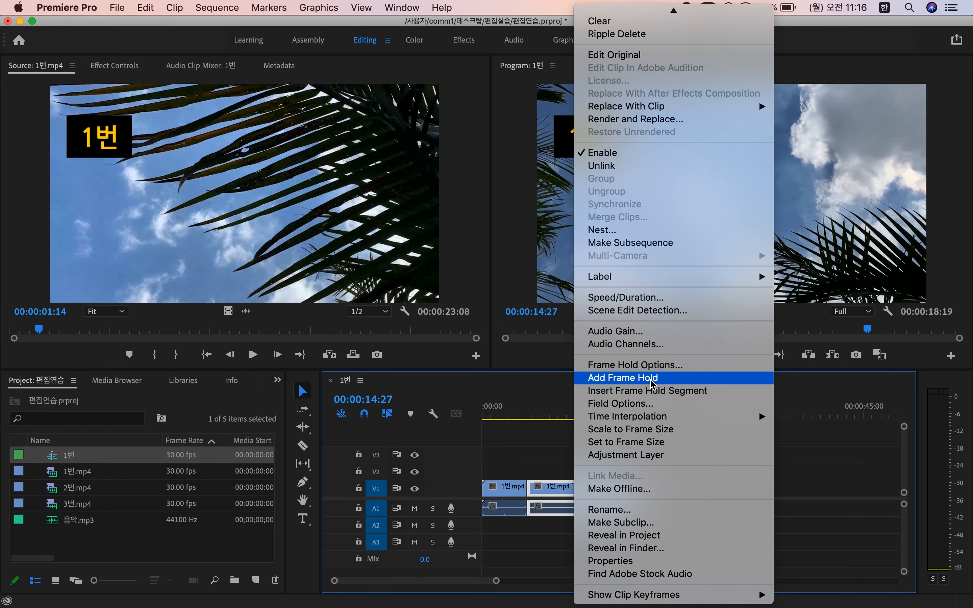
pyautogui.click(687, 297)
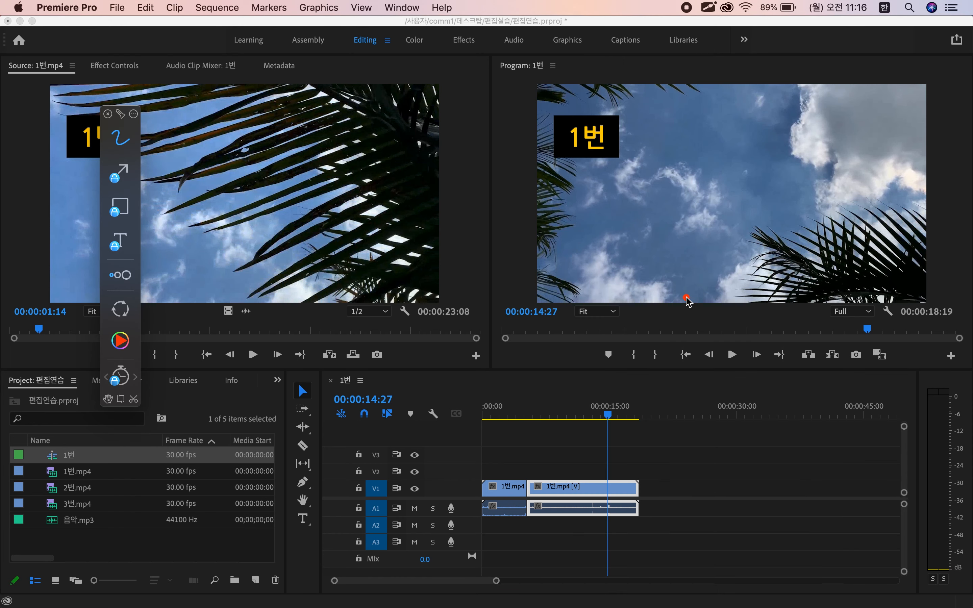
pyautogui.rightClick(584, 495)
pyautogui.moveTo(684, 596)
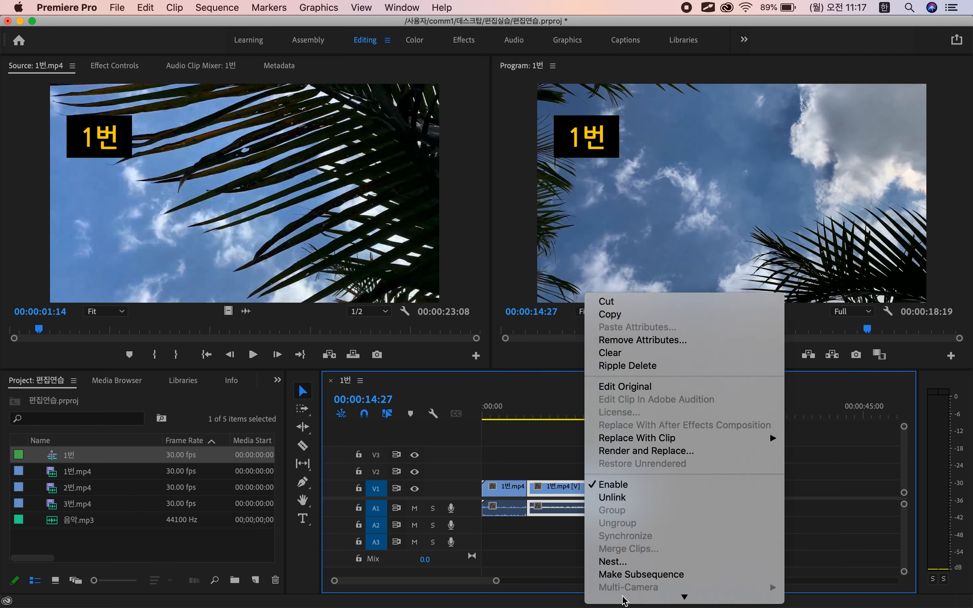
pyautogui.click(656, 433)
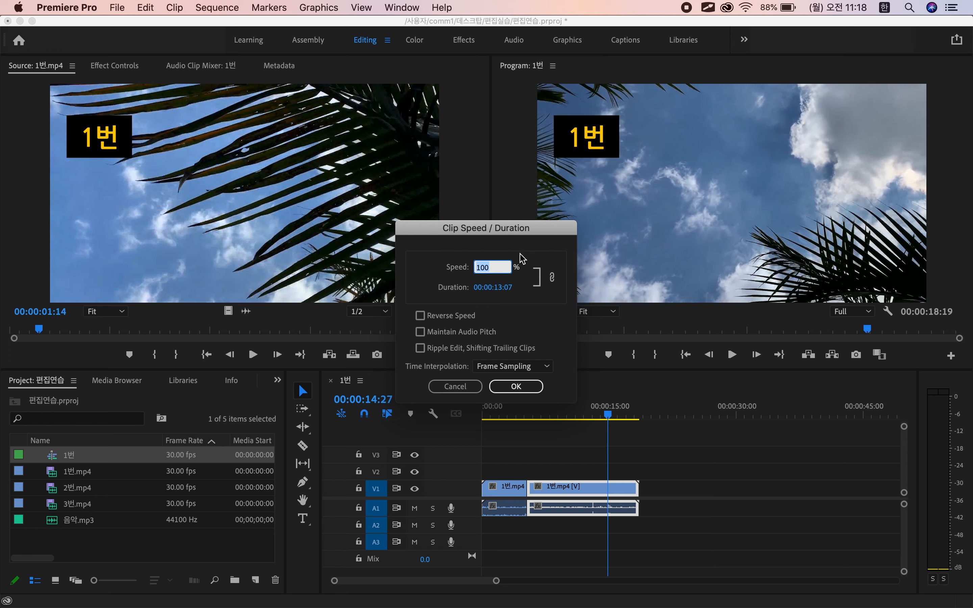
pyautogui.write('40')
pyautogui.write('50')
pyautogui.write('30')
pyautogui.click(520, 386)
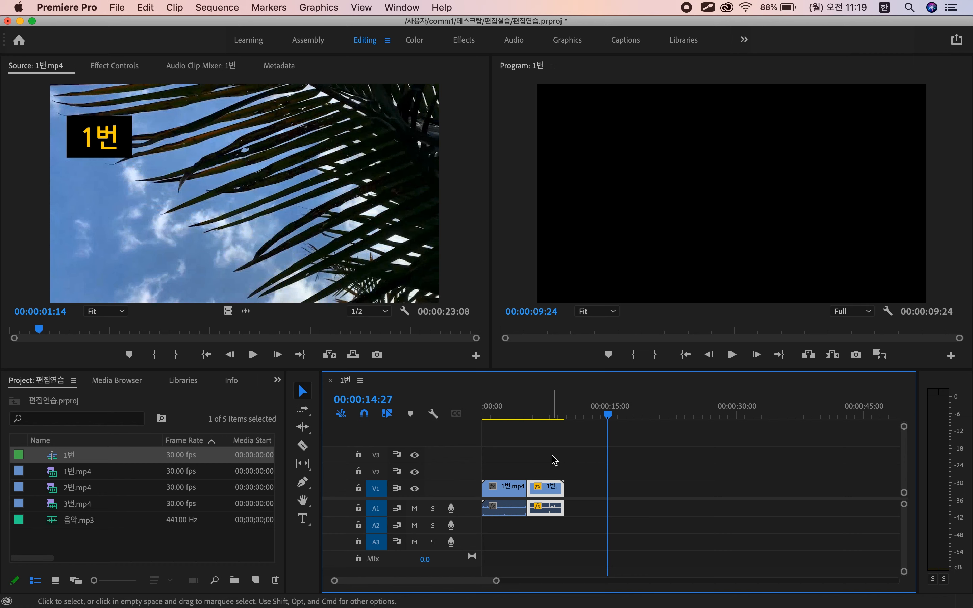
# Step: Play the sequence from near its beginning through the sped-up second clip, stopping at 00:00:09:03
pyautogui.click(493, 403)
pyautogui.press('space')
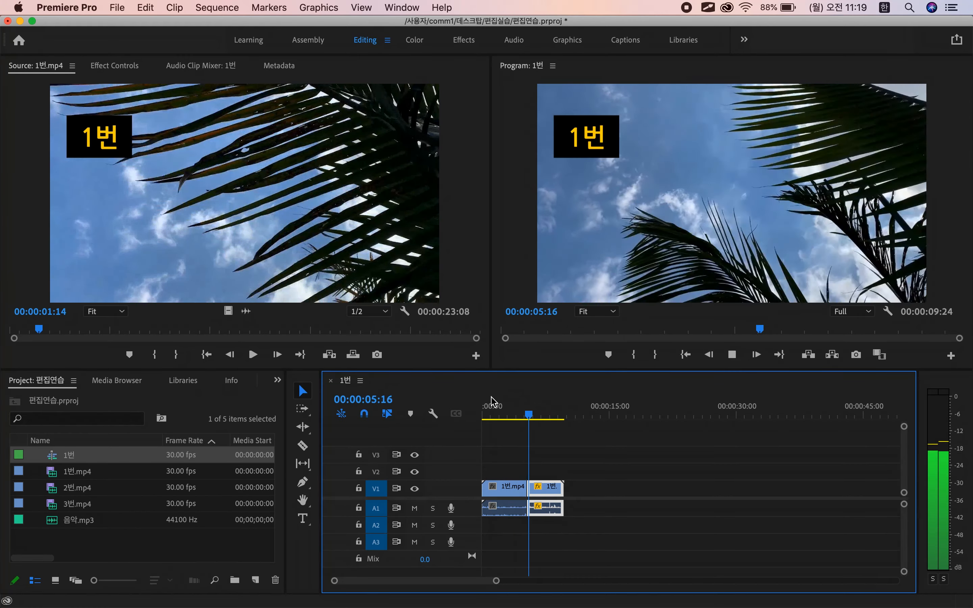
pyautogui.press('space')
pyautogui.press('space')
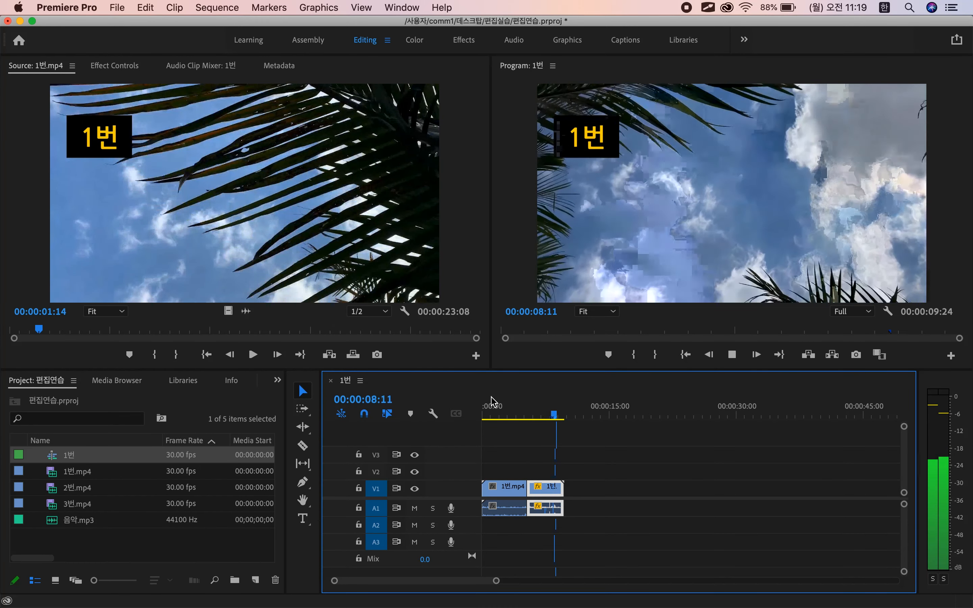
pyautogui.press('space')
pyautogui.press('space')
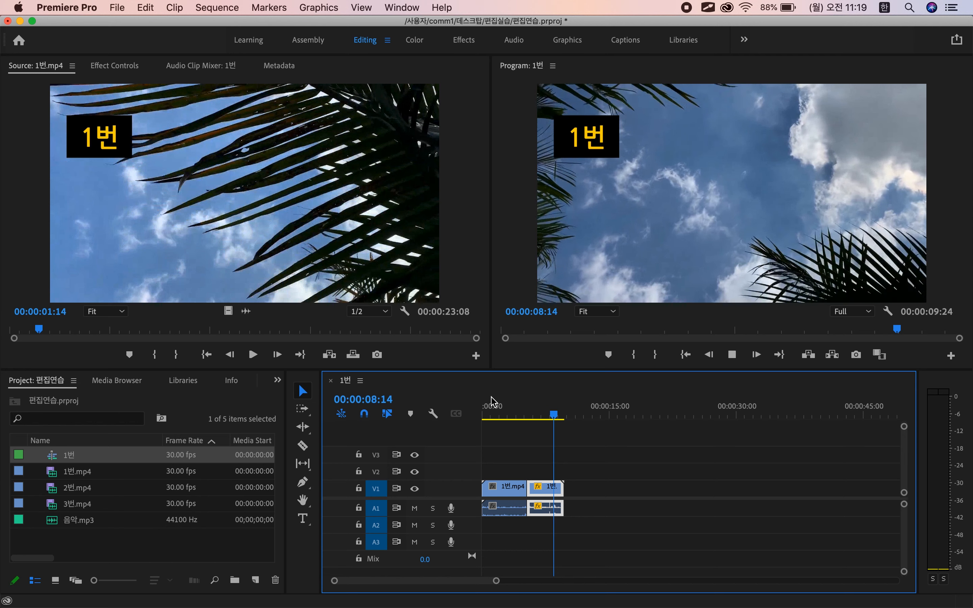
pyautogui.press('space')
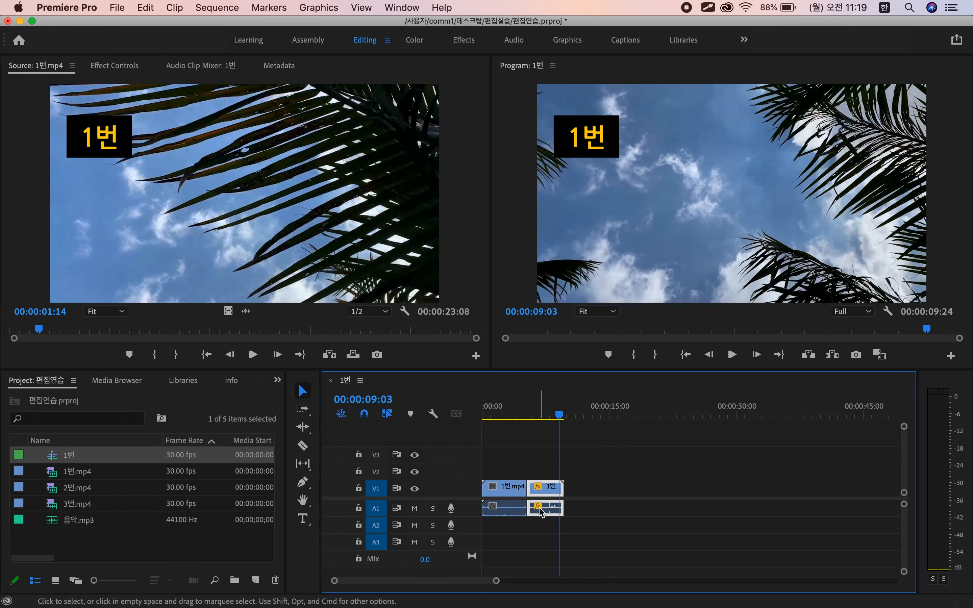
pyautogui.click(602, 540)
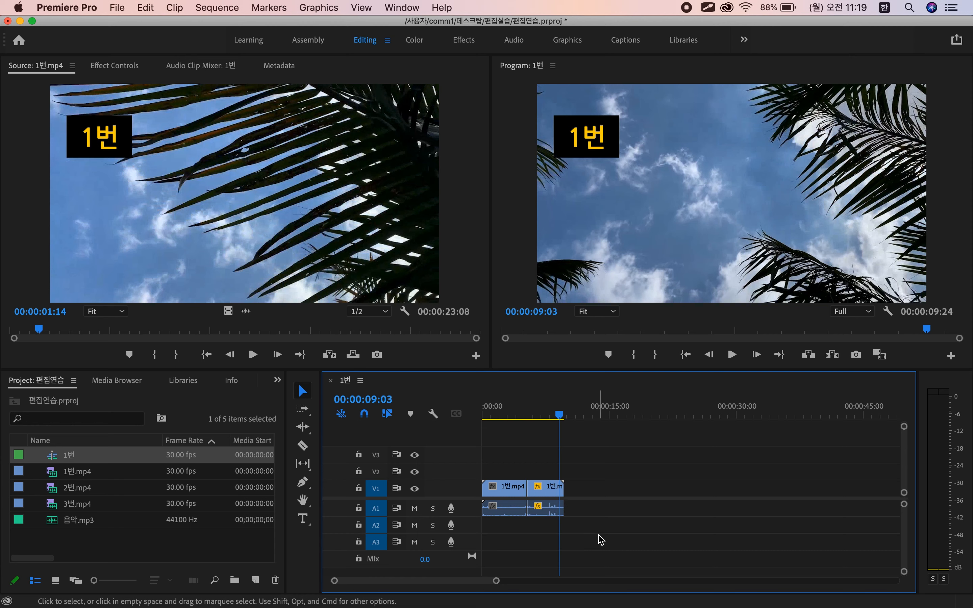
pyautogui.click(548, 515)
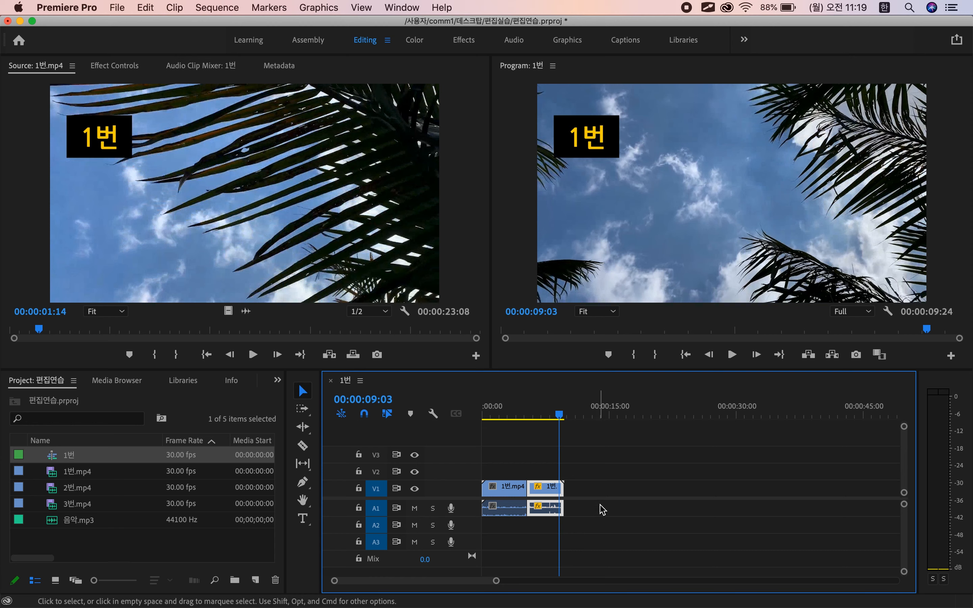
pyautogui.click(601, 506)
pyautogui.click(541, 517)
pyautogui.click(544, 541)
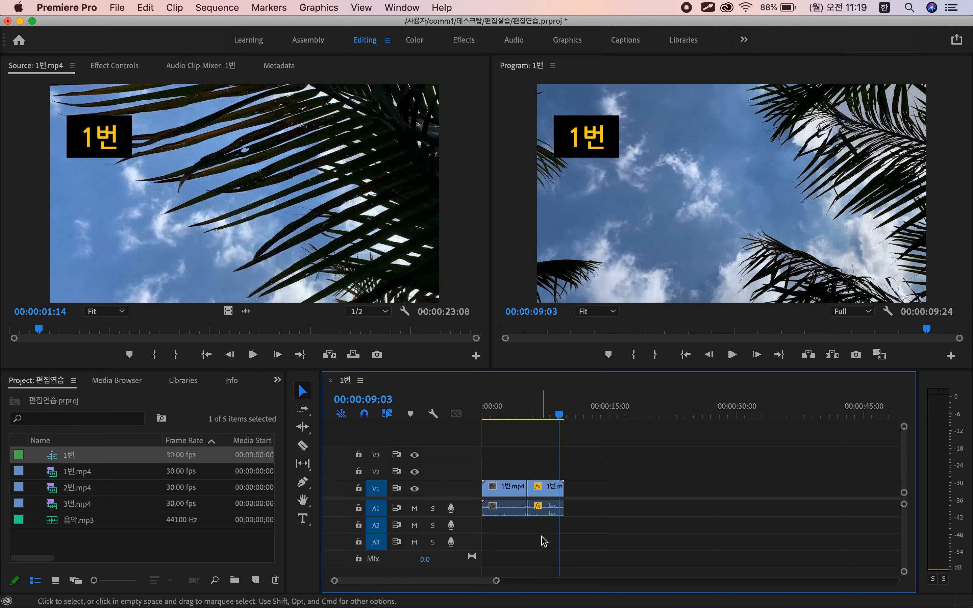
# Step: Unlink the video and audio of the second 1번.mp4 clip and delete its audio part
pyautogui.click(546, 511)
pyautogui.rightClick(546, 510)
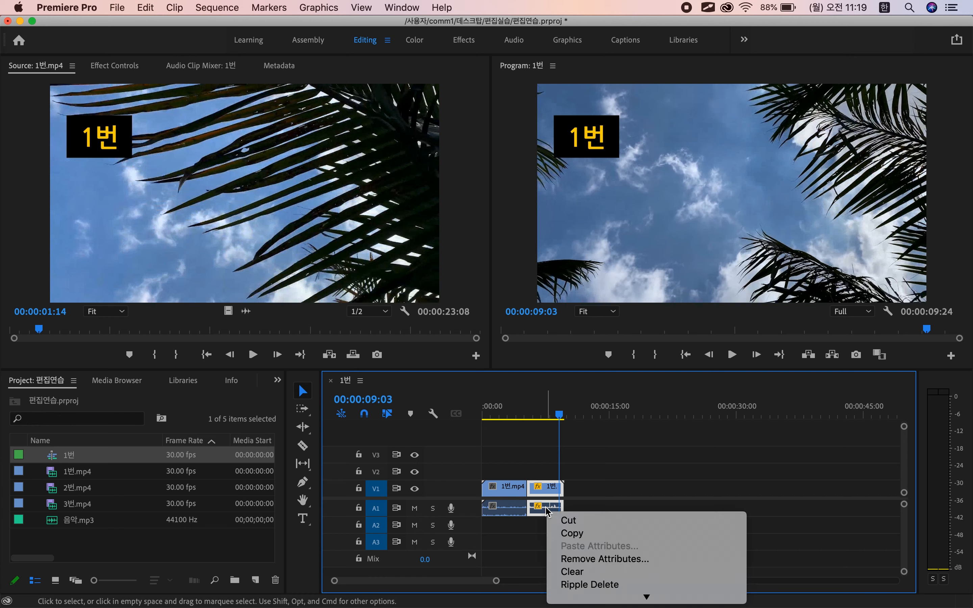
pyautogui.scroll(-5, 639, 579)
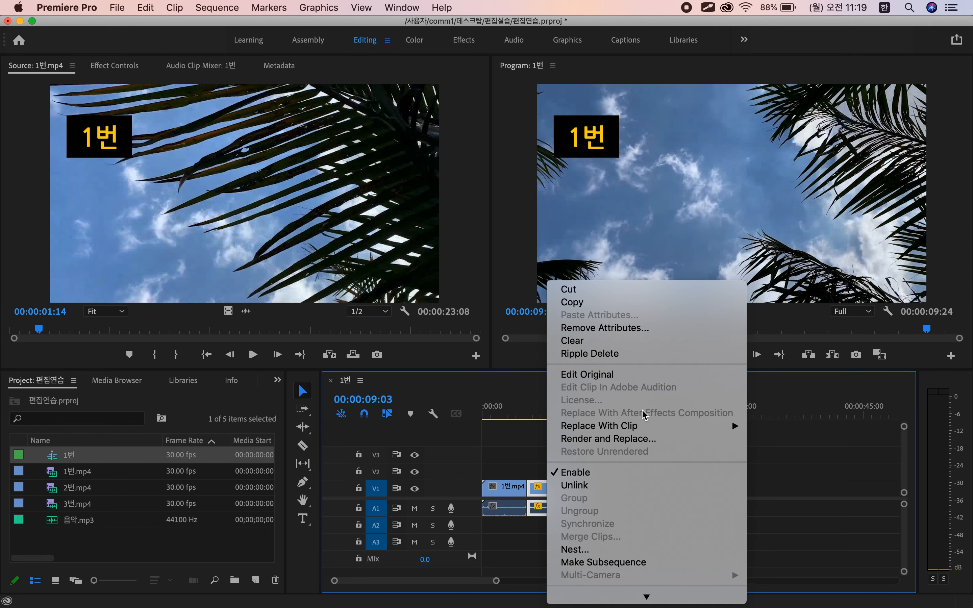
pyautogui.click(608, 492)
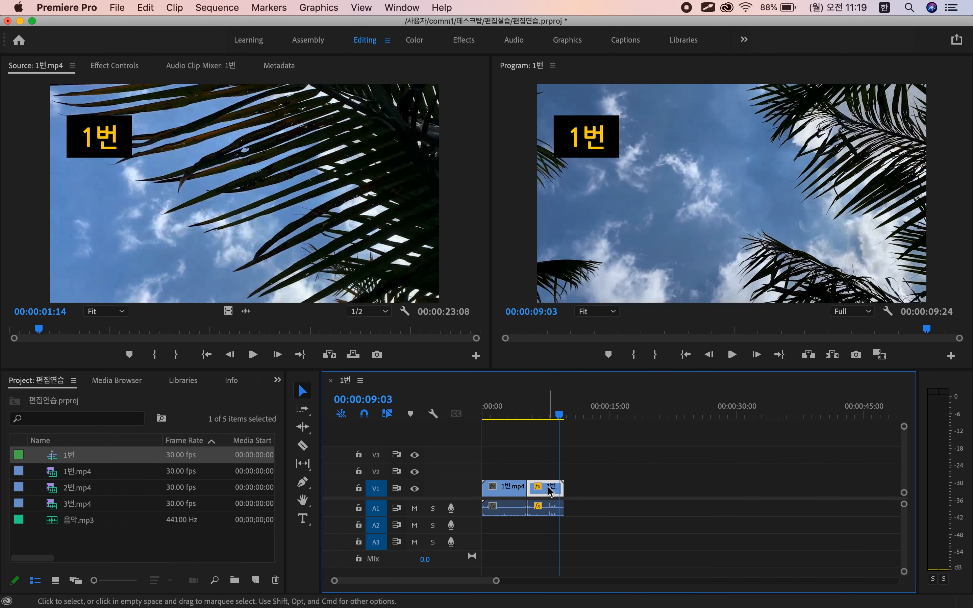
pyautogui.click(553, 508)
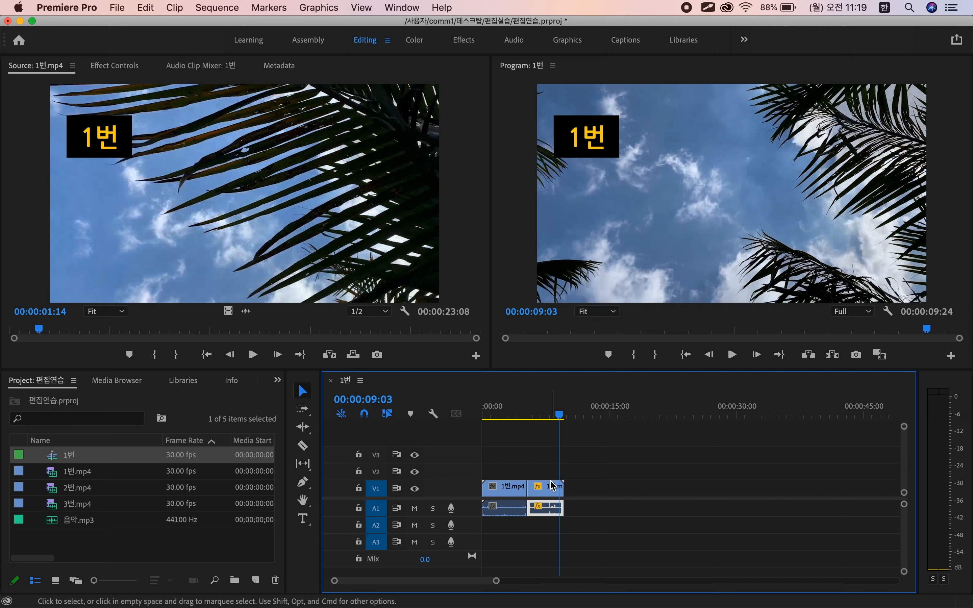
pyautogui.click(552, 487)
pyautogui.click(554, 511)
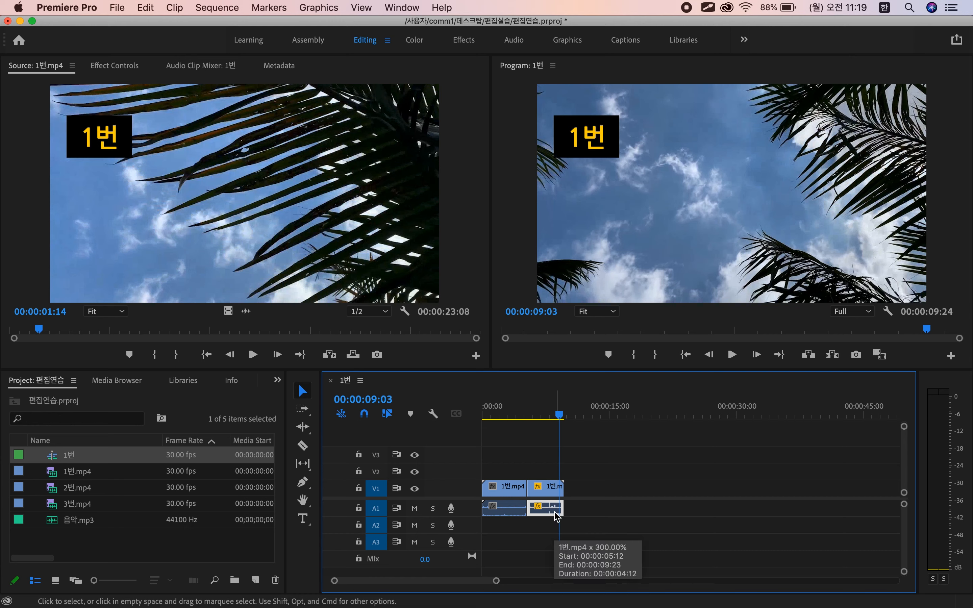
pyautogui.press('Delete')
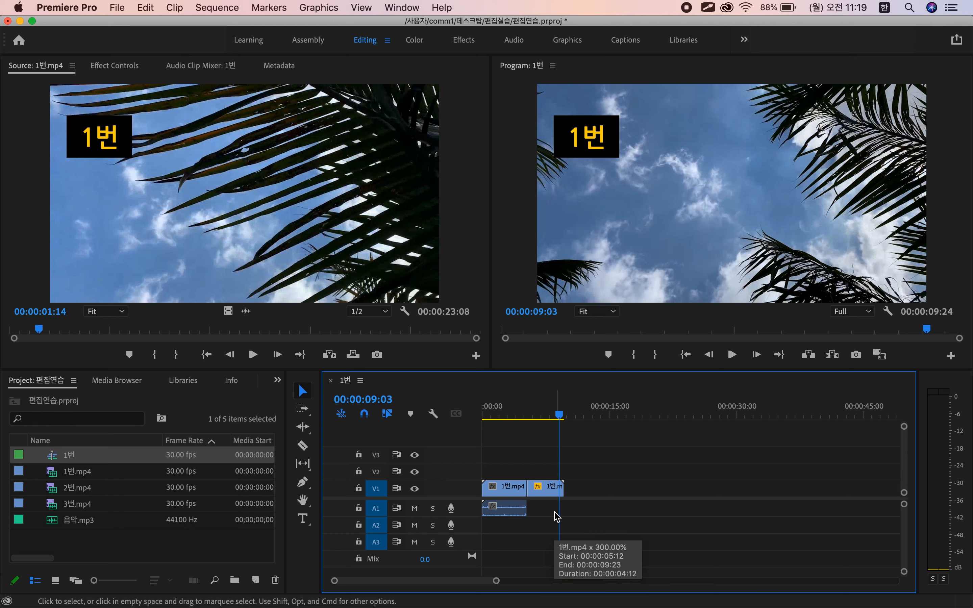
# Step: Unlink the video and audio of the first 1번.mp4 clip and delete its audio part
pyautogui.click(515, 513)
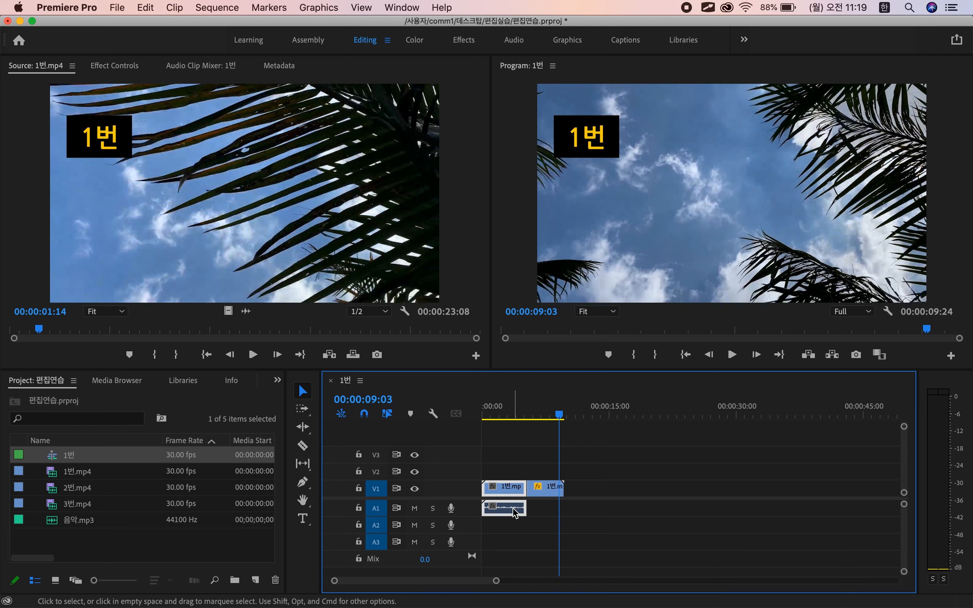
pyautogui.rightClick(515, 513)
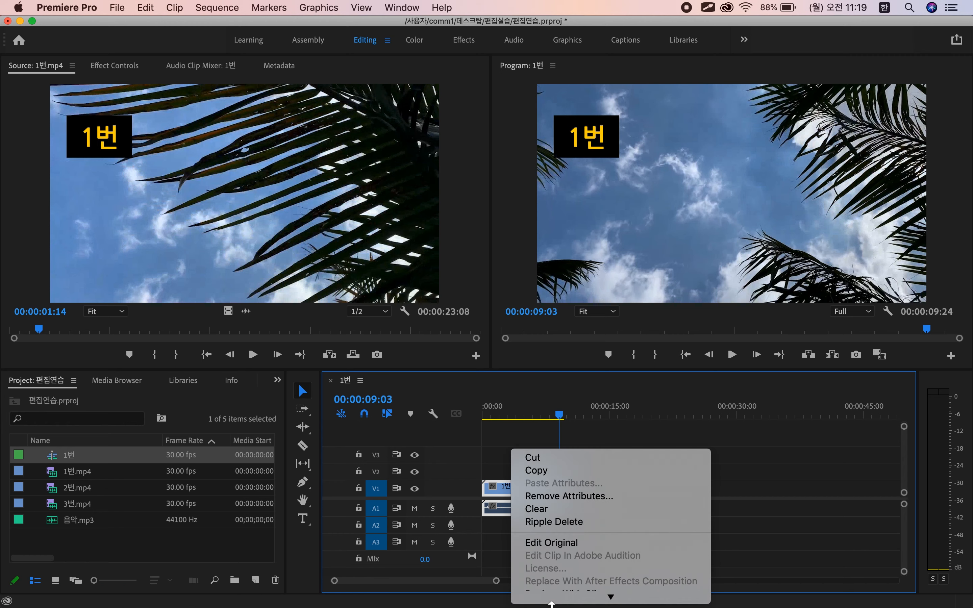
pyautogui.click(563, 539)
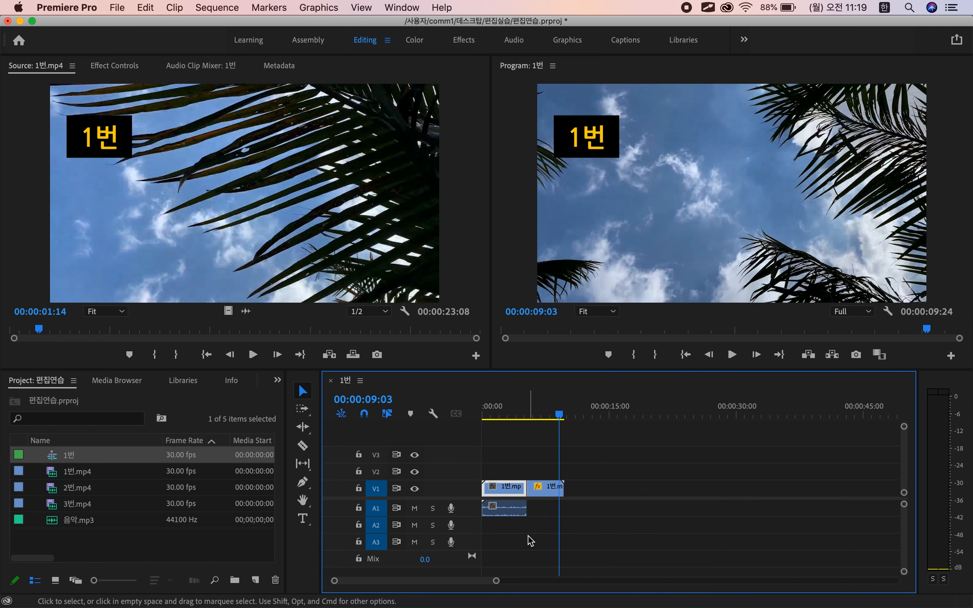
pyautogui.click(509, 507)
pyautogui.press('Delete')
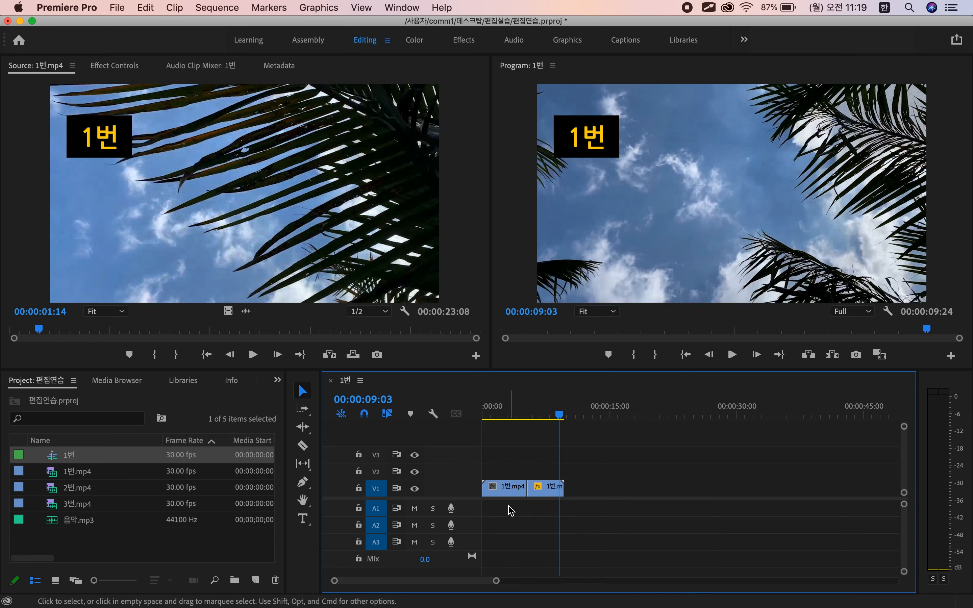
# Step: Place 음악.mp3 from the project on audio track A1 at the start of the sequence
pyautogui.moveTo(76, 526); pyautogui.dragTo(468, 511)
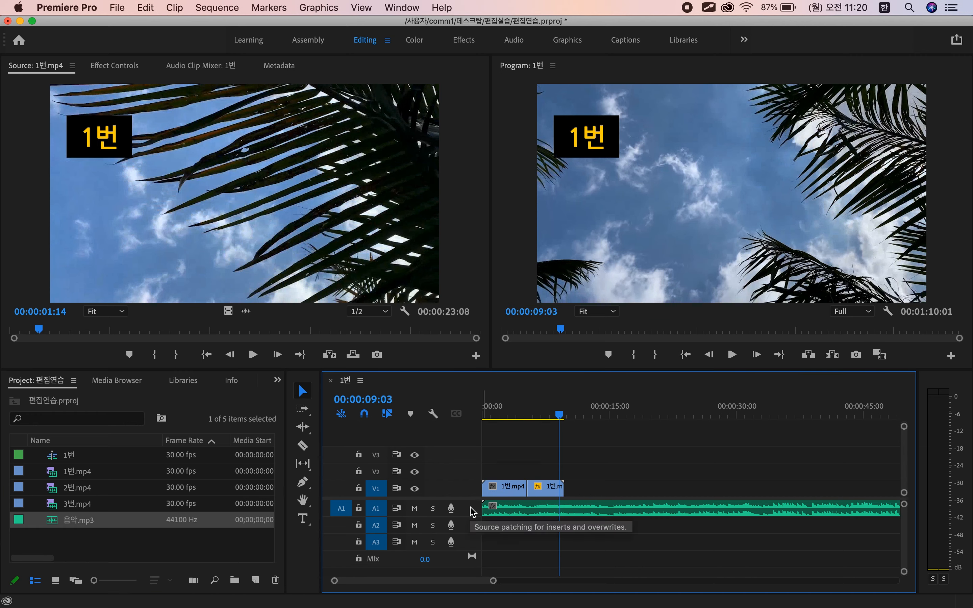
# Step: Play the sequence from its beginning with the new music, stopping at 00:00:05:15
pyautogui.press('space')
pyautogui.press('Home')
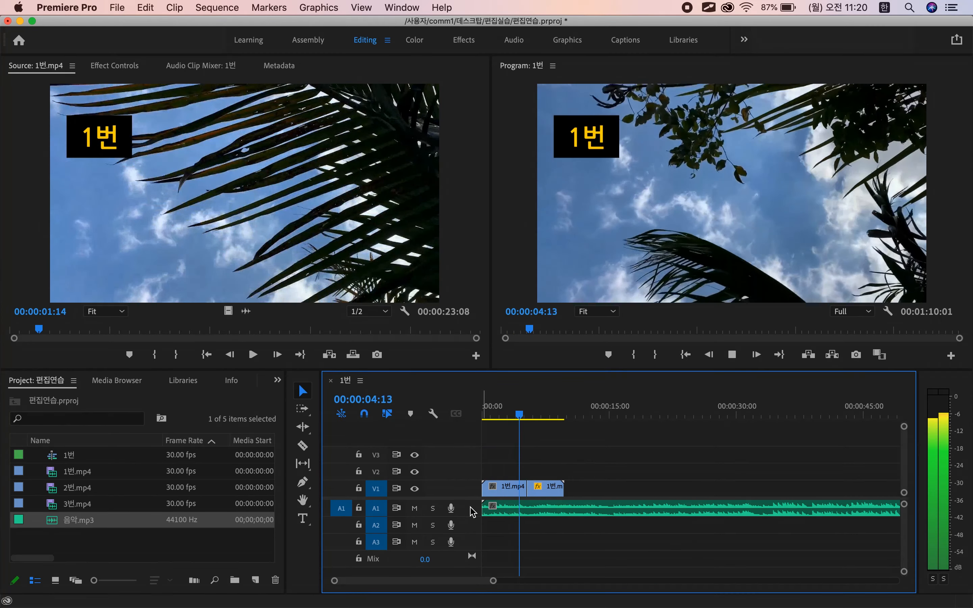
pyautogui.press('space')
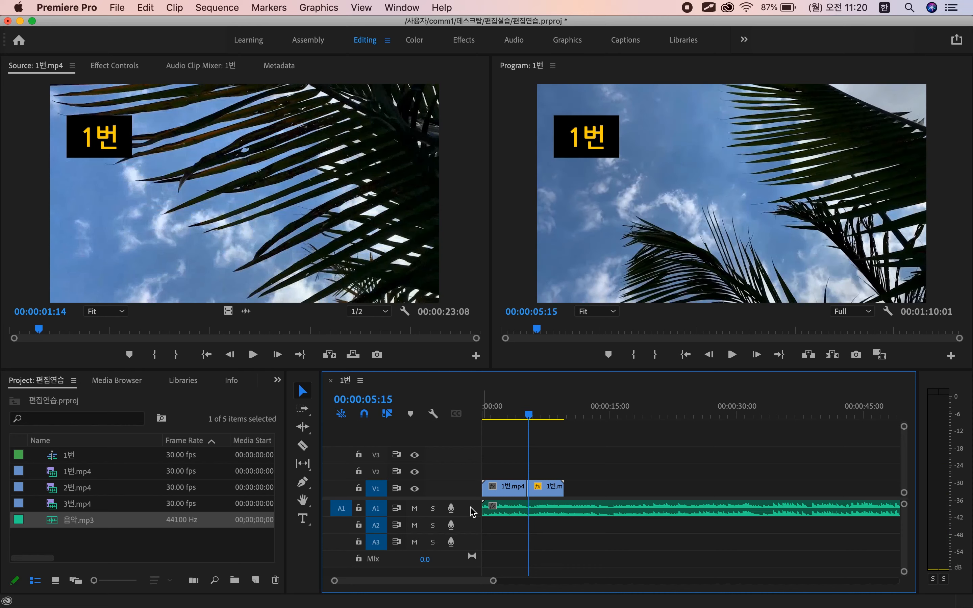
# Step: Split 음악.mp3 on A1 at 00:00:09:19, where the video ends, and delete the remaining part of the music
pyautogui.click(644, 517)
pyautogui.moveTo(530, 413); pyautogui.dragTo(565, 414)
pyautogui.press('super+k')
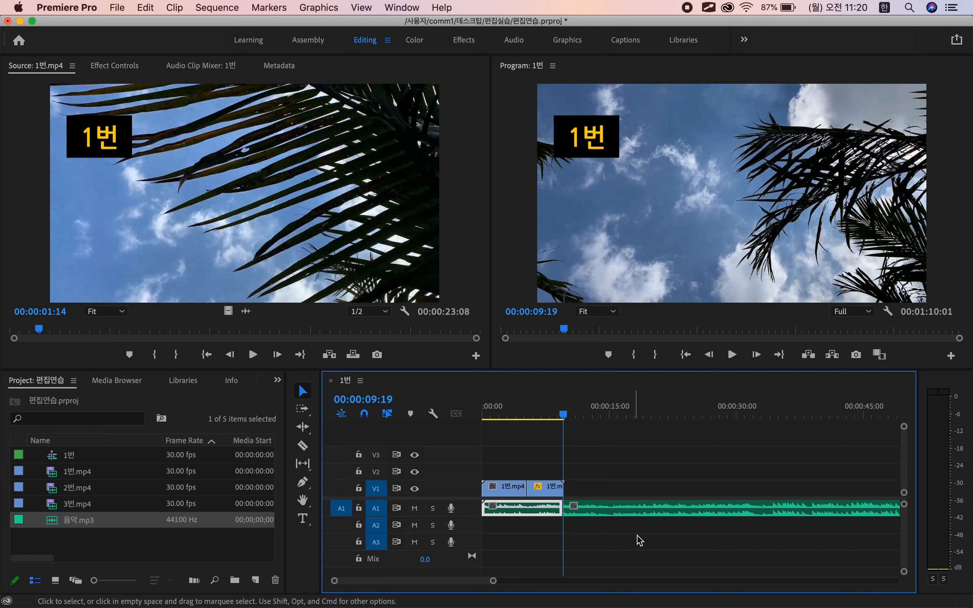
pyautogui.click(652, 510)
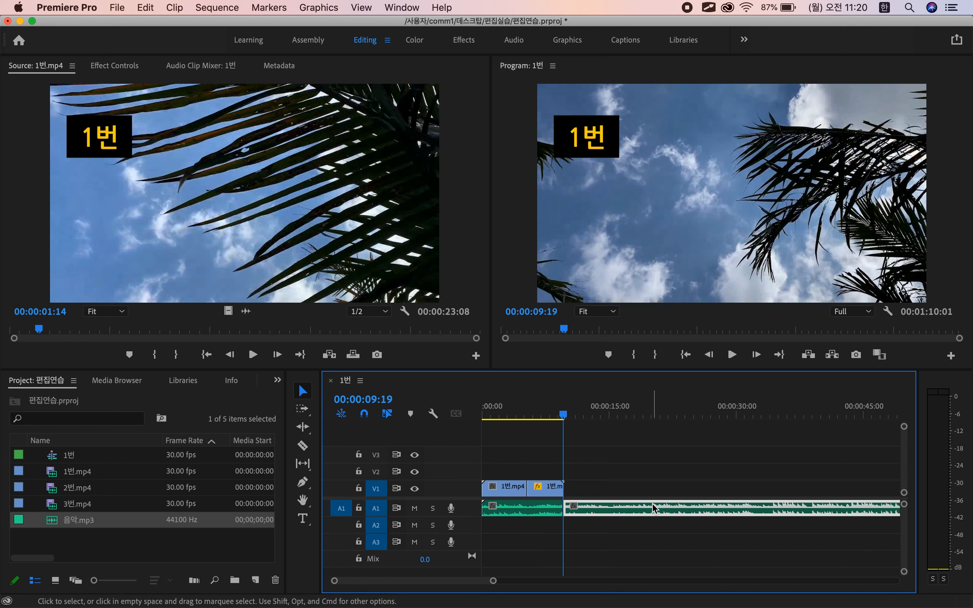
pyautogui.press('Delete')
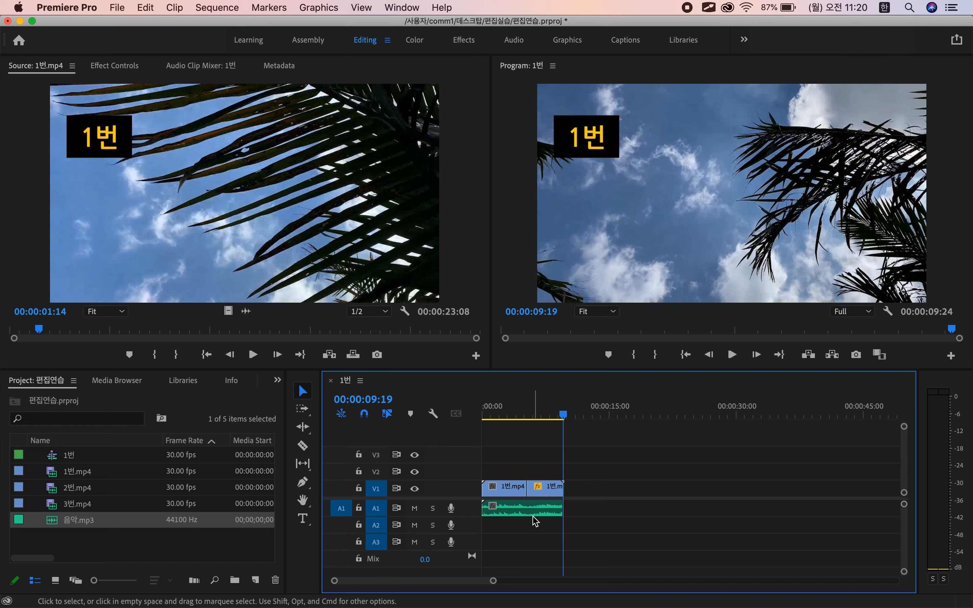
# Step: Lower the volume of the 음악.mp3 clip on A1 by adjusting its audio gain by -3 dB
pyautogui.moveTo(513, 408); pyautogui.dragTo(519, 411)
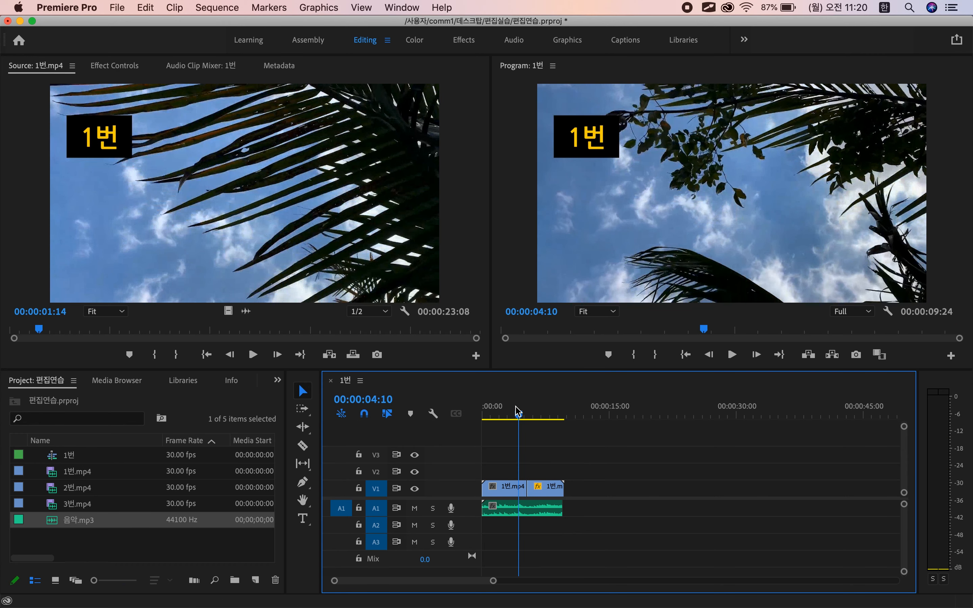
pyautogui.click(535, 509)
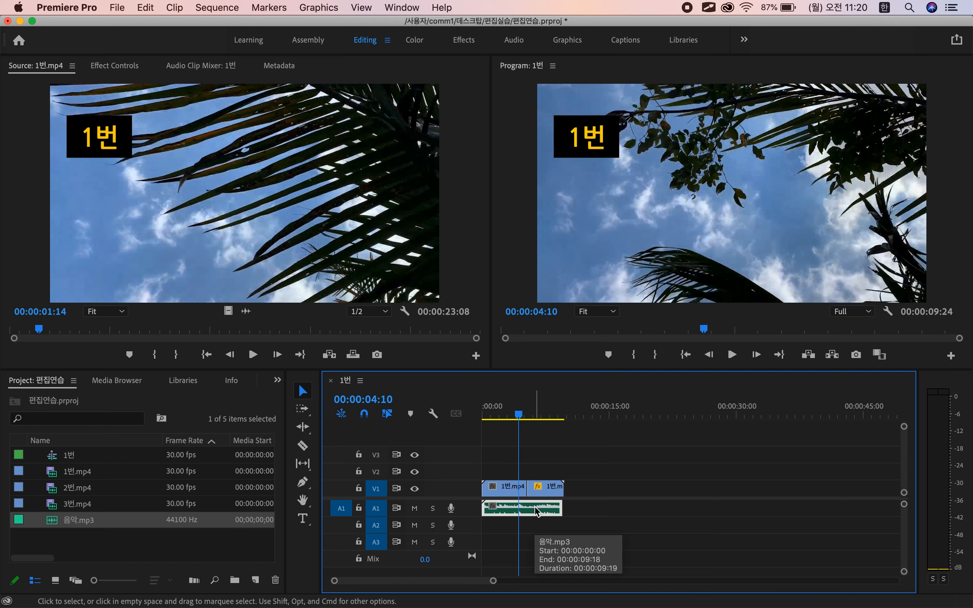
pyautogui.rightClick(535, 512)
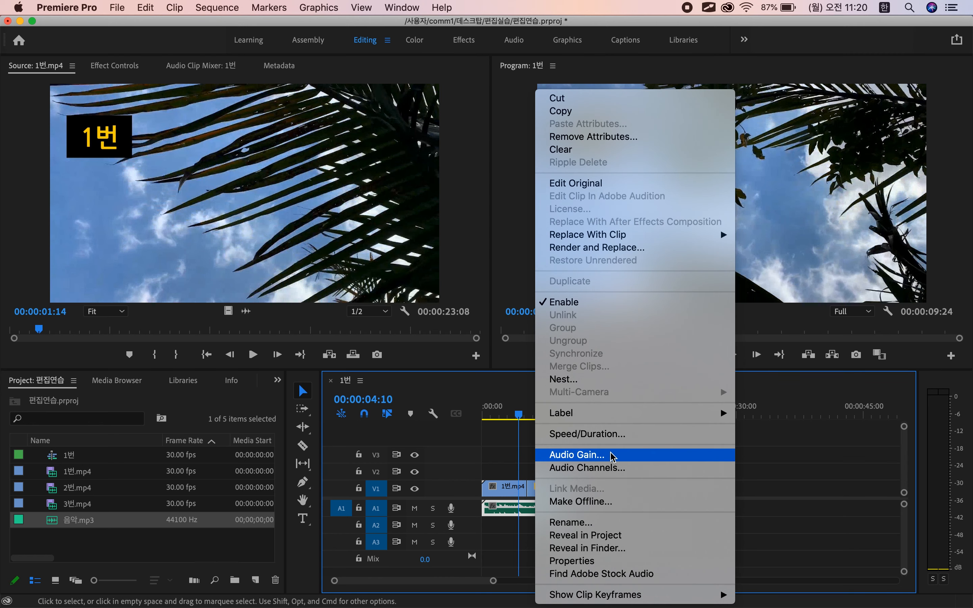
pyautogui.click(645, 455)
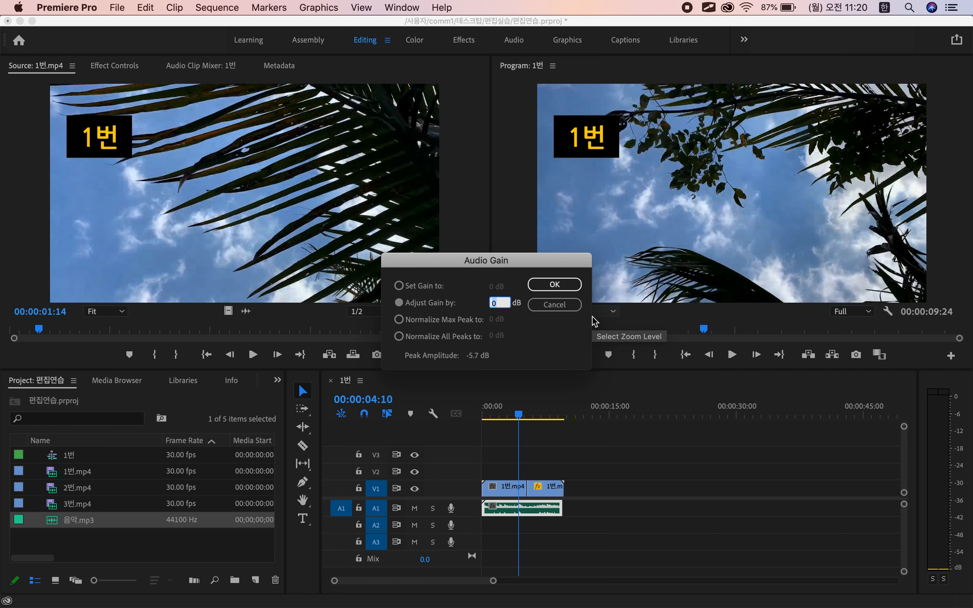
pyautogui.write('-3')
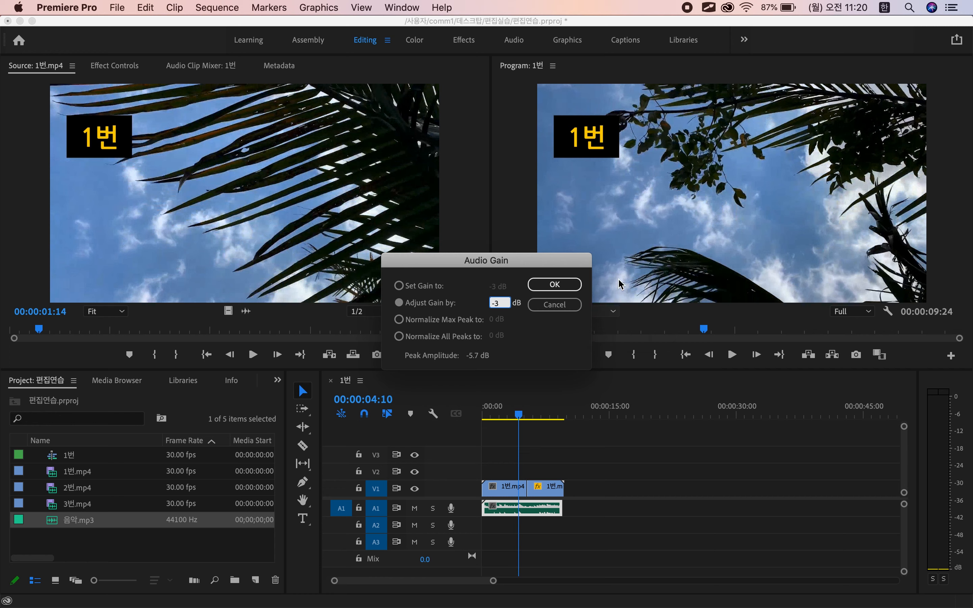
pyautogui.click(567, 284)
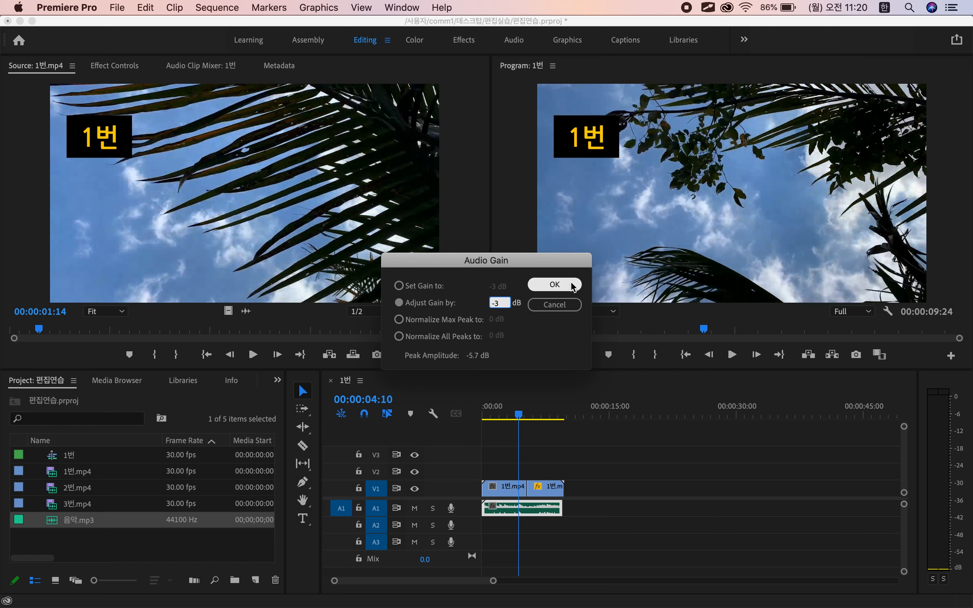
# Step: Listen to the quieter music, replaying the sequence from its start and stopping at 00:00:01:28
pyautogui.press('space')
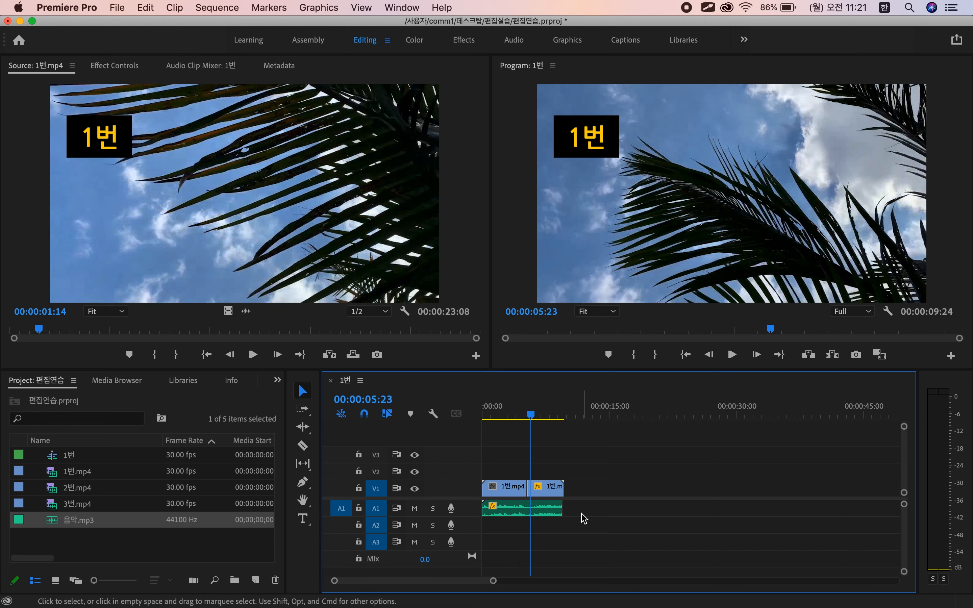
pyautogui.click(549, 509)
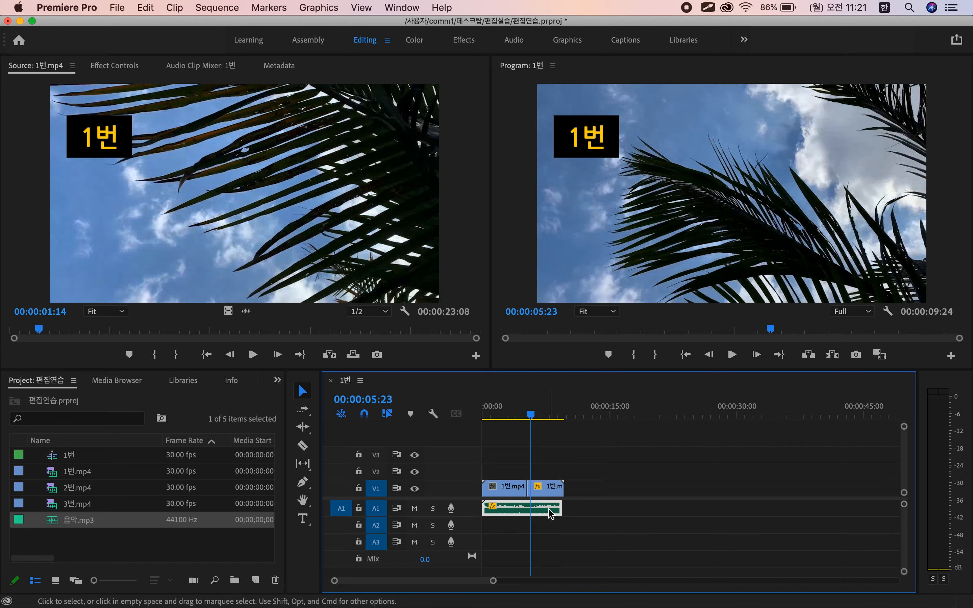
pyautogui.click(486, 407)
pyautogui.press('space')
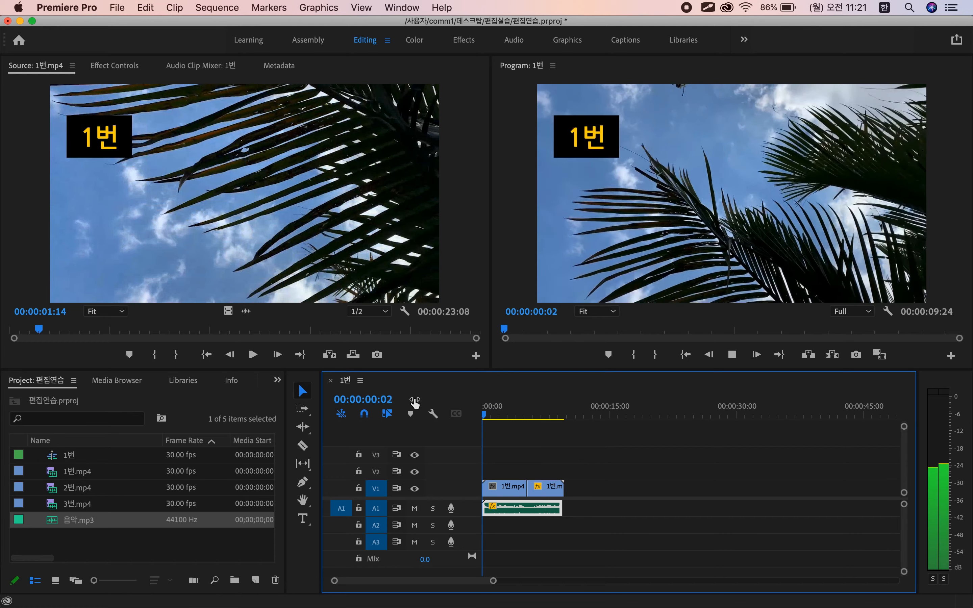
pyautogui.press('space')
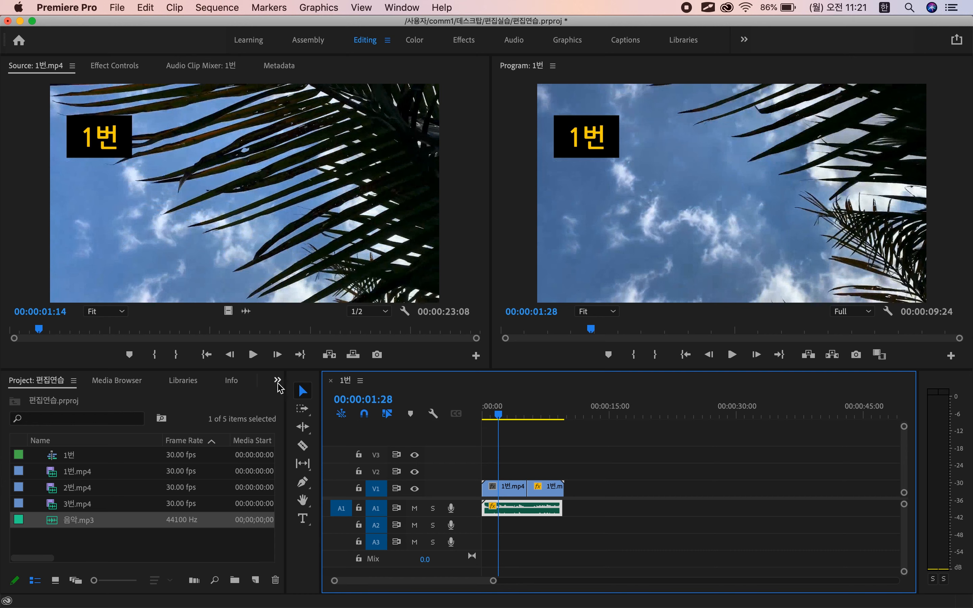
# Step: Apply the Cross Dissolve video transition from the Dissolve effects to the start of the first 1번.mp4 clip
pyautogui.hotkey('ctrl', 'Tab')
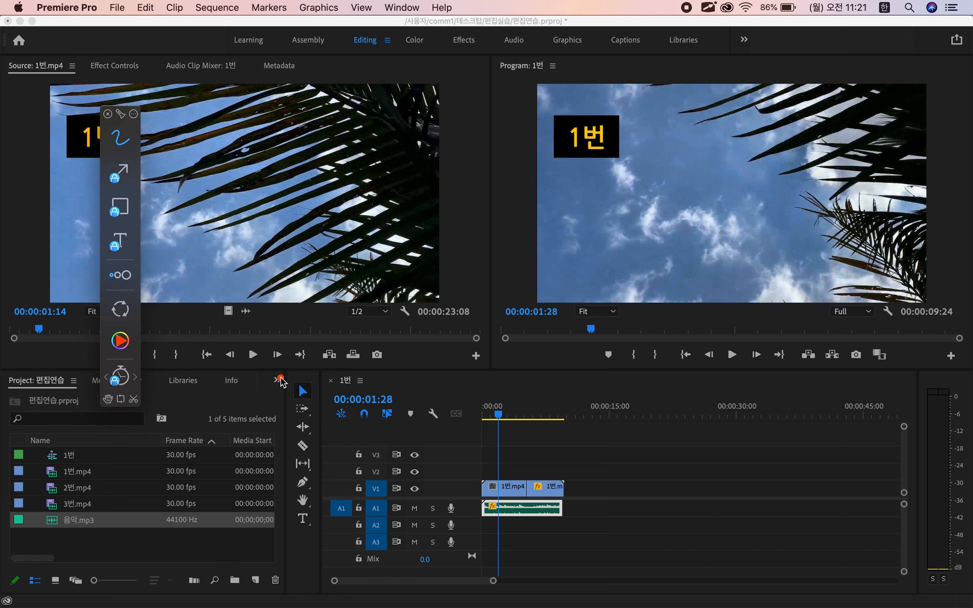
pyautogui.hotkey('ctrl', 'Tab')
pyautogui.click(277, 380)
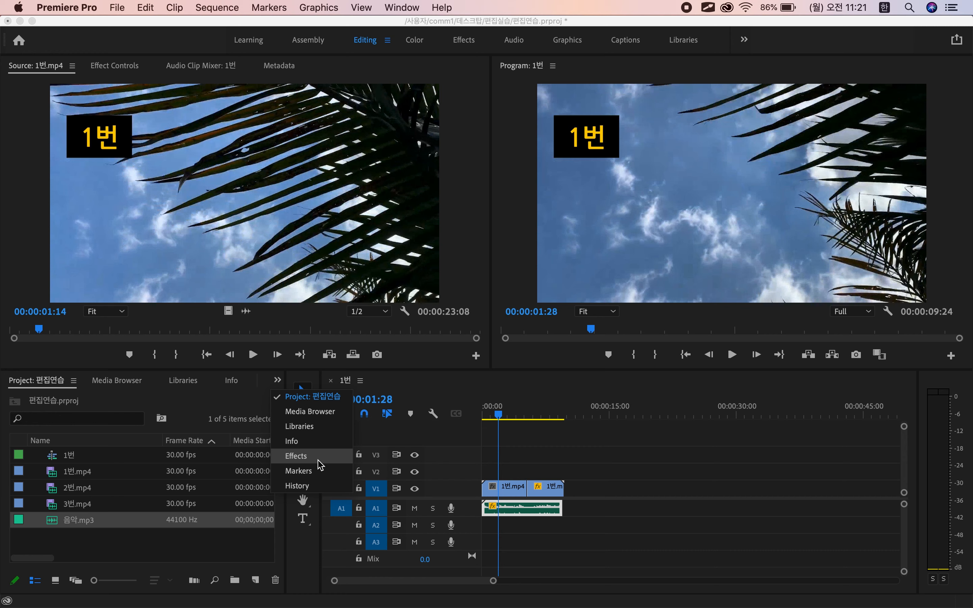
pyautogui.click(297, 456)
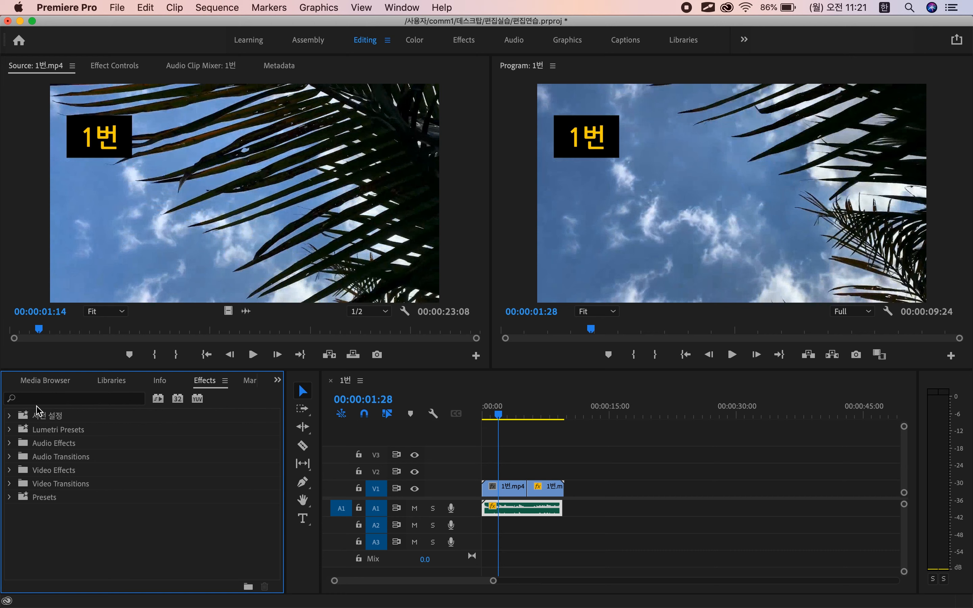
pyautogui.click(9, 485)
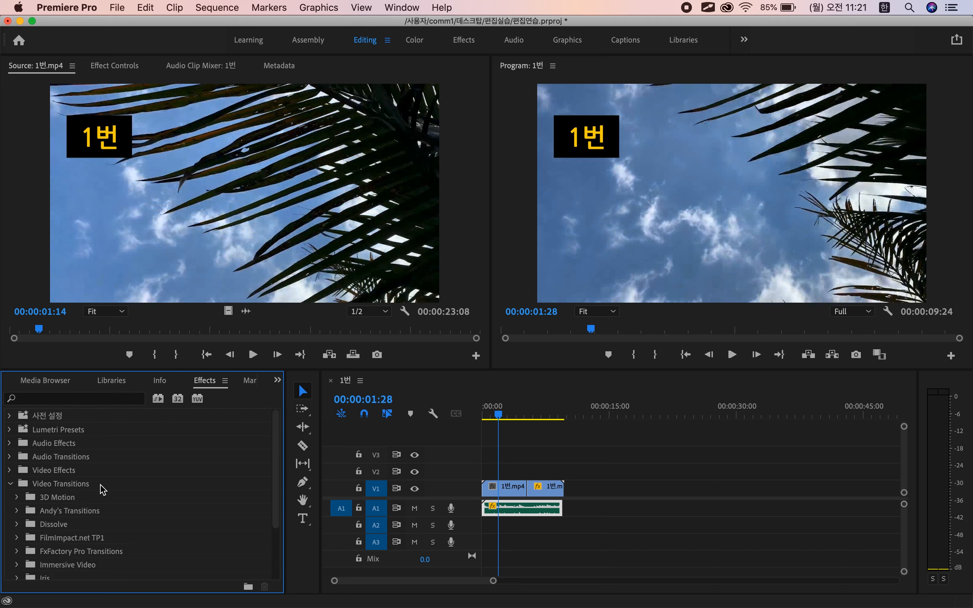
pyautogui.scroll(-3, 101, 486)
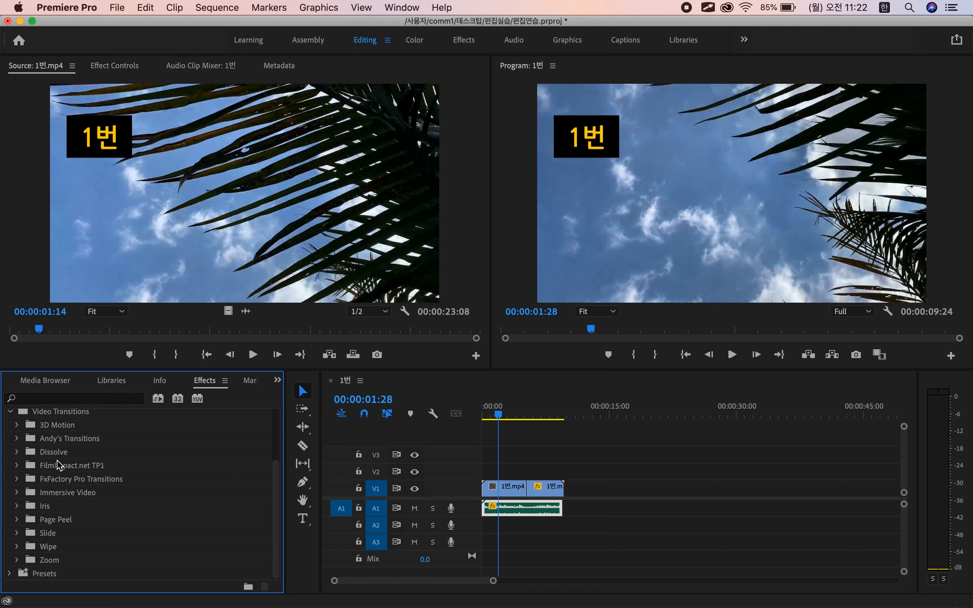
pyautogui.click(16, 453)
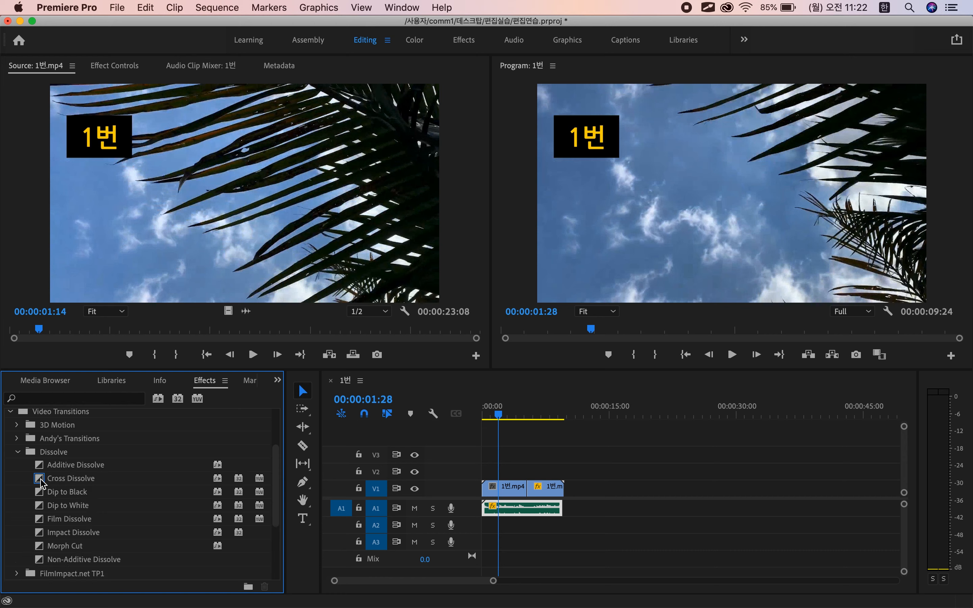
pyautogui.moveTo(41, 480); pyautogui.dragTo(493, 488)
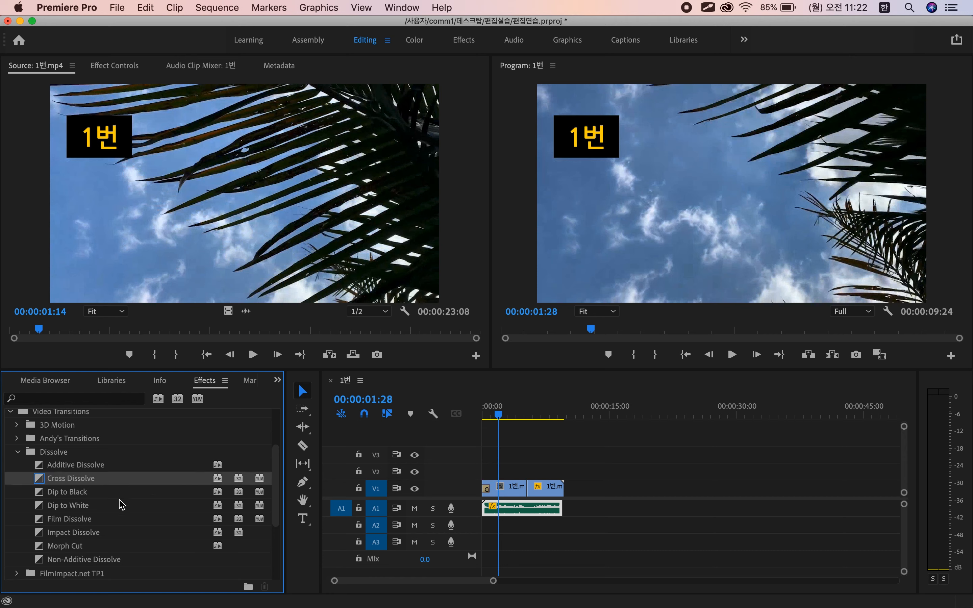
pyautogui.moveTo(93, 481); pyautogui.dragTo(486, 489)
# Step: Apply the Constant Power crossfade to the start of 음악.mp3 and play the opening from 00:00:00:00 to 00:00:02:12
pyautogui.click(484, 412)
pyautogui.scroll(3, 69, 459)
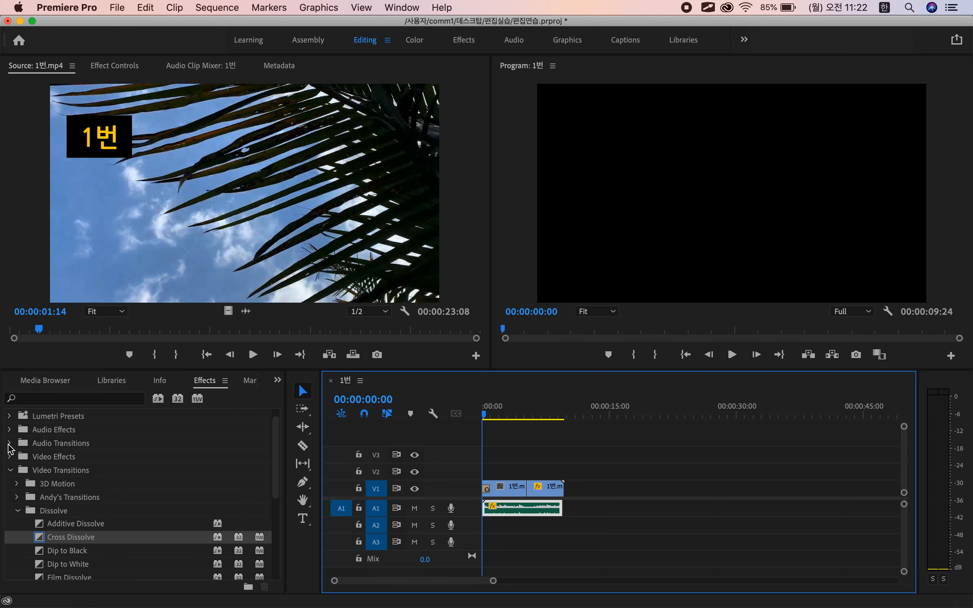
pyautogui.click(9, 444)
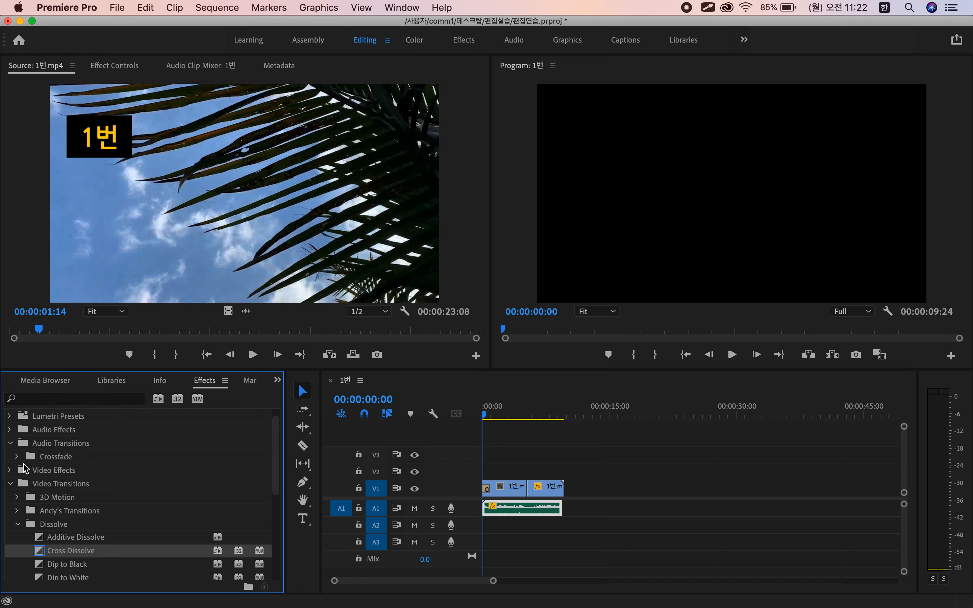
pyautogui.click(16, 458)
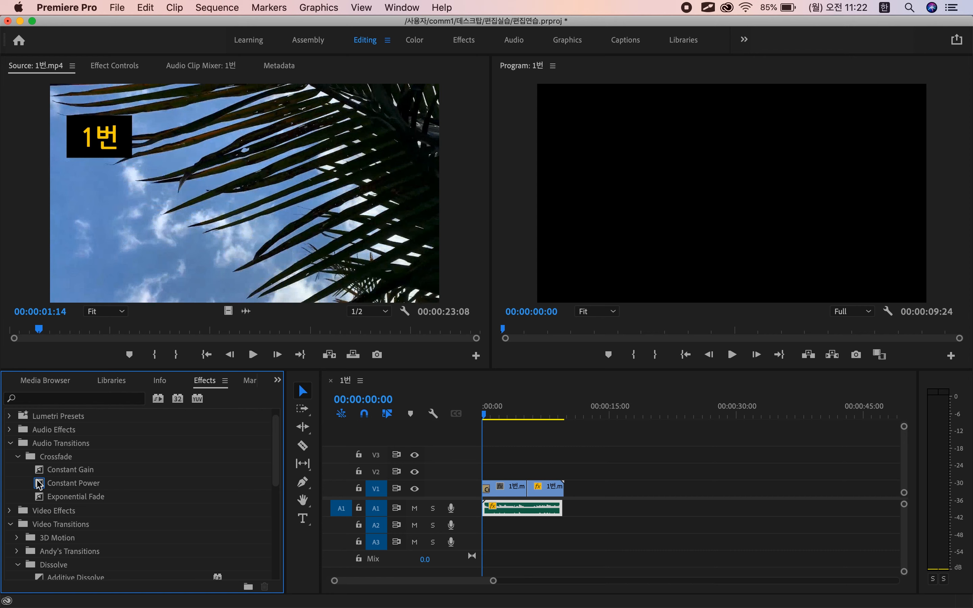
pyautogui.moveTo(42, 488); pyautogui.dragTo(488, 507)
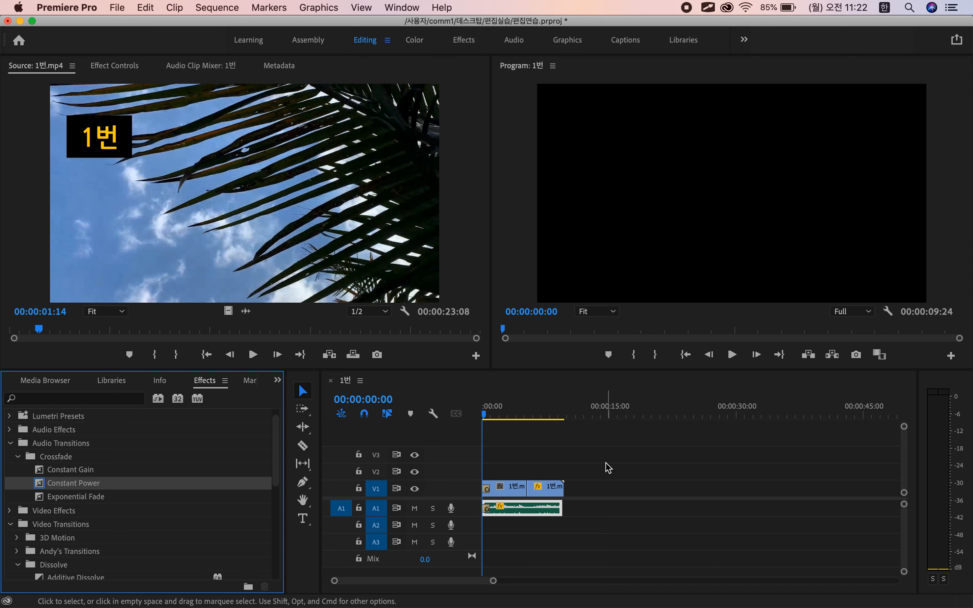
pyautogui.press('space')
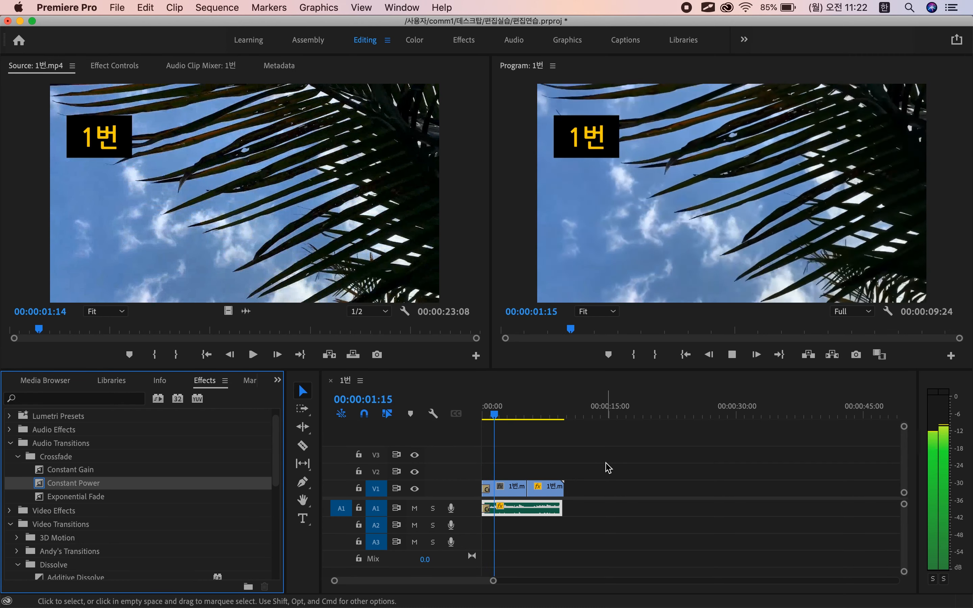
pyautogui.press('space')
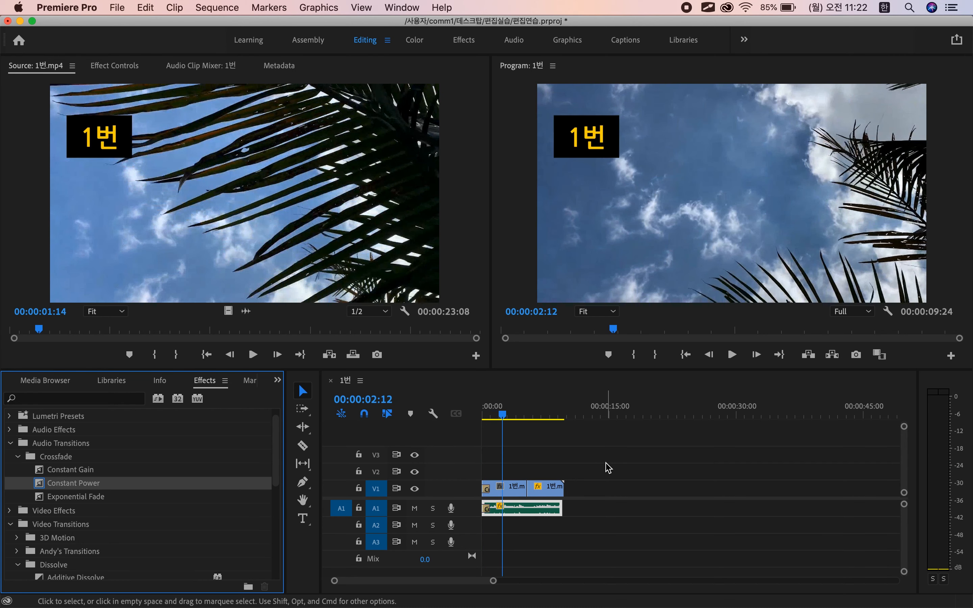
# Step: Lengthen the opening Cross Dissolve on V1 and Constant Power on A1 so both end at about 00:00:02:00
pyautogui.press('=')
pyautogui.press('=')
pyautogui.press('=')
pyautogui.press('=')
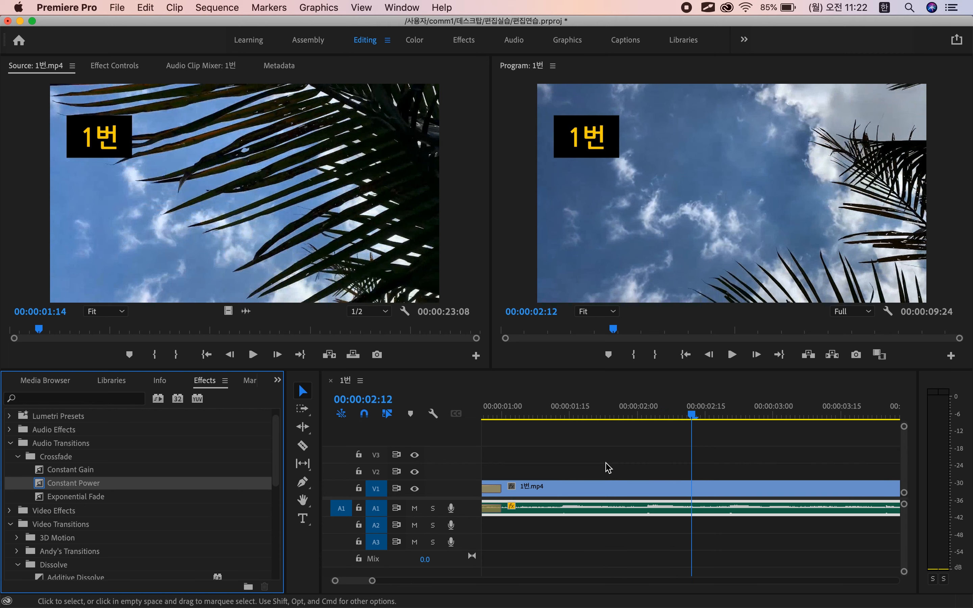
pyautogui.click(620, 454)
pyautogui.click(679, 404)
pyautogui.press('Home')
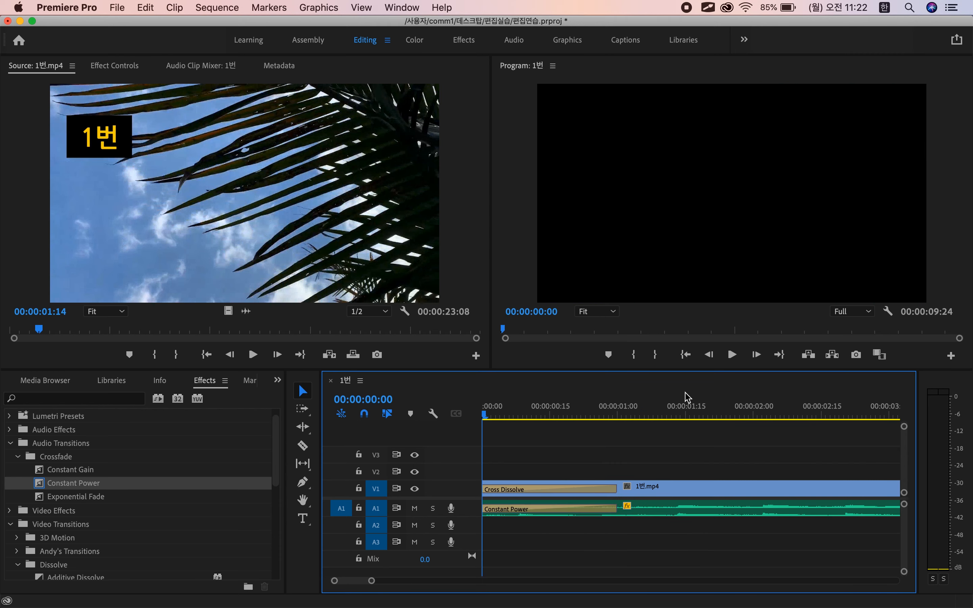
pyautogui.click(612, 488)
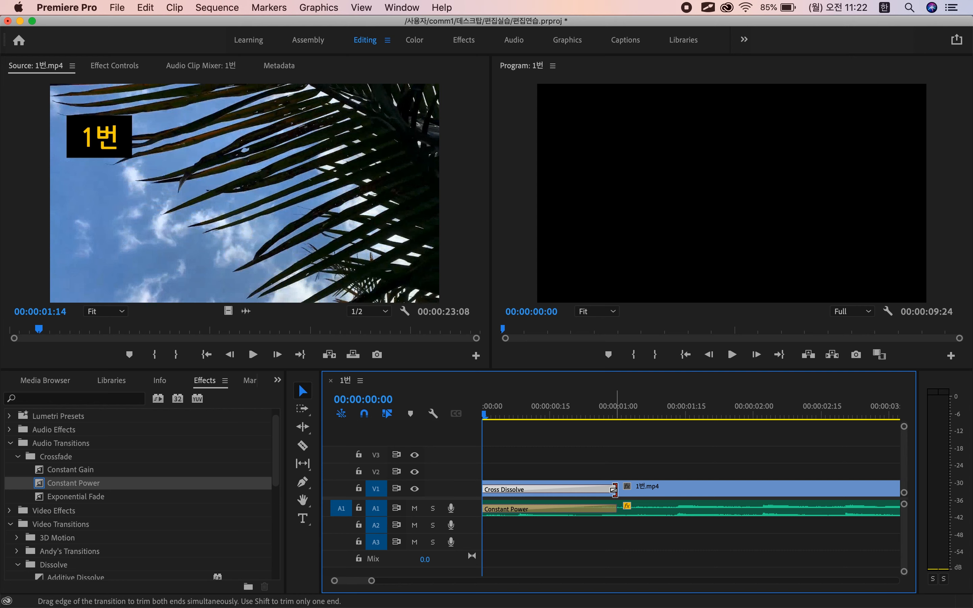
pyautogui.click(615, 490)
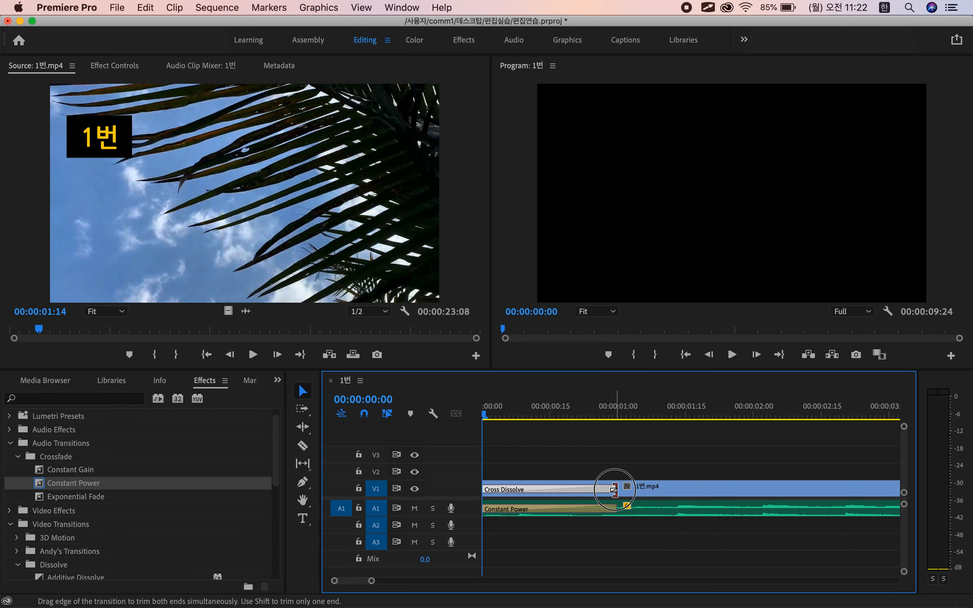
pyautogui.moveTo(614, 490); pyautogui.dragTo(750, 489)
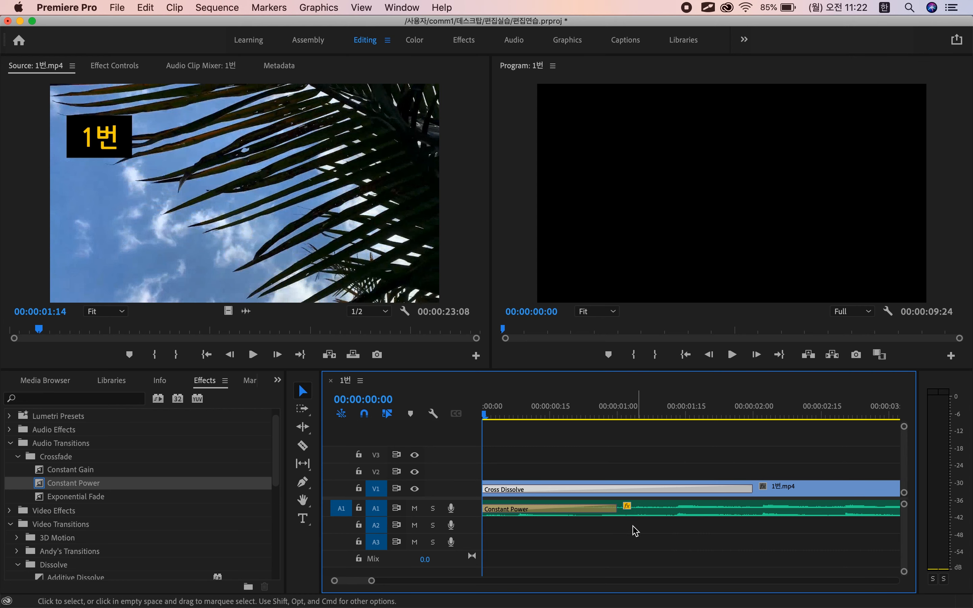
pyautogui.click(614, 508)
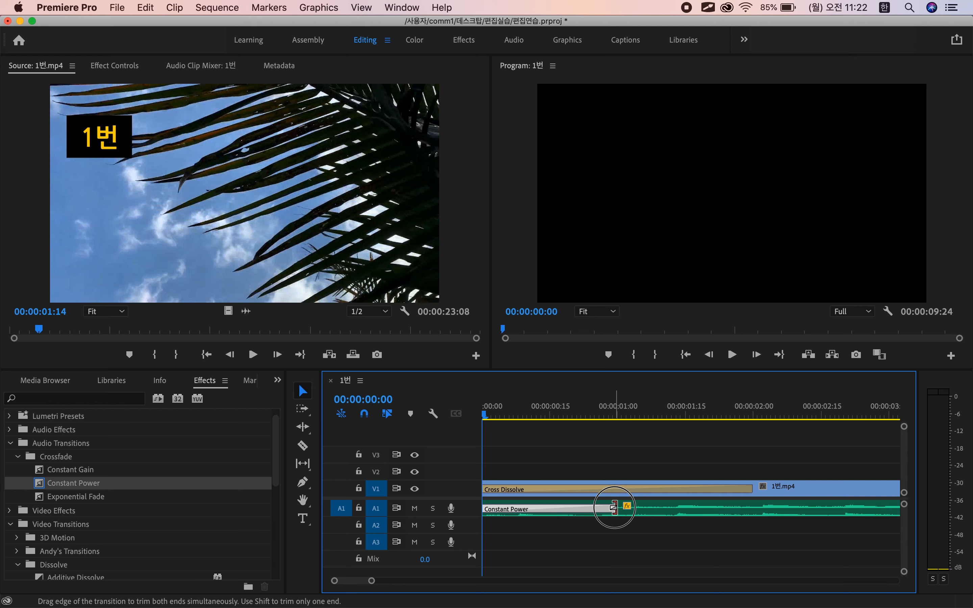
pyautogui.moveTo(614, 508); pyautogui.dragTo(754, 507)
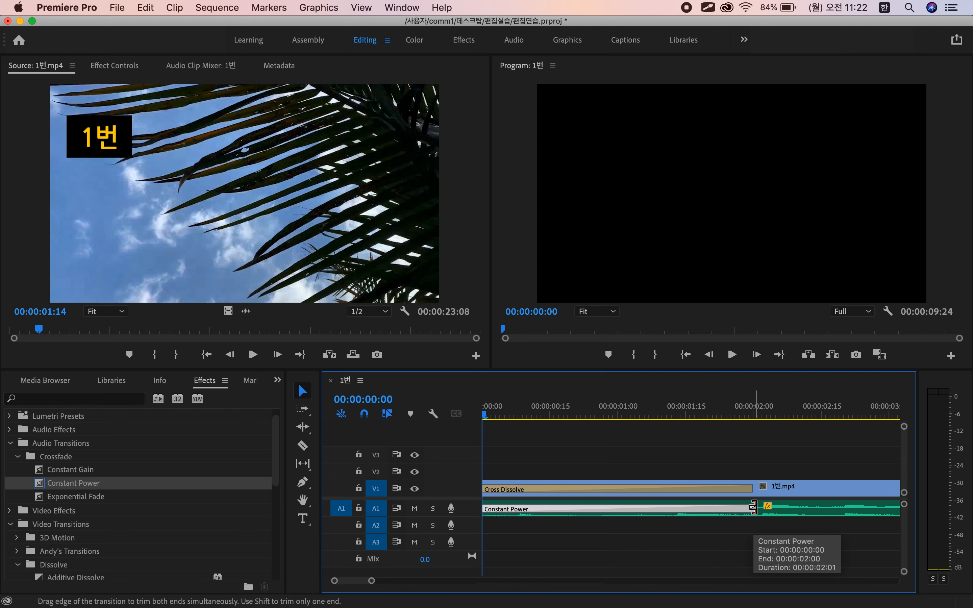
# Step: Check the opening Cross Dissolve's duration setting and play the sequence from its start to 00:00:04:08
pyautogui.click(671, 490)
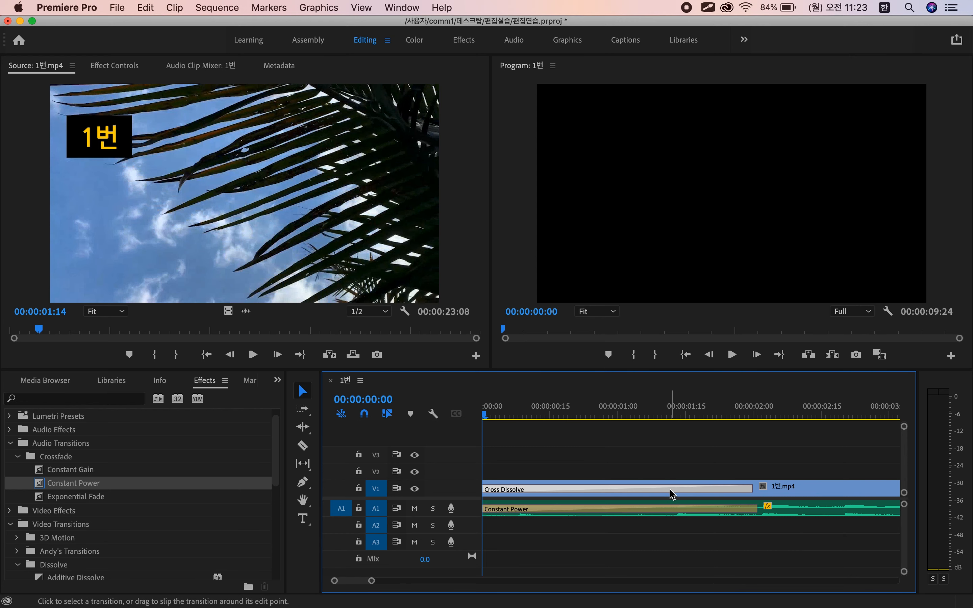
pyautogui.doubleClick(671, 492)
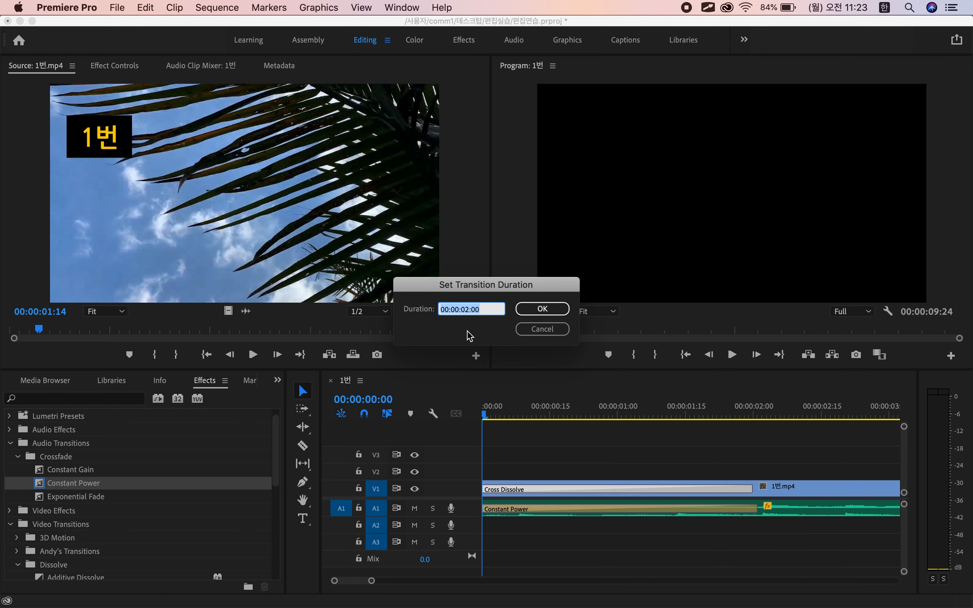
pyautogui.click(541, 309)
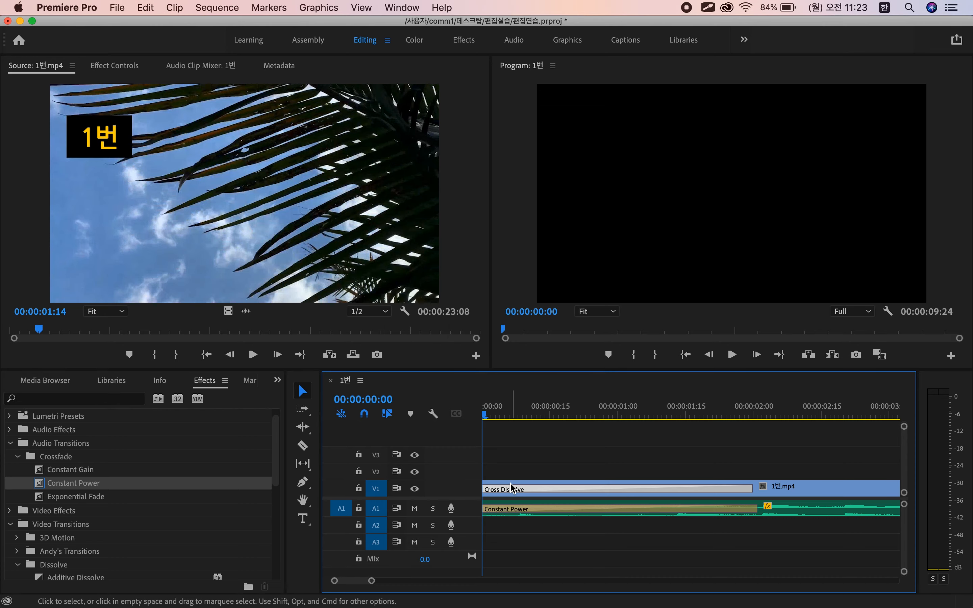
pyautogui.press('space')
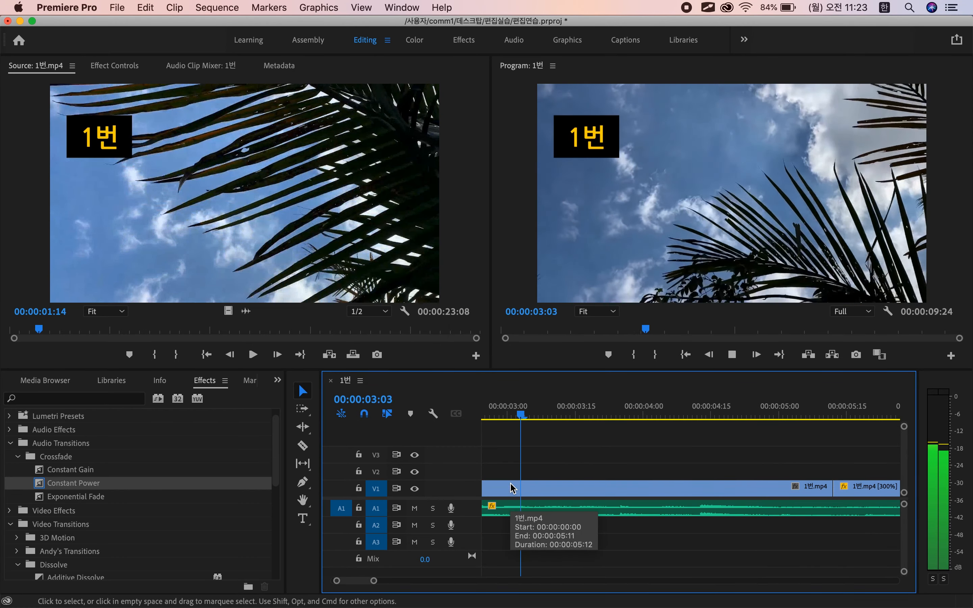
pyautogui.press('space')
# Step: Move all clips on V1 and A1 together to start at 00:00:04:08, and return the playhead to 00:00:00:00
pyautogui.press('-')
pyautogui.press('-')
pyautogui.press('-')
pyautogui.press('-')
pyautogui.press('-')
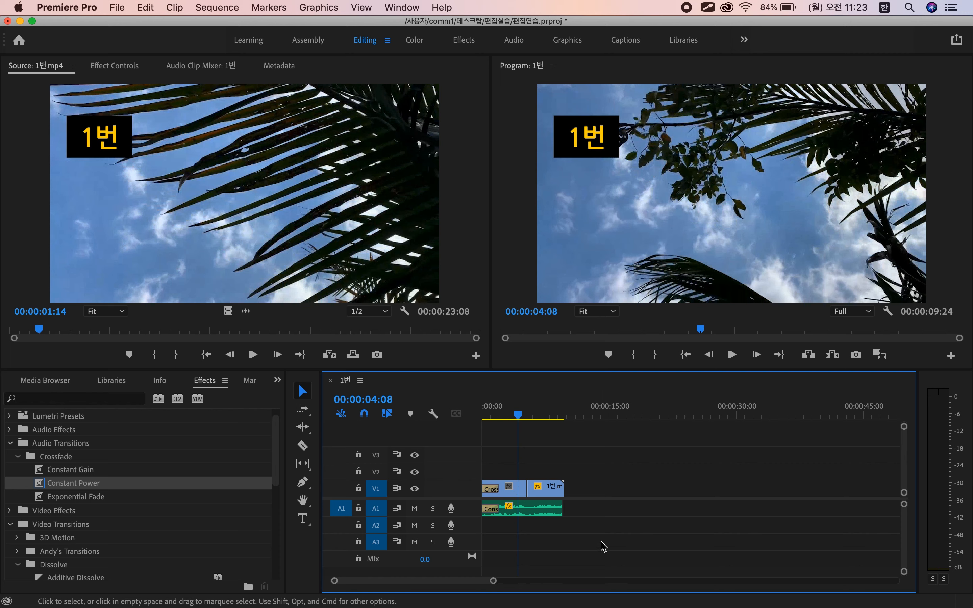
pyautogui.moveTo(603, 547); pyautogui.dragTo(545, 493)
pyautogui.moveTo(518, 415); pyautogui.dragTo(483, 414)
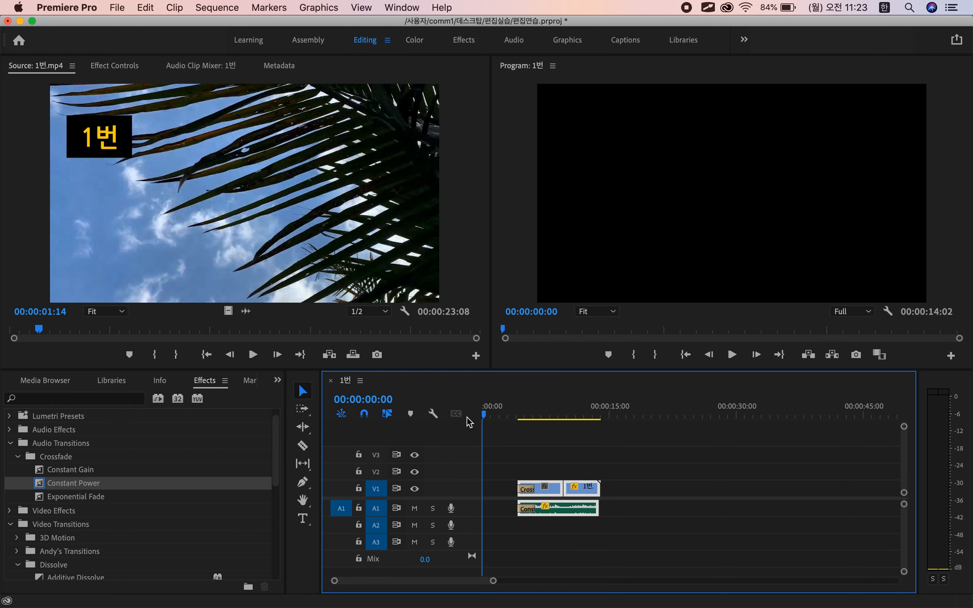
# Step: Create a new Color Matte project item at 1280 × 720, 30.00 fps, with square pixels
pyautogui.click(34, 384)
pyautogui.click(7, 385)
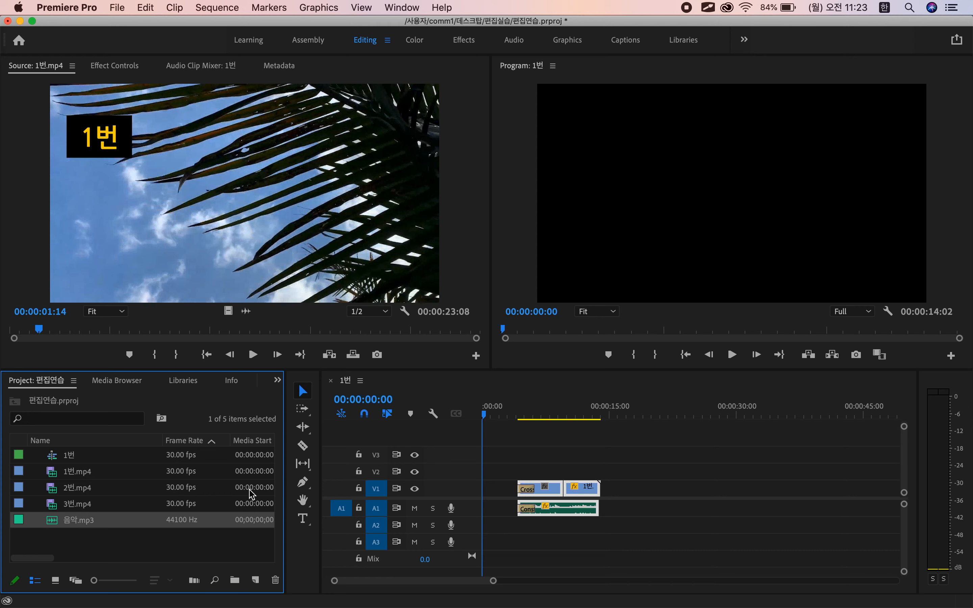
pyautogui.click(257, 581)
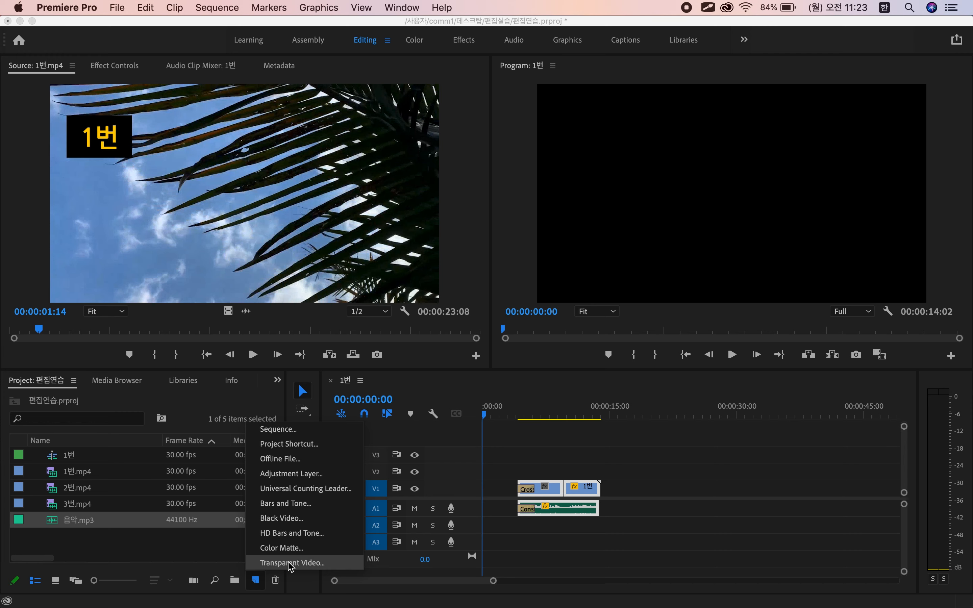
pyautogui.click(298, 549)
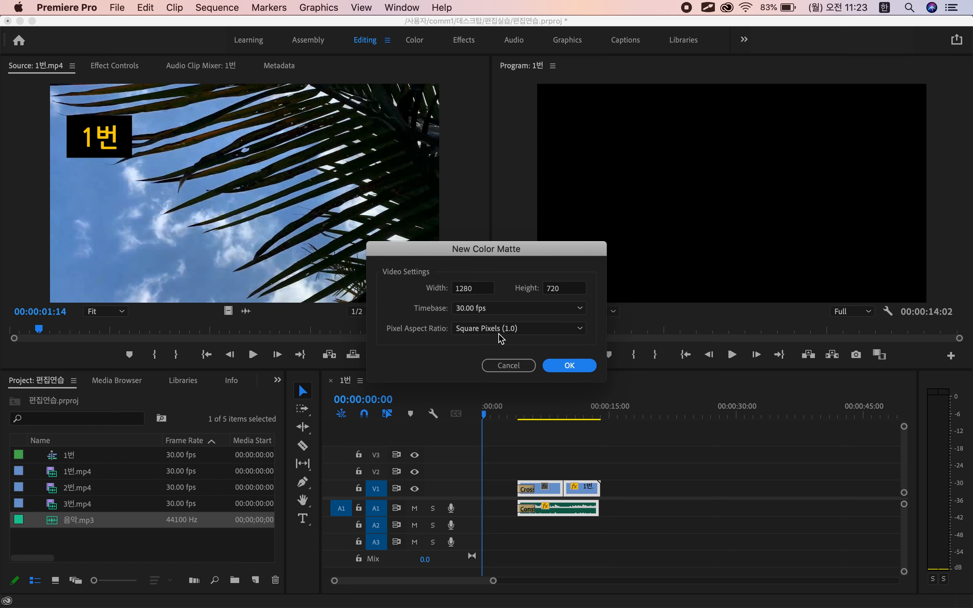
pyautogui.click(579, 370)
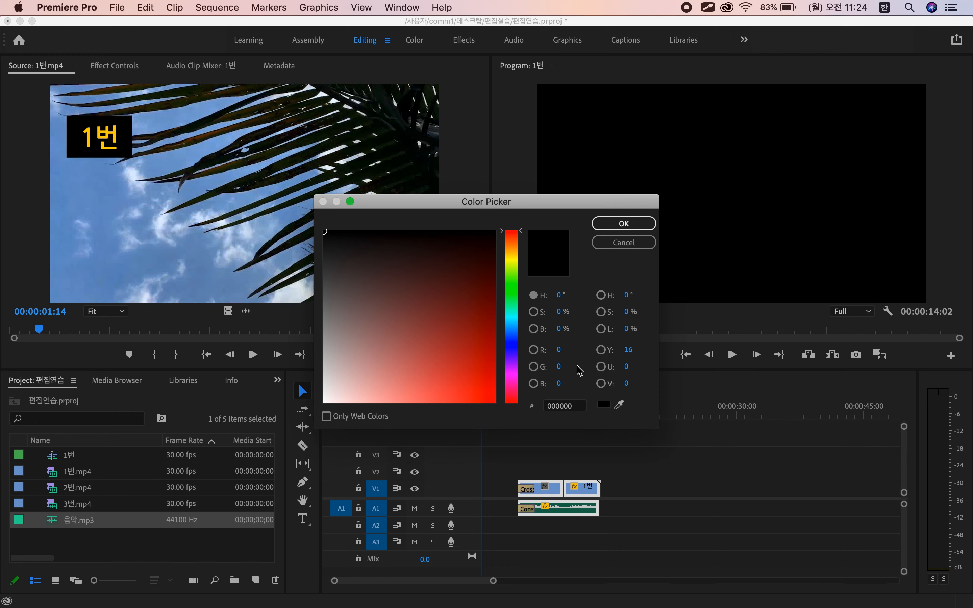
# Step: Set the matte's color to dark yellow (B9C000) and name the matte 노란색
pyautogui.click(512, 256)
pyautogui.moveTo(511, 268); pyautogui.dragTo(512, 283)
pyautogui.click(514, 260)
pyautogui.moveTo(455, 383); pyautogui.dragTo(514, 396)
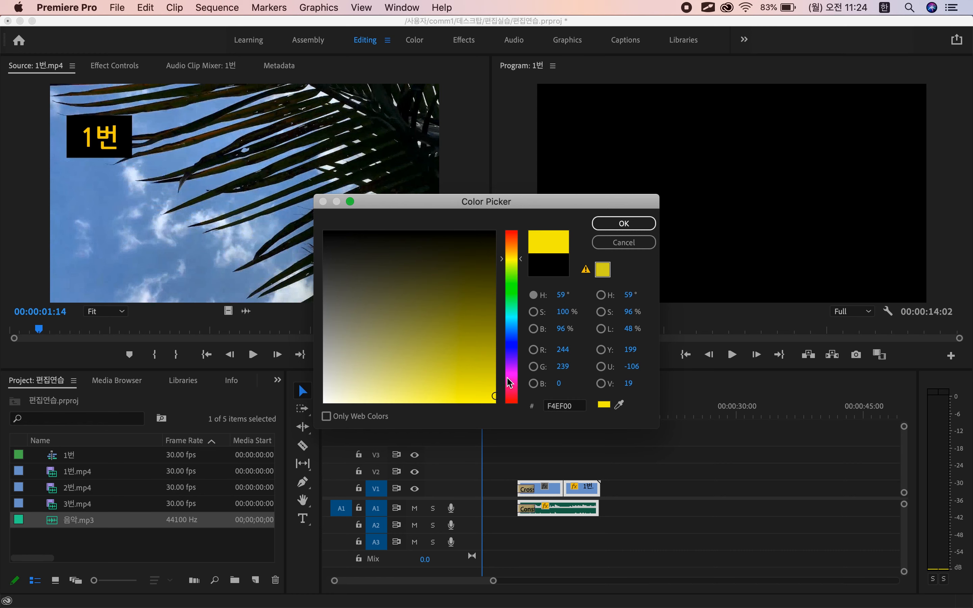
pyautogui.click(511, 312)
pyautogui.moveTo(511, 312); pyautogui.dragTo(513, 261)
pyautogui.click(495, 361)
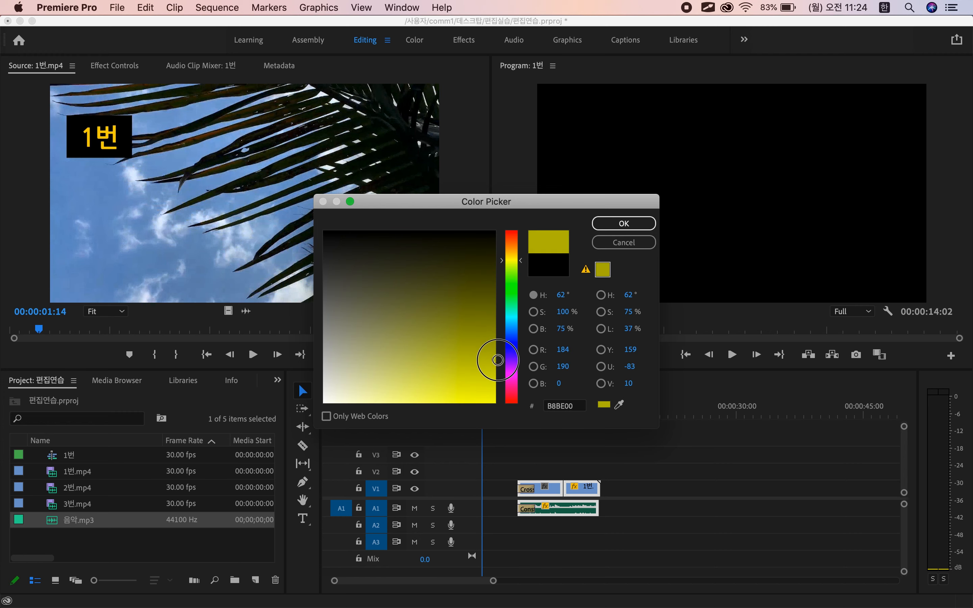
pyautogui.click(619, 224)
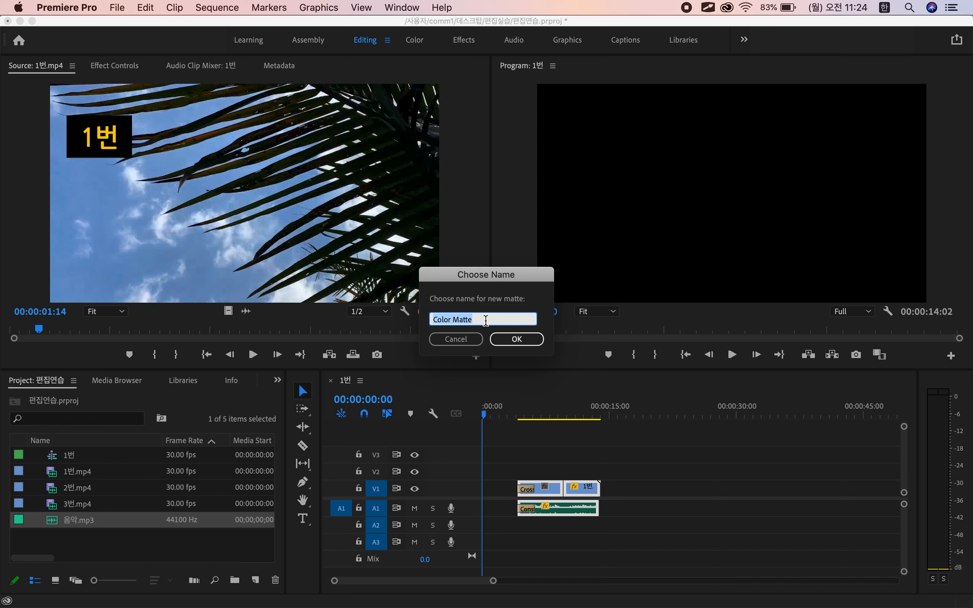
pyautogui.write('ㄴ')
pyautogui.write('란색')
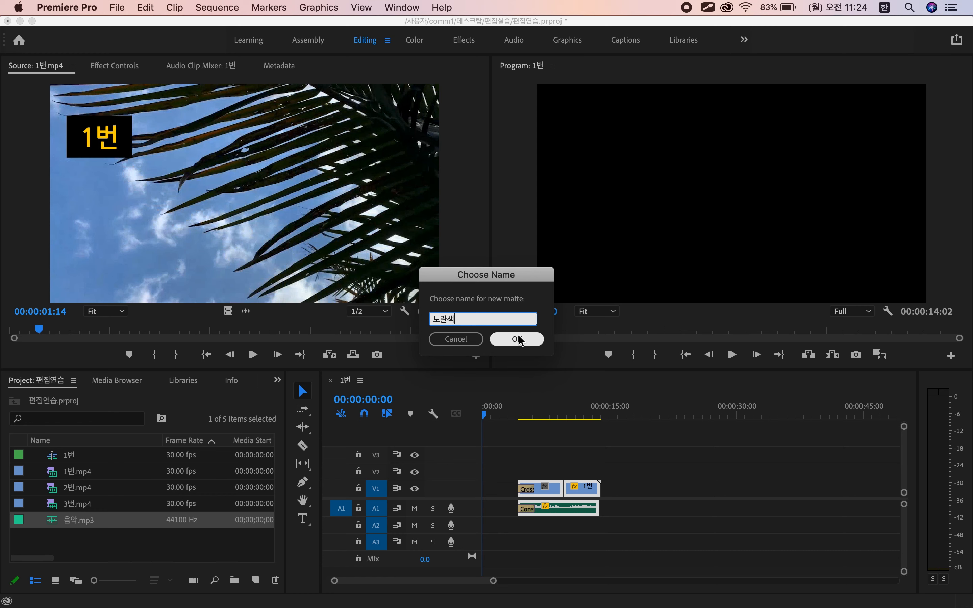
pyautogui.click(517, 340)
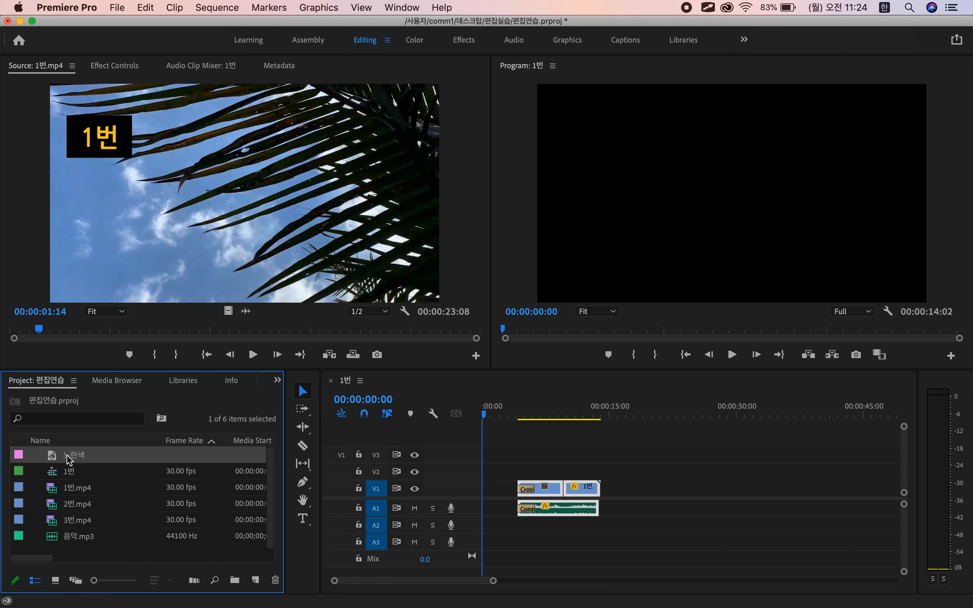
# Step: Review the color of the 노란색 matte and place it on V2 at the start of the sequence
pyautogui.click(55, 461)
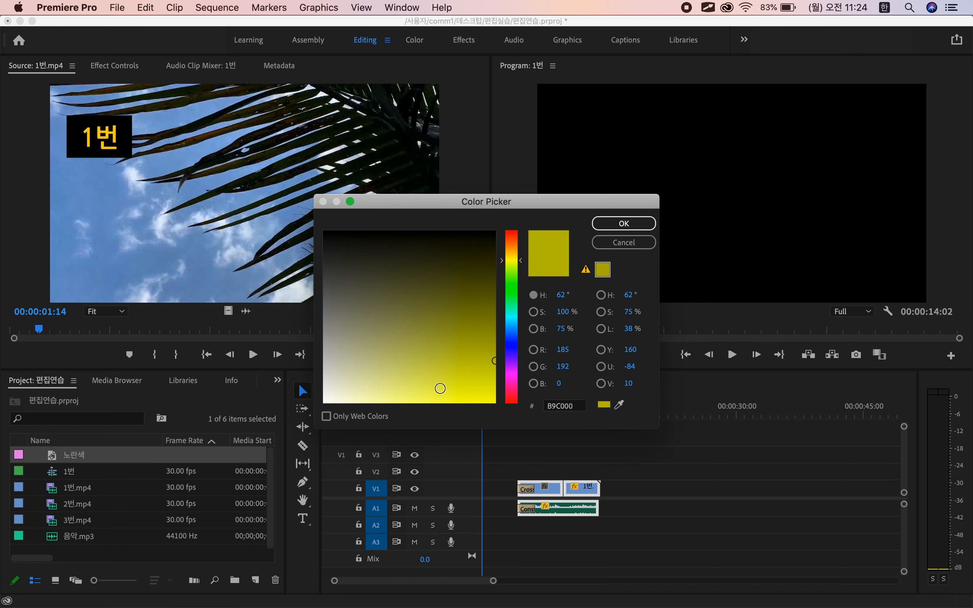
pyautogui.click(634, 224)
pyautogui.moveTo(67, 451); pyautogui.dragTo(484, 469)
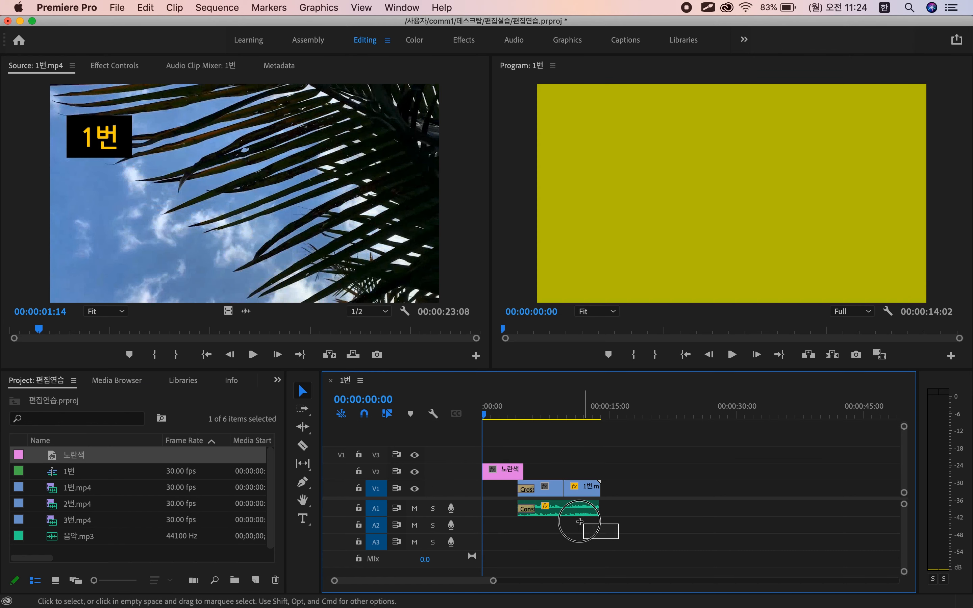
# Step: Move the 1번.mp4 clips and music to about 00:00:11:18, and shorten the 노란색 clip and place it at the start of V1
pyautogui.moveTo(579, 521); pyautogui.dragTo(599, 489)
pyautogui.moveTo(605, 491); pyautogui.dragTo(605, 491)
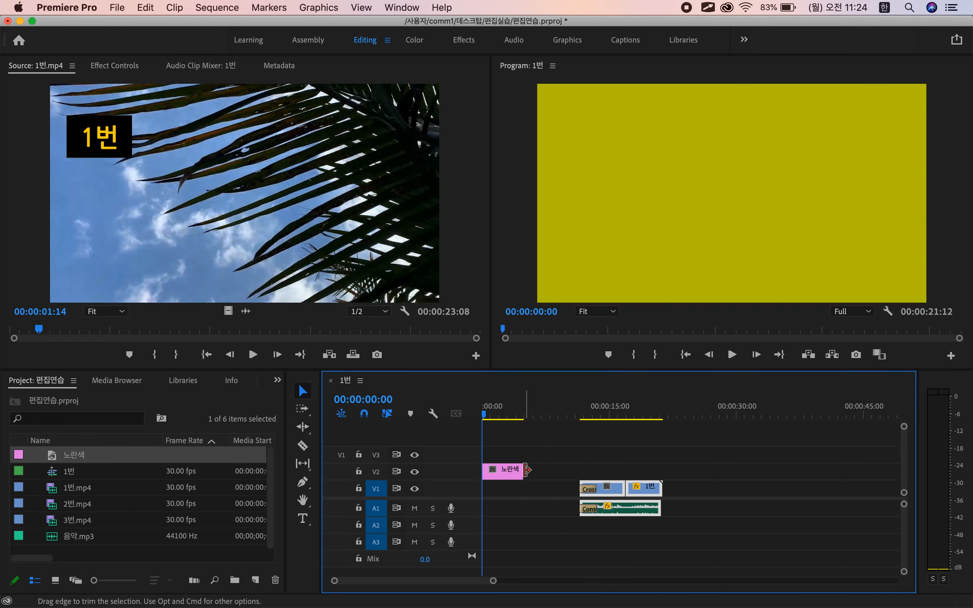
pyautogui.moveTo(522, 470); pyautogui.dragTo(495, 490)
pyautogui.moveTo(481, 405); pyautogui.dragTo(494, 405)
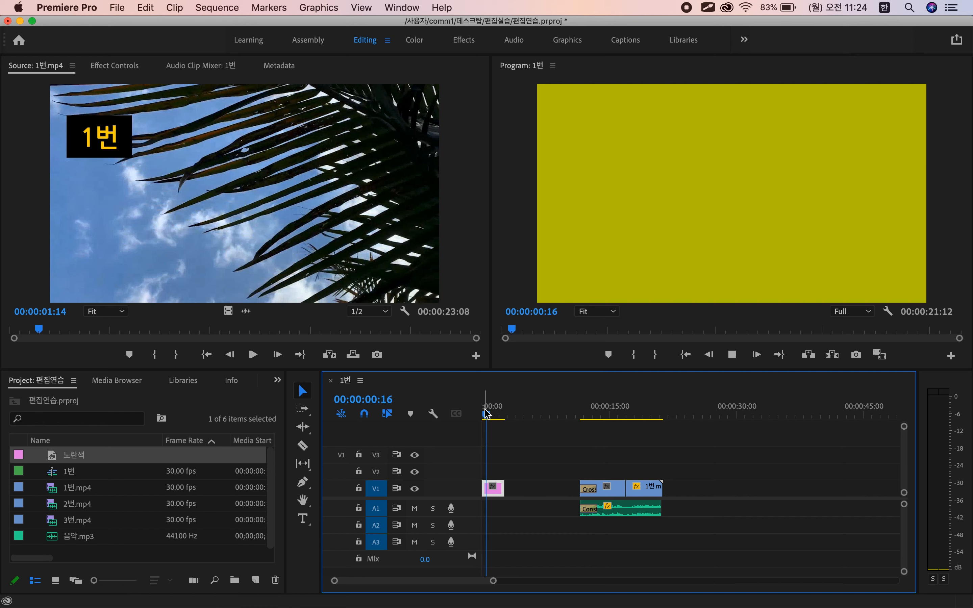
pyautogui.press('space')
# Step: Lengthen the 노란색 clip on V1 to end at 00:00:06:26 and play the sequence up to 00:00:03:18
pyautogui.click(500, 486)
pyautogui.moveTo(500, 487); pyautogui.dragTo(539, 494)
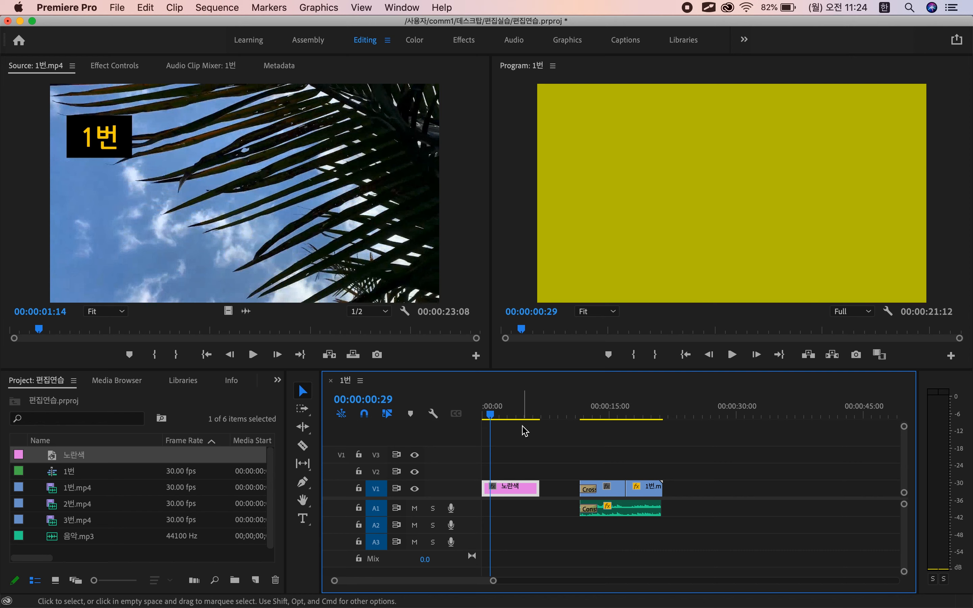
pyautogui.press('space')
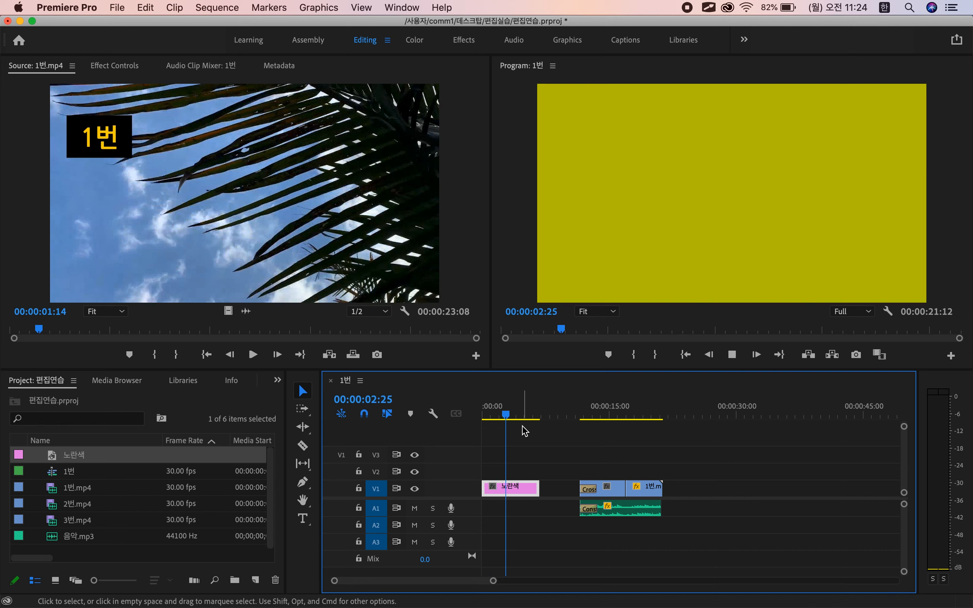
pyautogui.press('space')
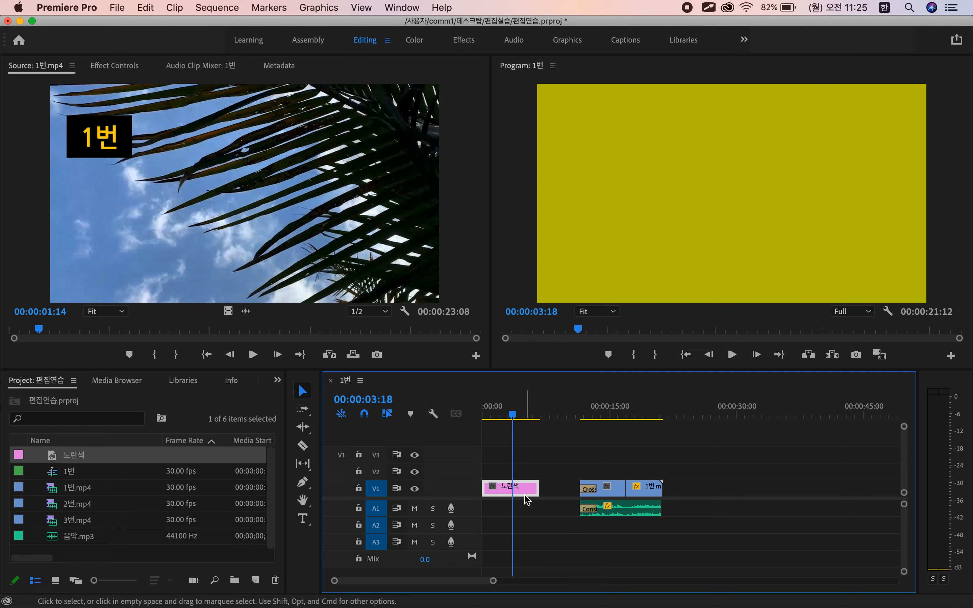
# Step: Cut the 노란색 clip at 00:00:03:18, delete its second part, and close the gap before the 1번.mp4 clips
pyautogui.press('super+k')
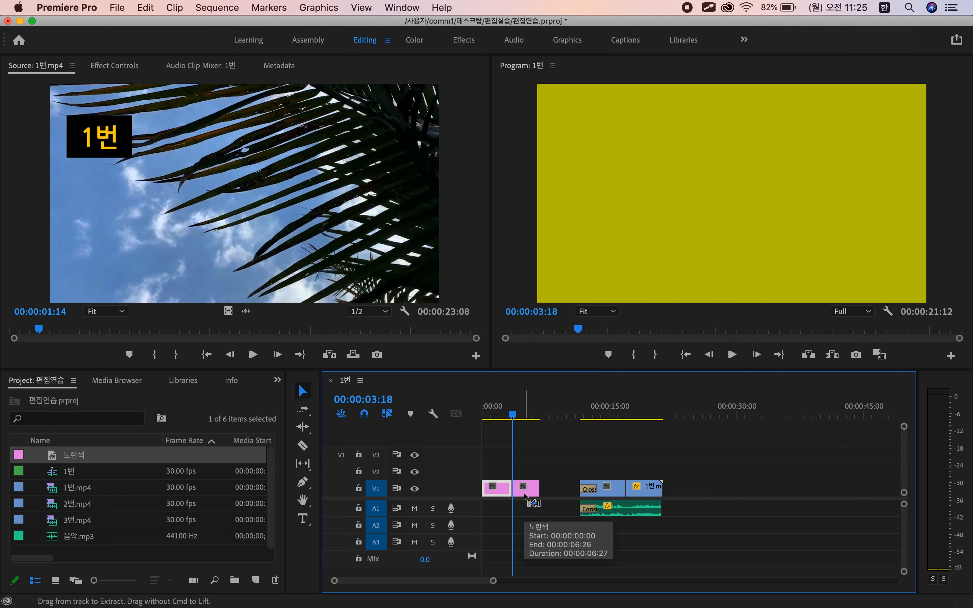
pyautogui.click(530, 492)
pyautogui.press('Delete')
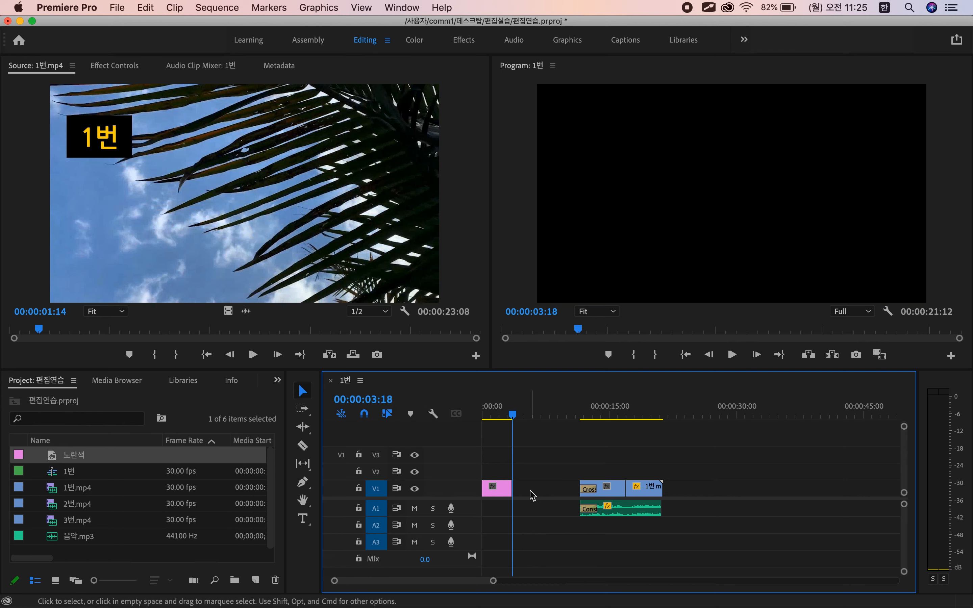
pyautogui.click(531, 492)
pyautogui.press('Delete')
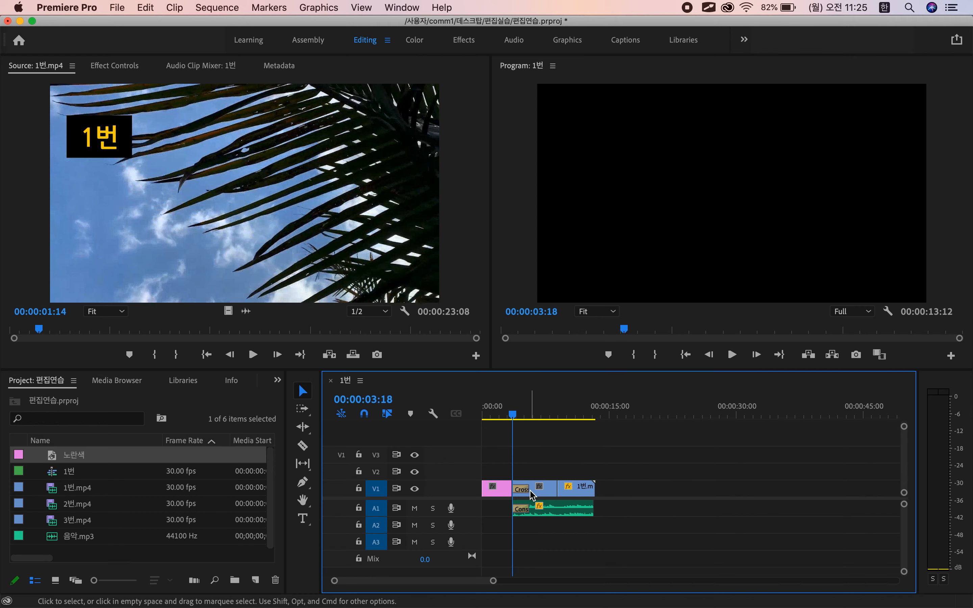
# Step: Play the sequence from the yellow matte at 00:00:00:00 into the first 1번.mp4 clip, stopping at 00:00:06:17
pyautogui.click(479, 414)
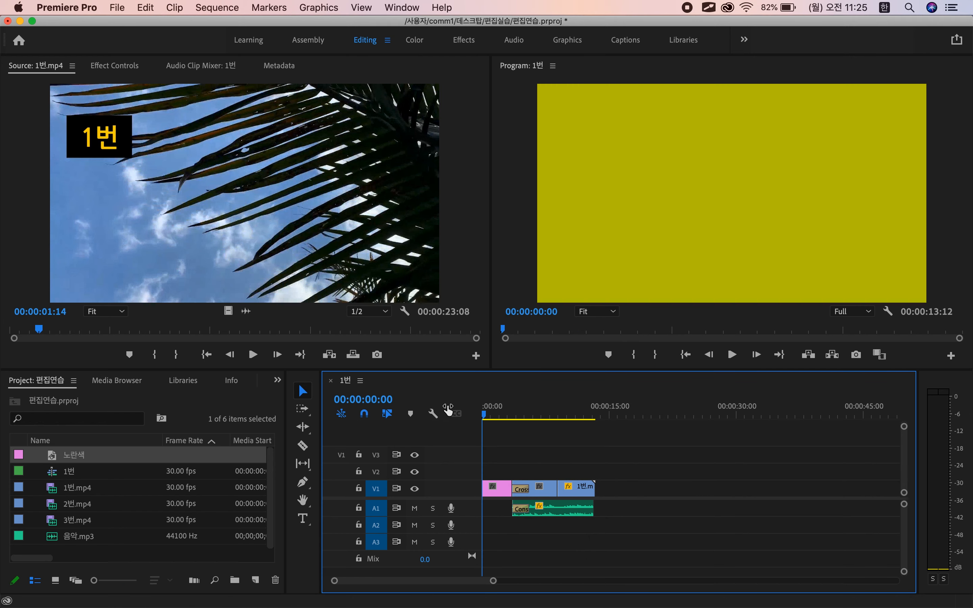
pyautogui.press('space')
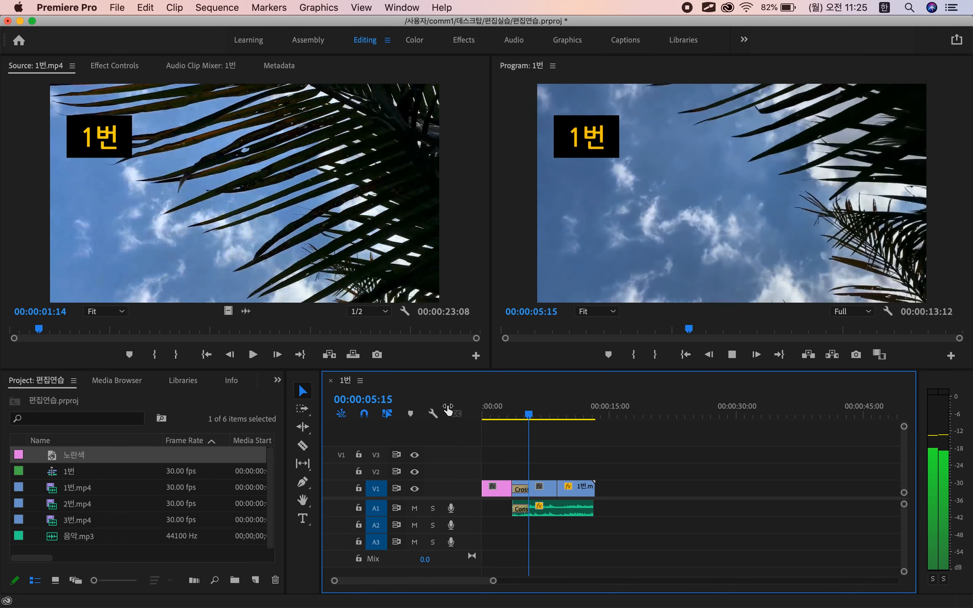
pyautogui.press('space')
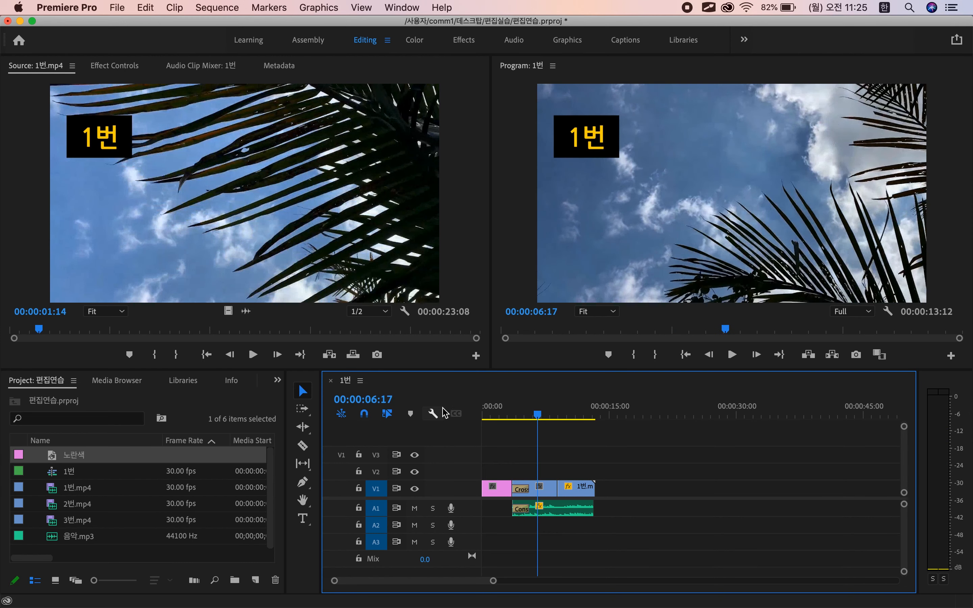
# Step: Add the title text 영상의 제목 with the Type tool in the upper part of the yellow matte frame at 00:00:00:00
pyautogui.click(501, 415)
pyautogui.moveTo(501, 418); pyautogui.dragTo(466, 417)
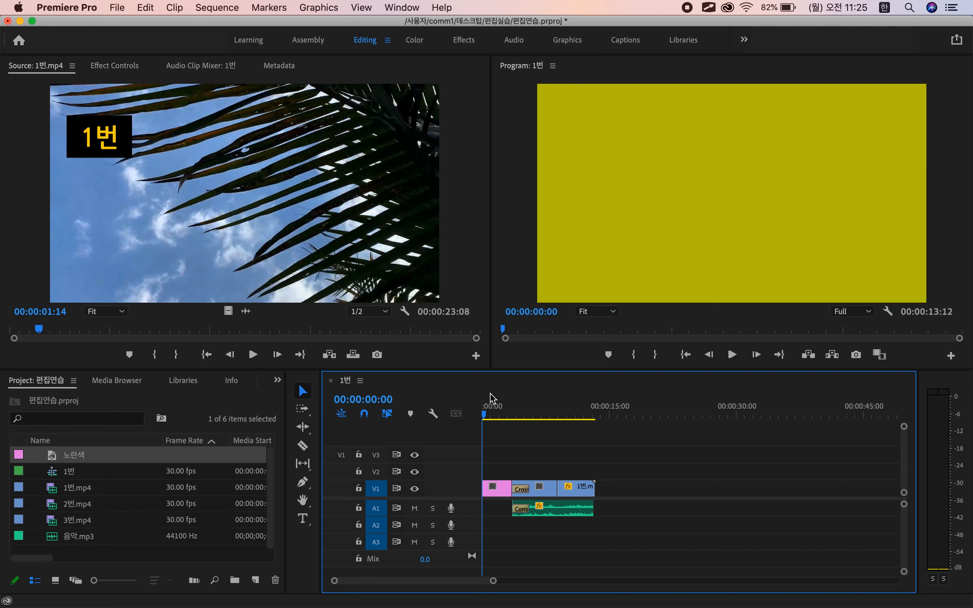
pyautogui.moveTo(484, 419)
pyautogui.mouseDown()
pyautogui.moveTo(501, 419)
pyautogui.moveTo(469, 421)
pyautogui.mouseUp()
pyautogui.click(303, 519)
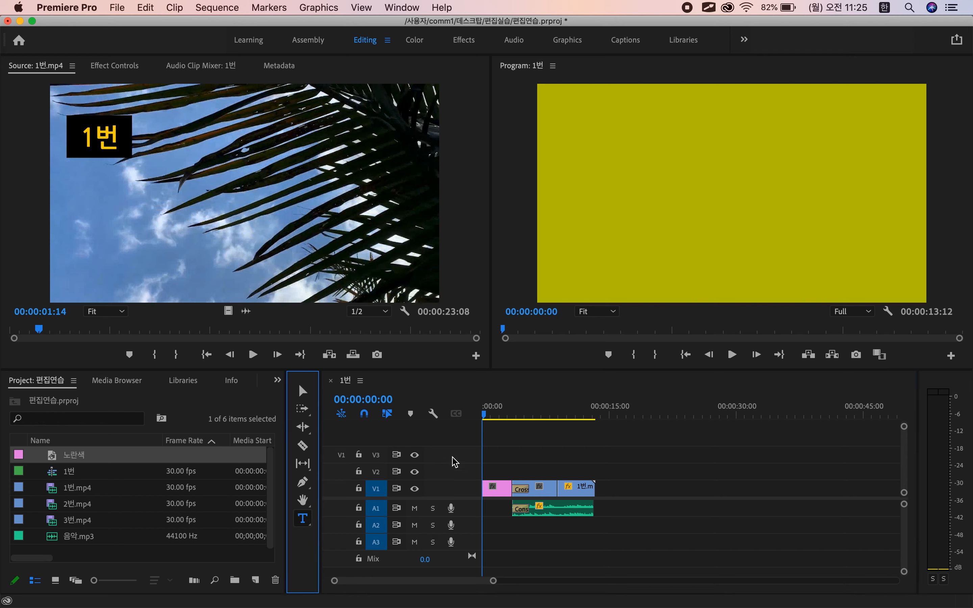
pyautogui.click(612, 134)
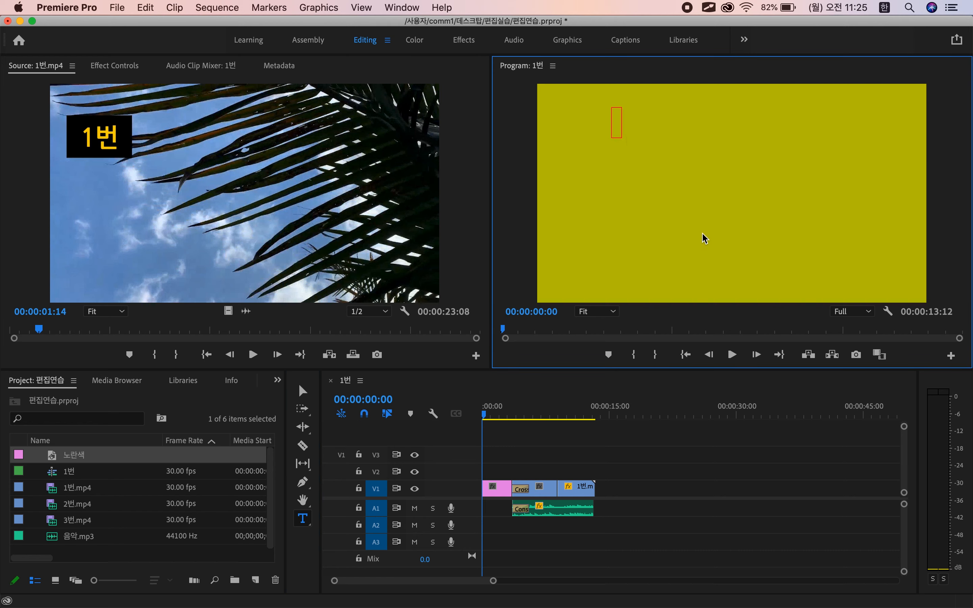
pyautogui.write('영')
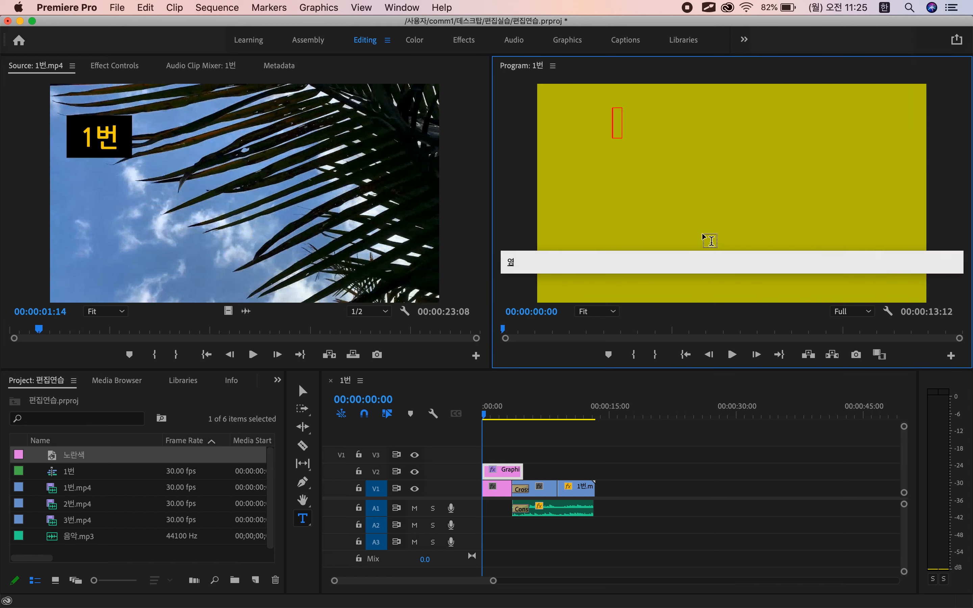
pyautogui.write('상의 제')
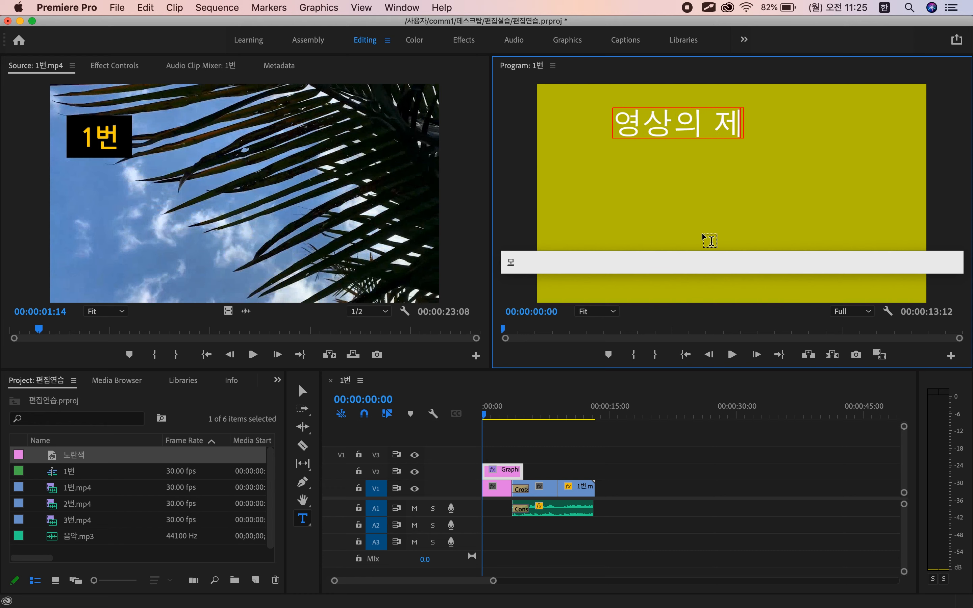
pyautogui.write('목')
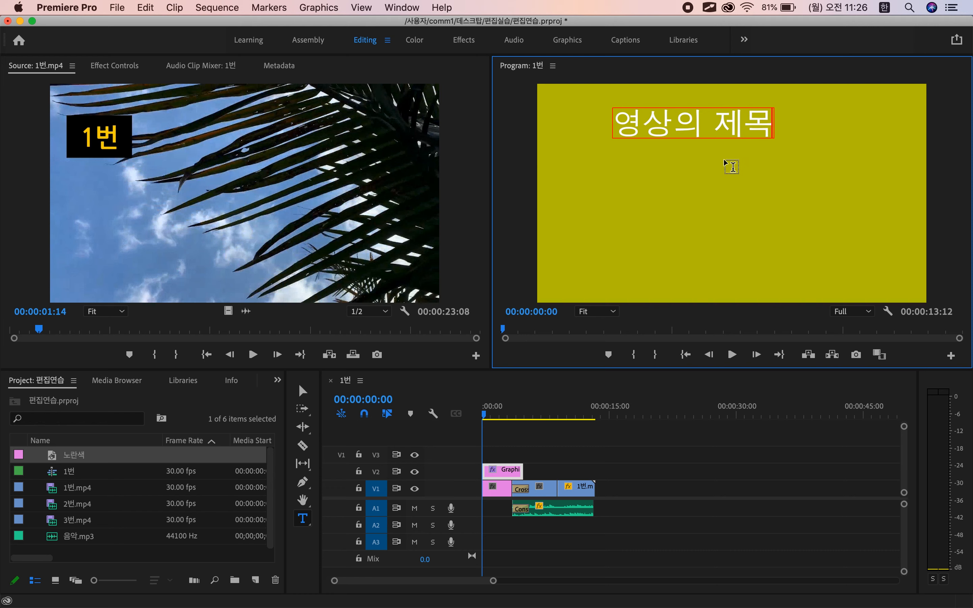
pyautogui.moveTo(700, 123); pyautogui.dragTo(715, 163)
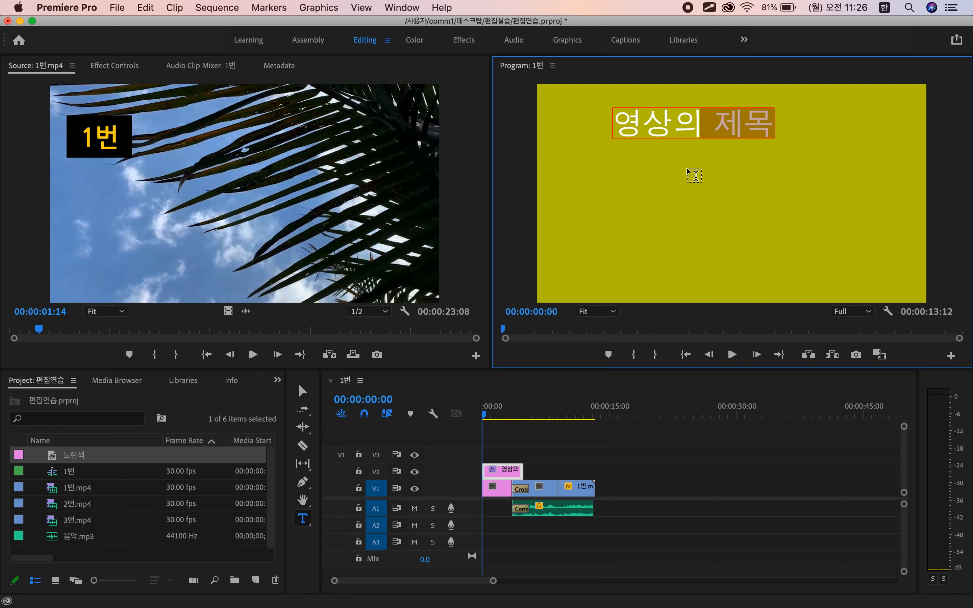
# Step: Place the Type tool's text cursor inside the title and at empty spots in the lower part of the frame
pyautogui.click(657, 126)
pyautogui.click(680, 131)
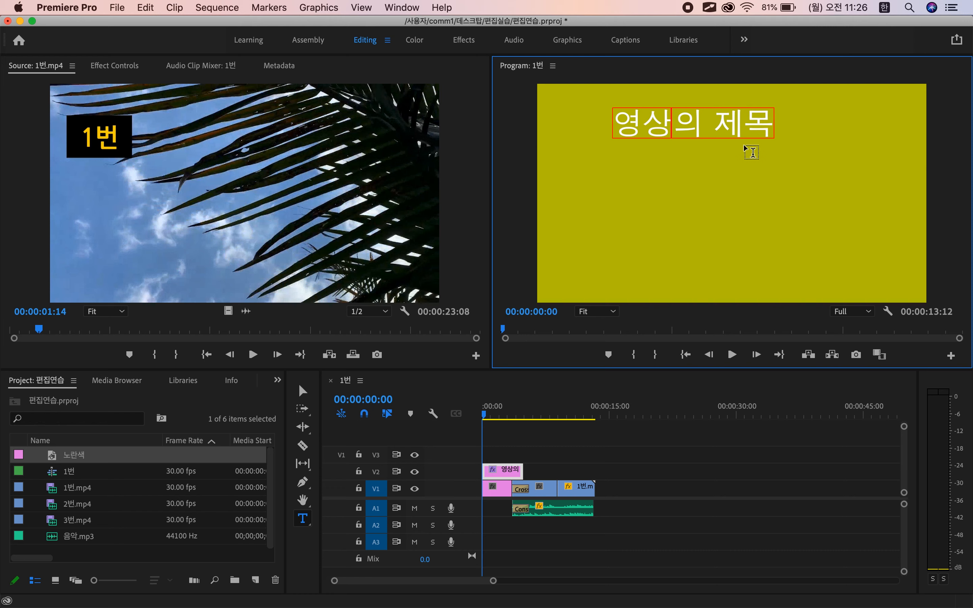
pyautogui.click(610, 205)
pyautogui.click(574, 250)
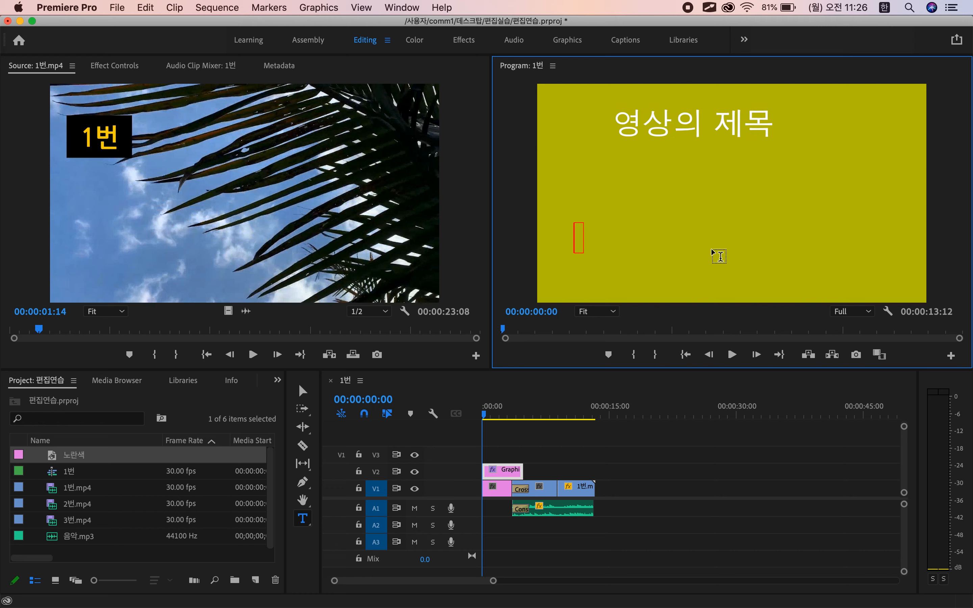
pyautogui.click(711, 249)
# Step: Move the title 영상의 제목 down with the Selection tool, then enlarge it and center it across the yellow frame
pyautogui.click(308, 394)
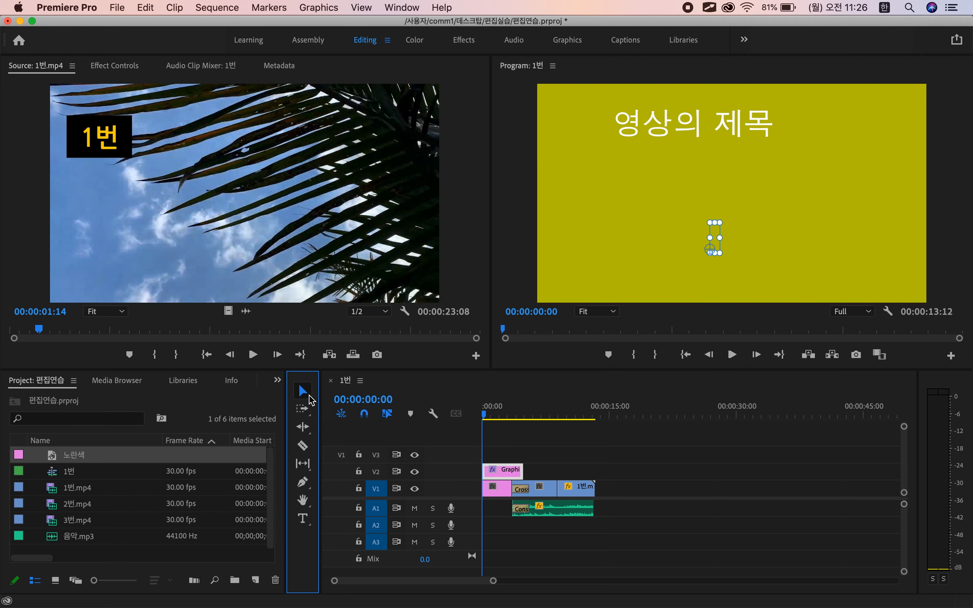
pyautogui.click(753, 125)
pyautogui.moveTo(738, 133); pyautogui.dragTo(723, 165)
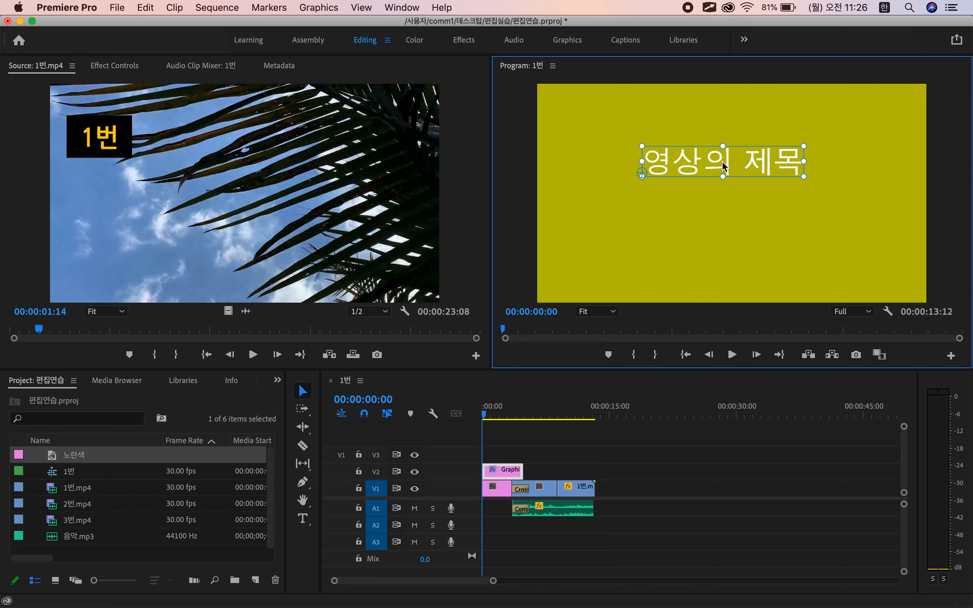
pyautogui.moveTo(806, 179); pyautogui.dragTo(820, 197)
pyautogui.moveTo(821, 154); pyautogui.dragTo(780, 178)
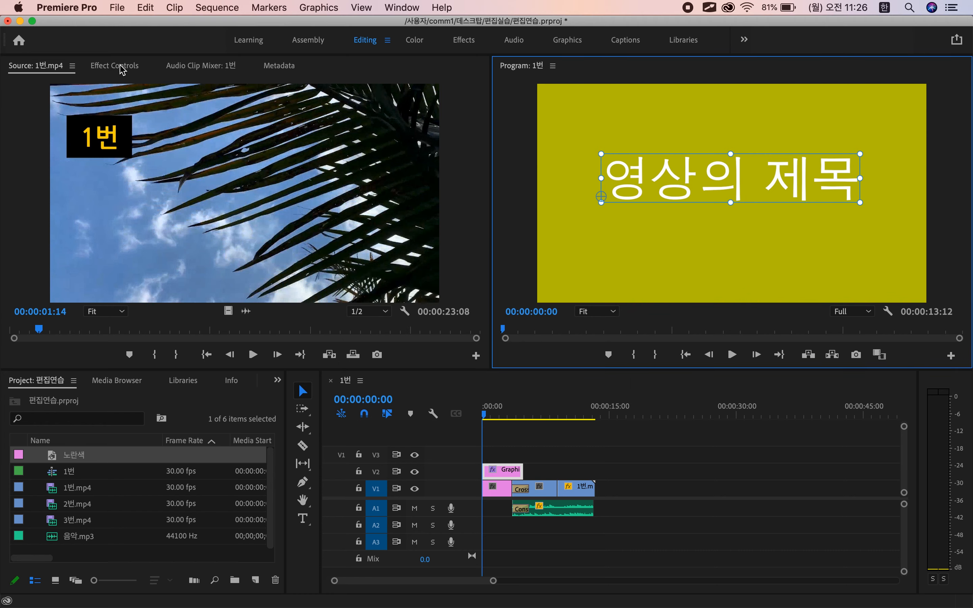
pyautogui.hotkey('alt', 'Tab')
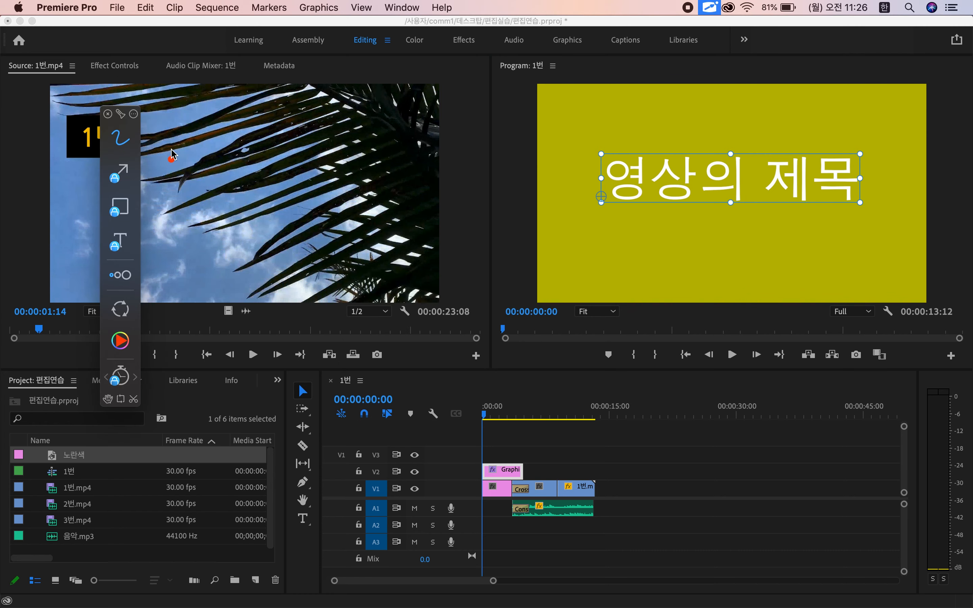
pyautogui.moveTo(117, 86)
pyautogui.mouseDown()
pyautogui.moveTo(80, 90)
pyautogui.moveTo(85, 50)
pyautogui.moveTo(154, 67)
pyautogui.moveTo(137, 99)
pyautogui.mouseUp()
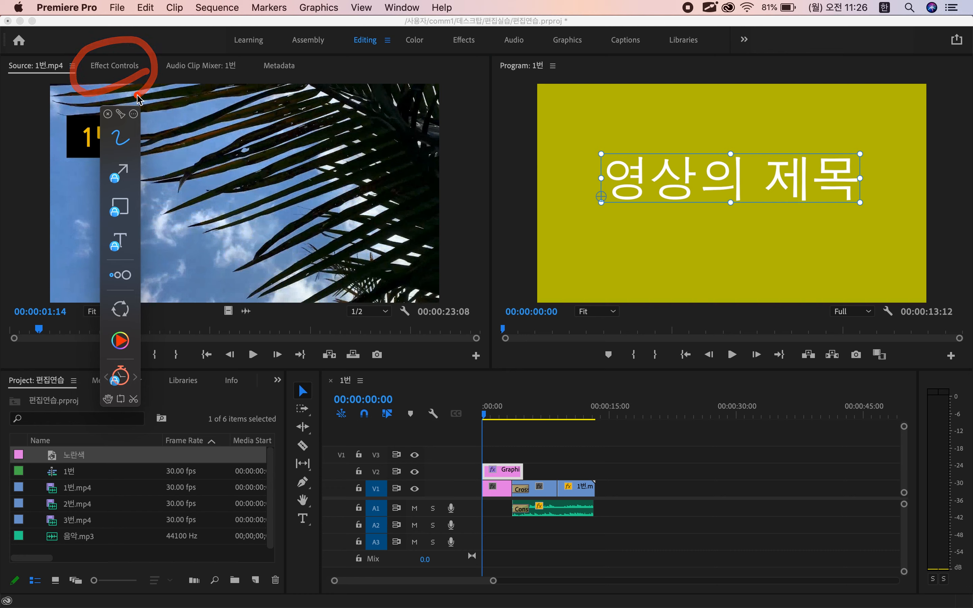
pyautogui.click(111, 115)
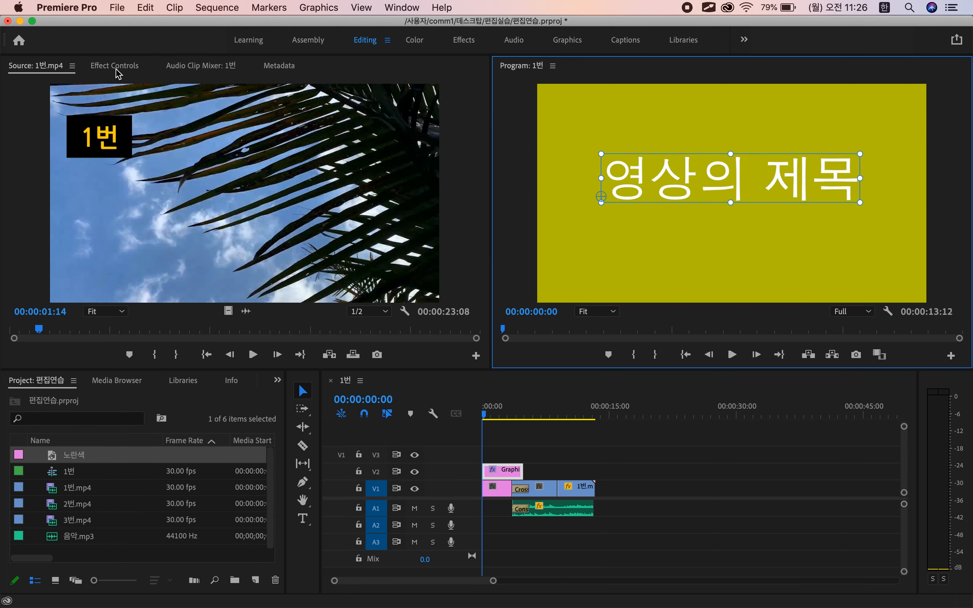
# Step: Show the effect controls of the V2 title graphic and delete its empty Text layer
pyautogui.click(116, 67)
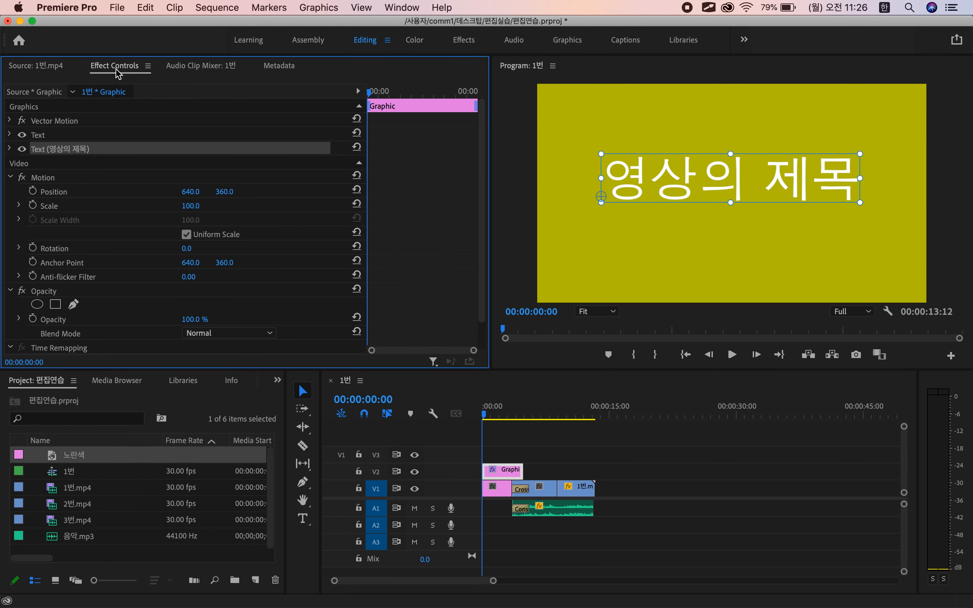
pyautogui.click(502, 475)
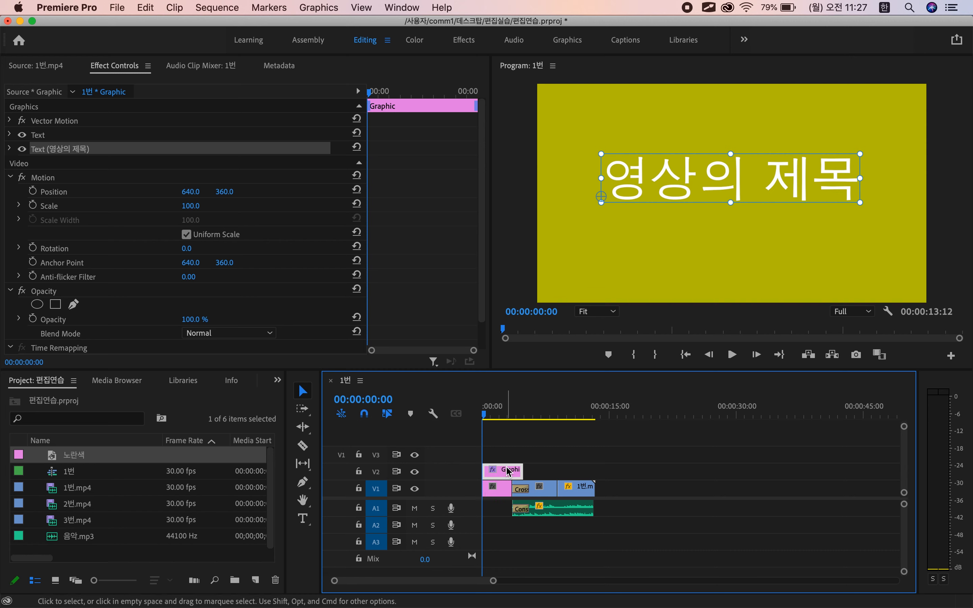
pyautogui.click(116, 68)
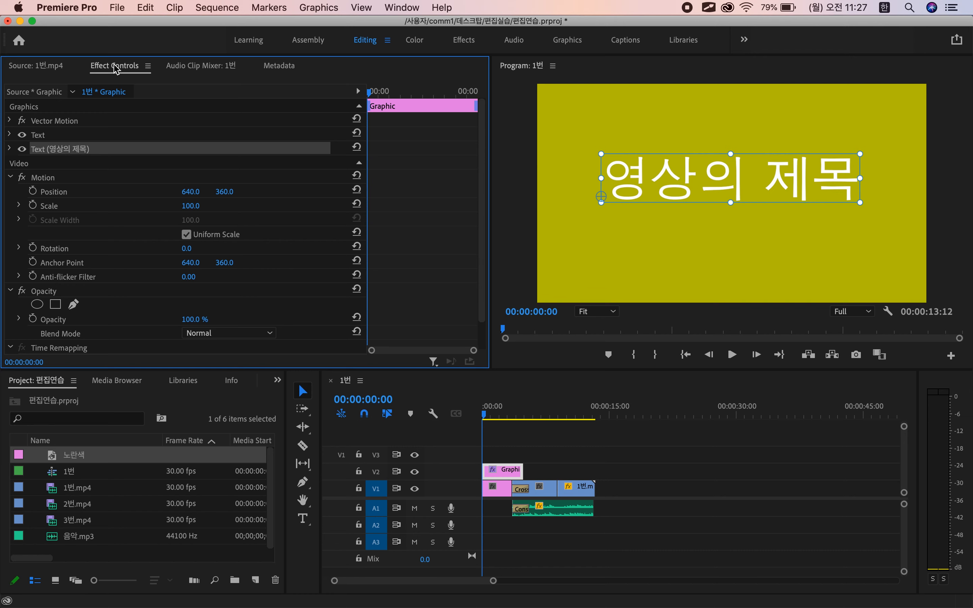
pyautogui.click(55, 137)
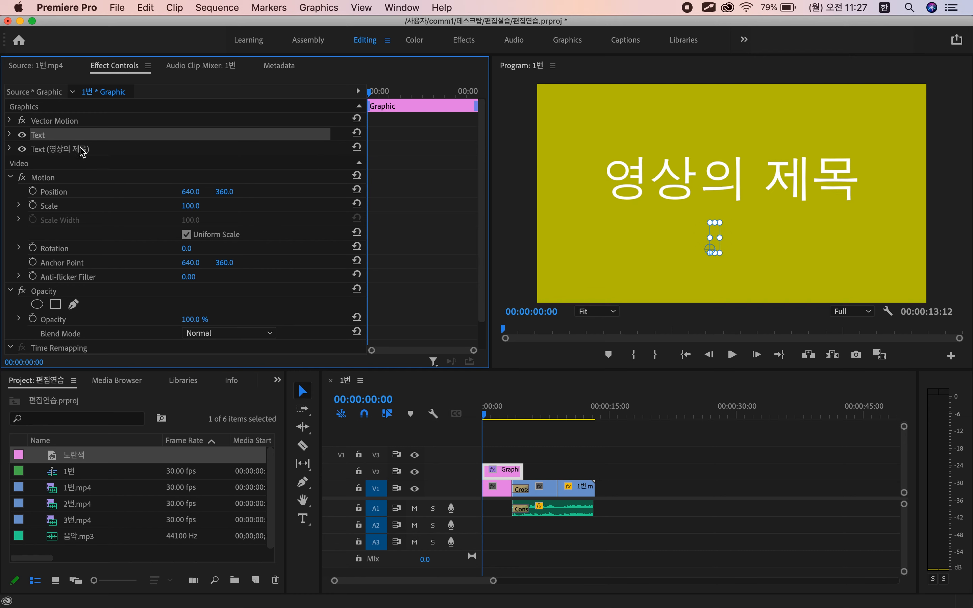
pyautogui.press('Delete')
pyautogui.click(54, 139)
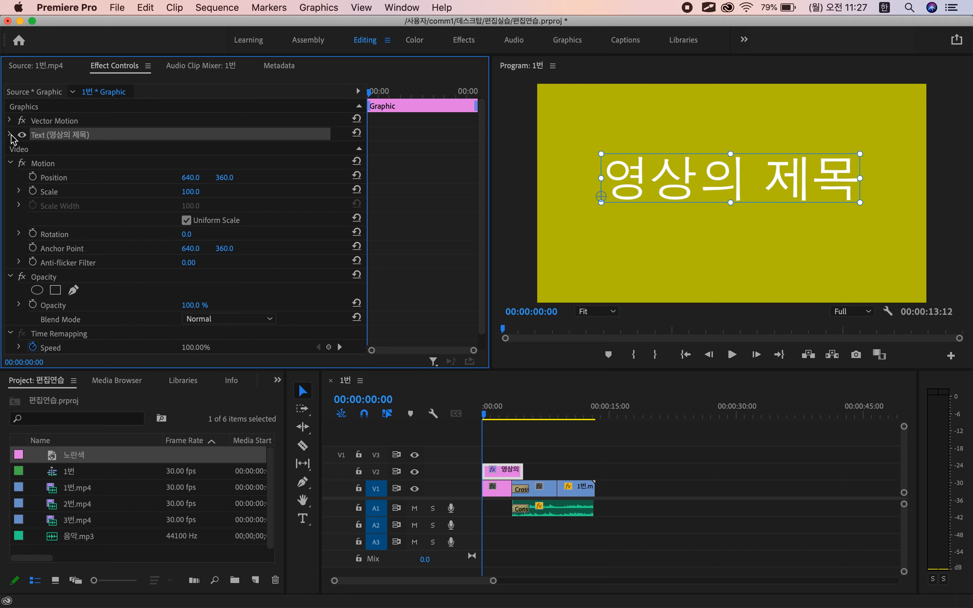
# Step: Expand the Text (영상의 제목) layer to reveal its source text settings
pyautogui.hotkey('alt', 'Tab')
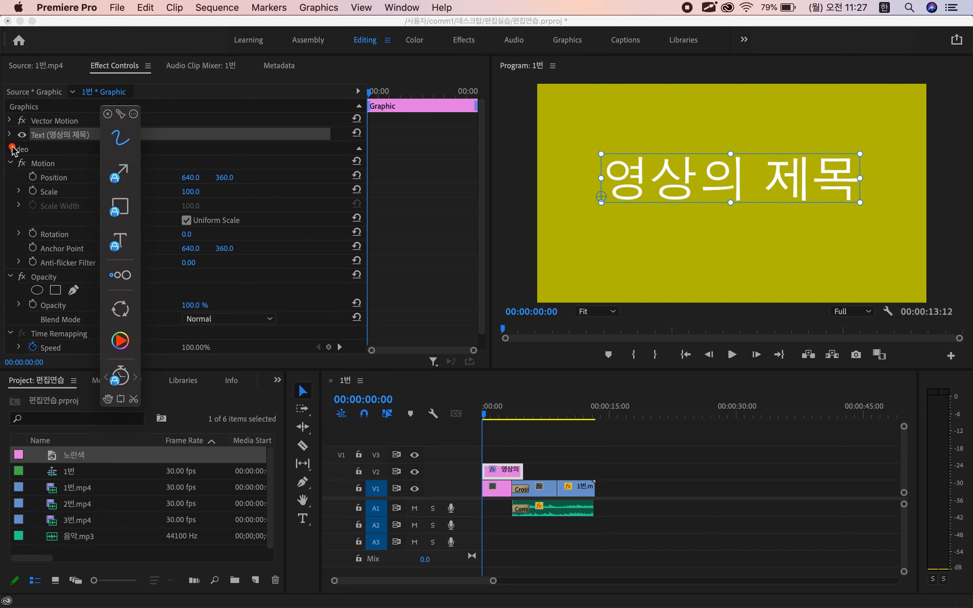
pyautogui.click(10, 136)
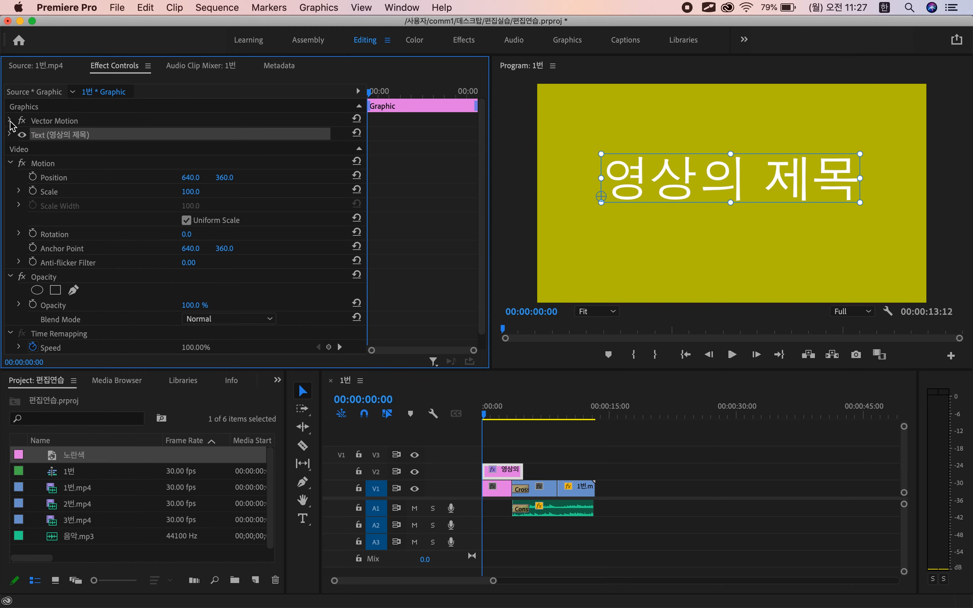
pyautogui.click(10, 134)
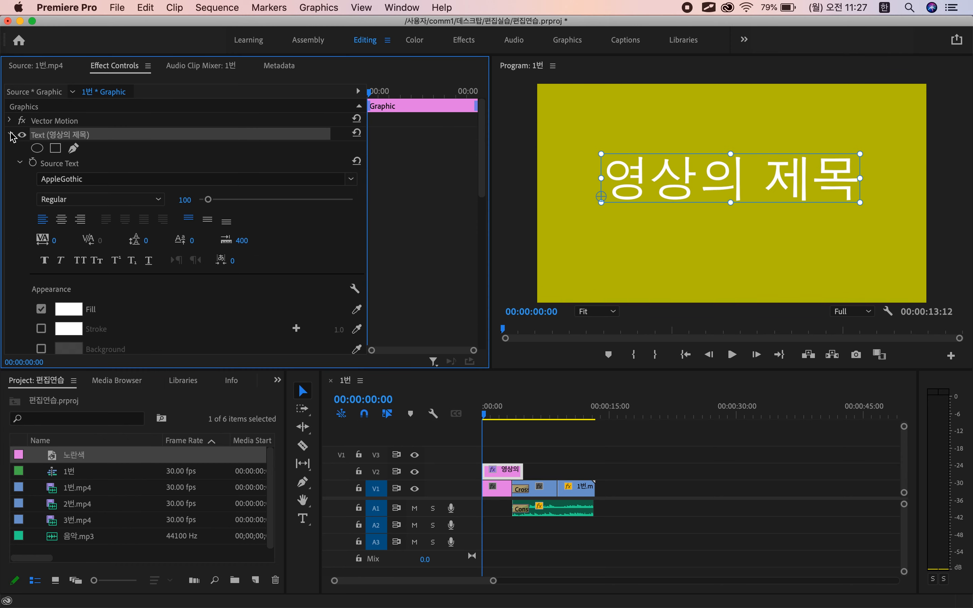
# Step: Try the fonts Arial Unicode MS and THEMoonR on the title text
pyautogui.click(193, 182)
pyautogui.click(246, 246)
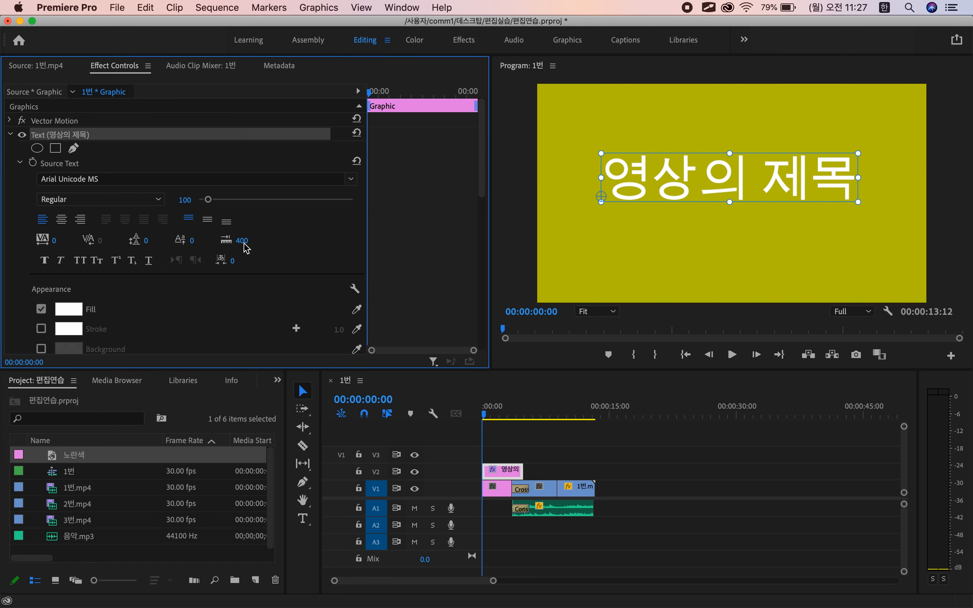
pyautogui.click(300, 180)
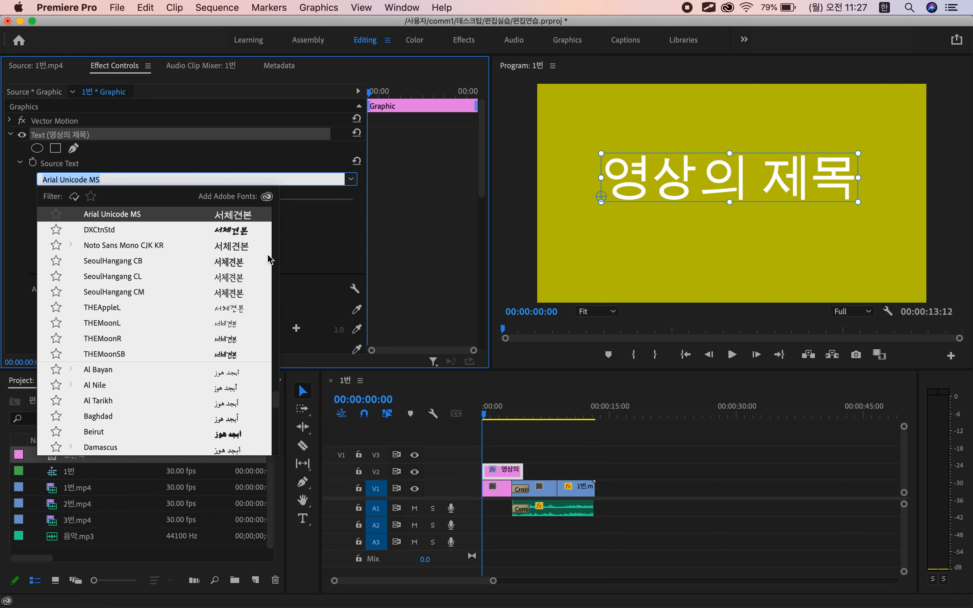
pyautogui.click(225, 341)
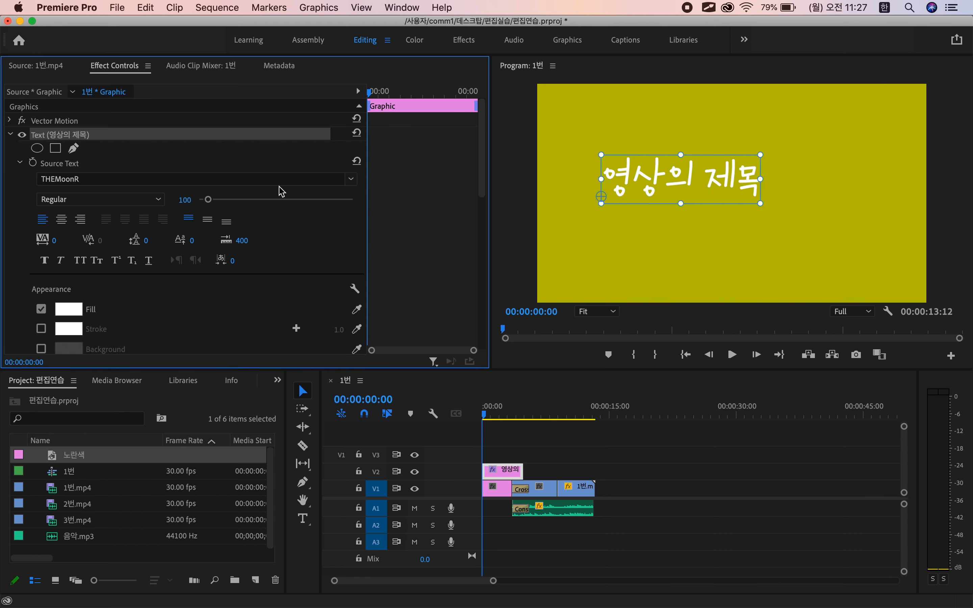
# Step: Browse the font list and set the title's font to Apple SD Gothic Neo
pyautogui.click(290, 178)
pyautogui.scroll(-15, 250, 224)
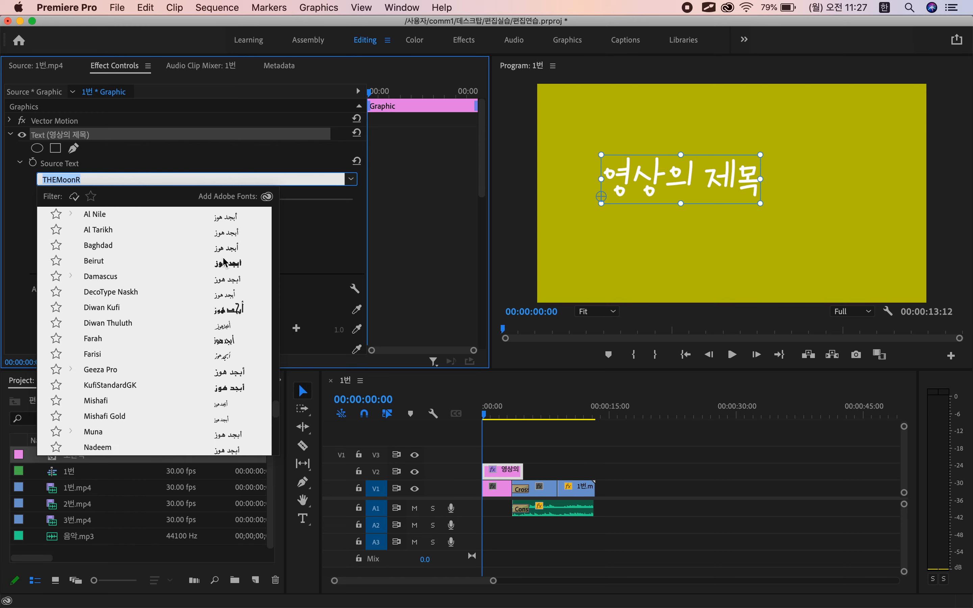
pyautogui.scroll(15, 211, 296)
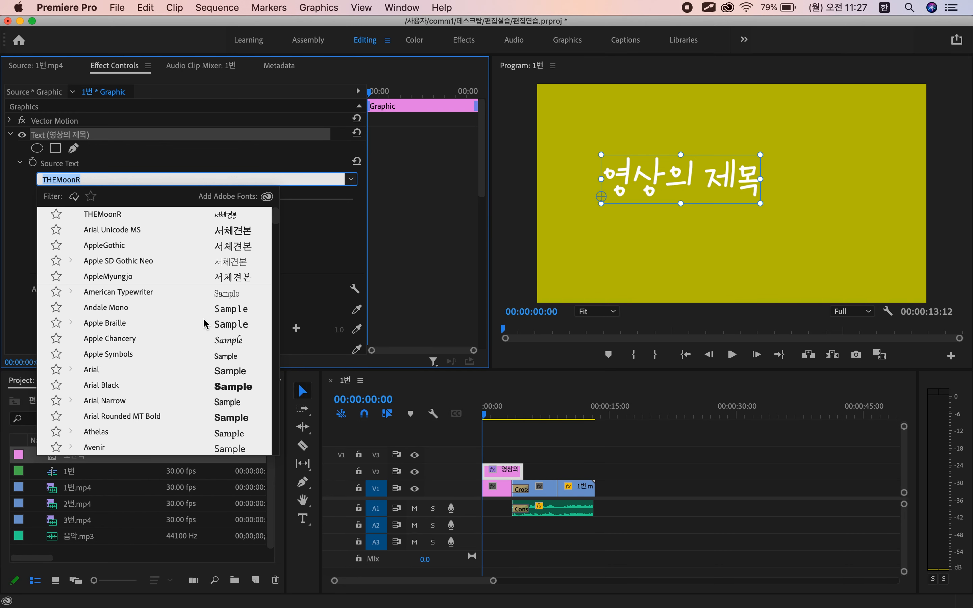
pyautogui.click(240, 265)
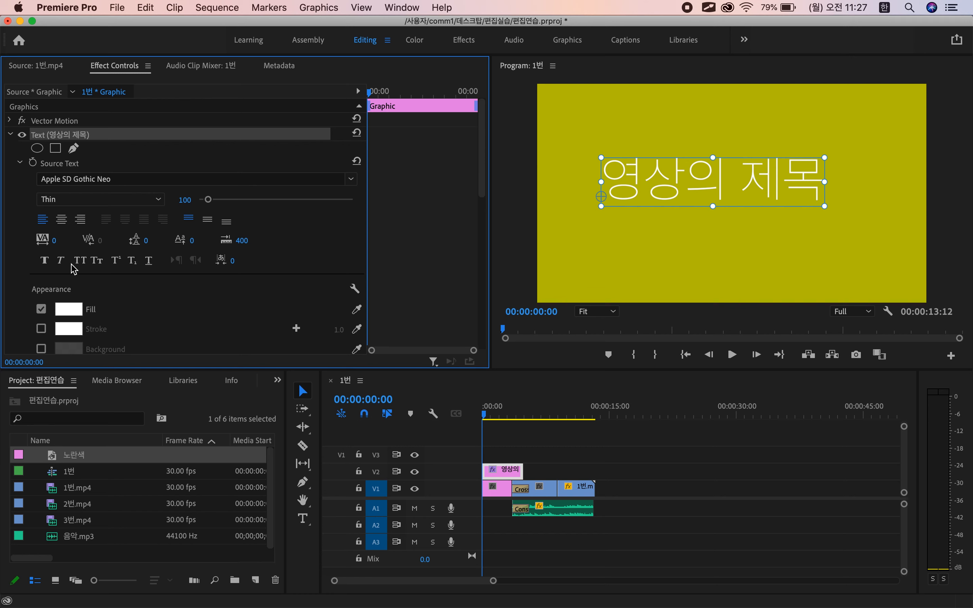
# Step: Try center and right alignment on the title text, then restore left alignment
pyautogui.click(61, 219)
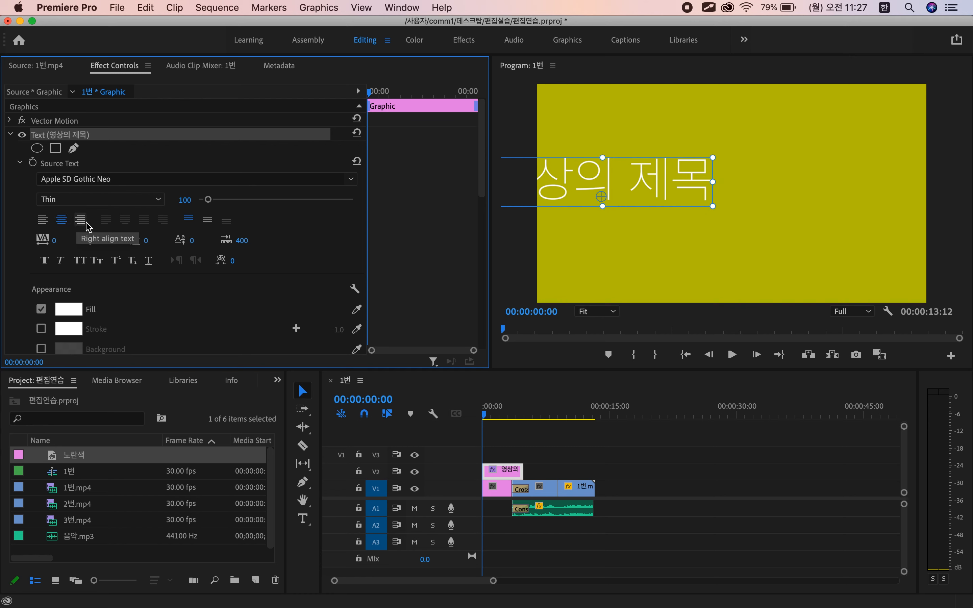
pyautogui.click(81, 220)
pyautogui.click(62, 222)
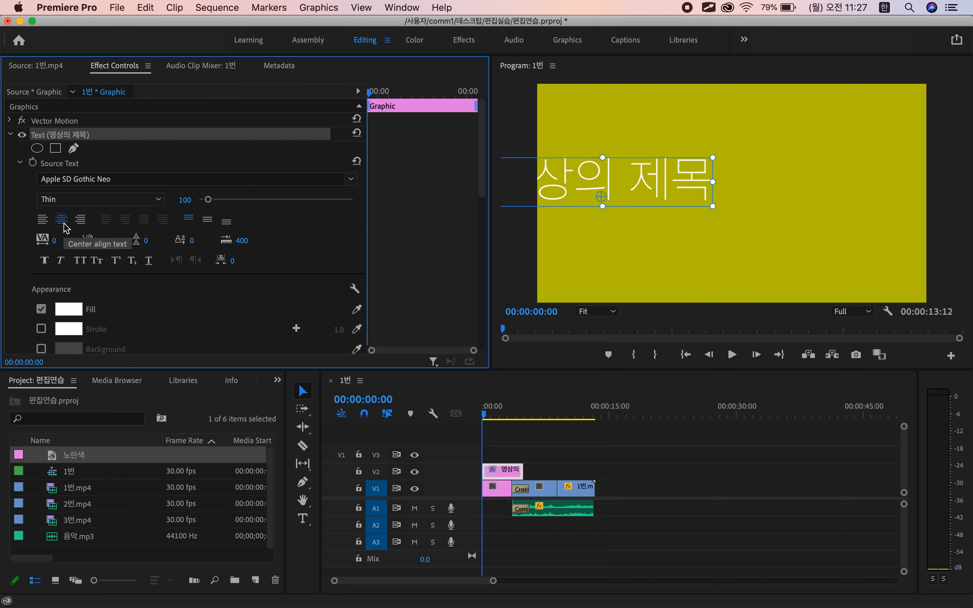
pyautogui.click(42, 221)
# Step: Set the title's font size to 85 and apply Faux Bold and Faux Italic
pyautogui.moveTo(214, 203)
pyautogui.mouseDown()
pyautogui.moveTo(239, 204)
pyautogui.moveTo(191, 200)
pyautogui.moveTo(207, 207)
pyautogui.mouseUp()
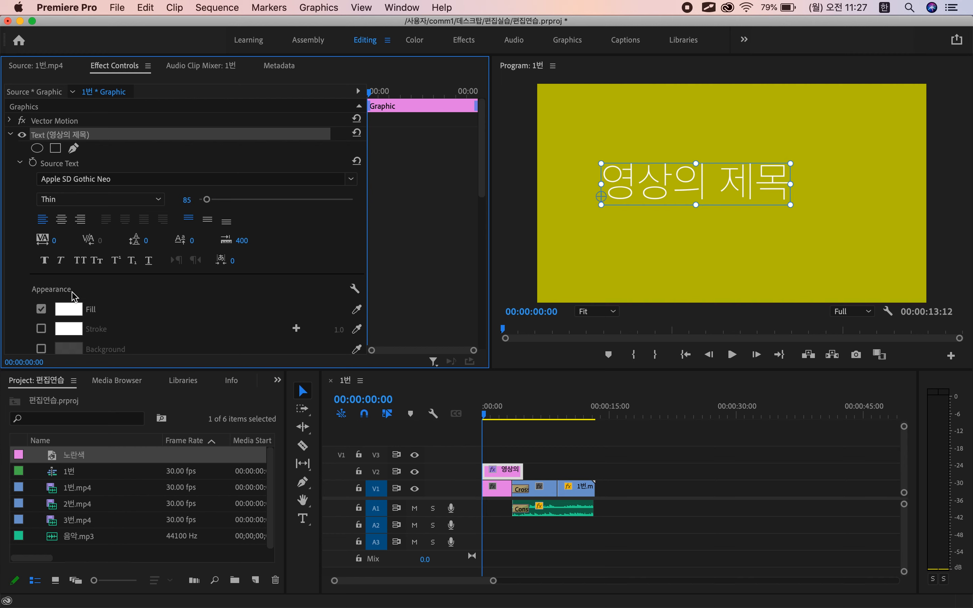
pyautogui.scroll(-3, 99, 314)
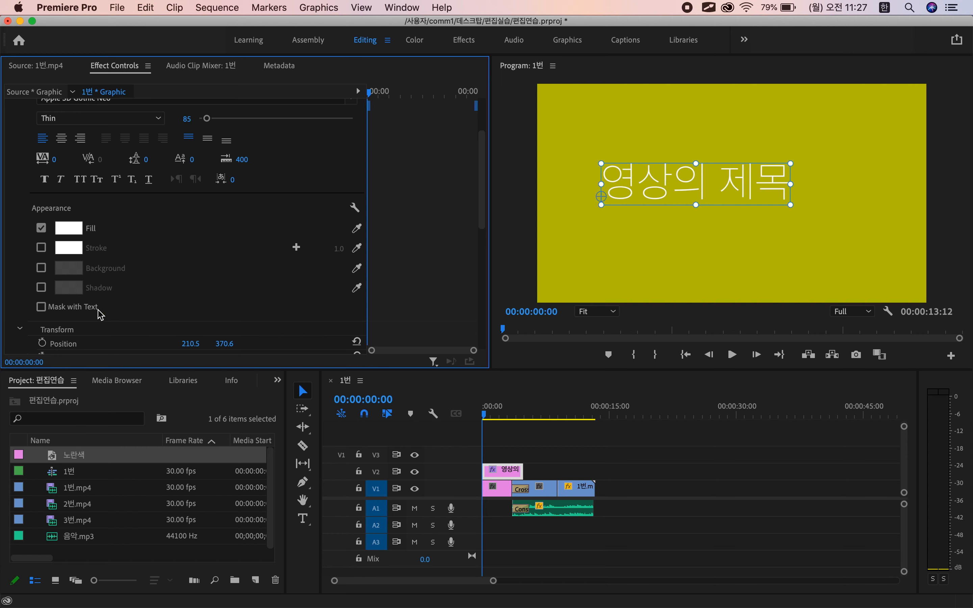
pyautogui.click(44, 180)
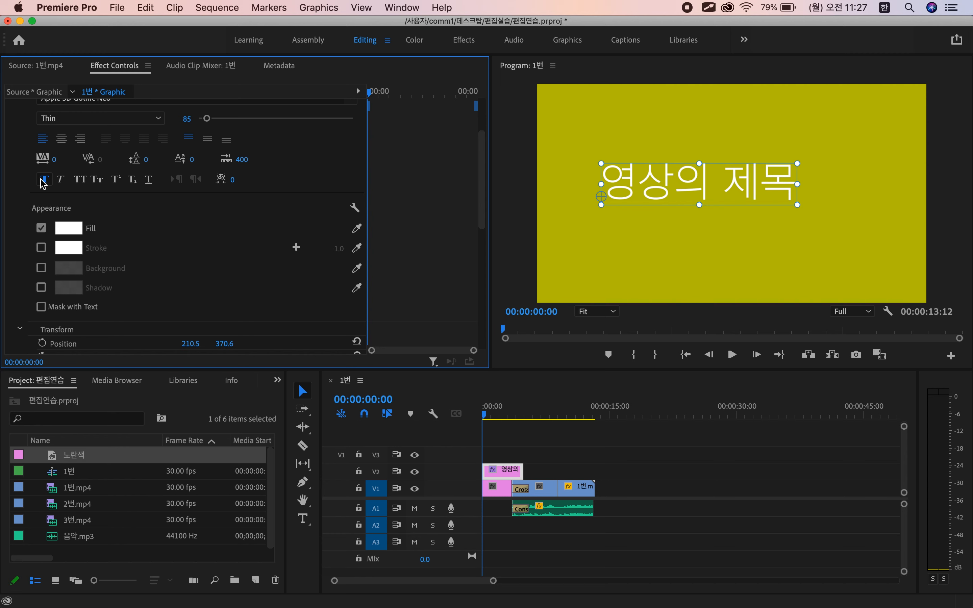
pyautogui.click(63, 182)
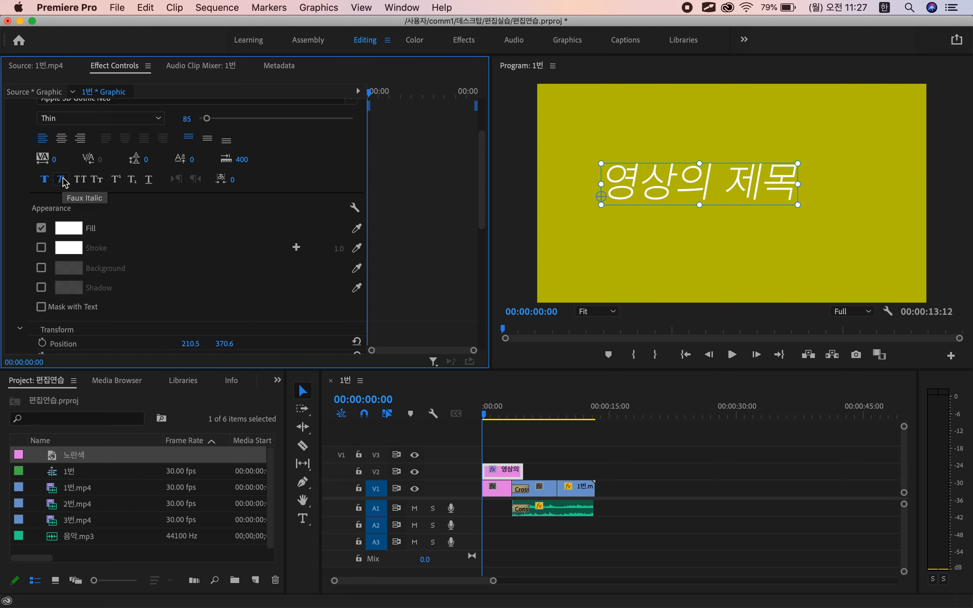
# Step: Set the title's fill color to a bright bluish green
pyautogui.click(79, 234)
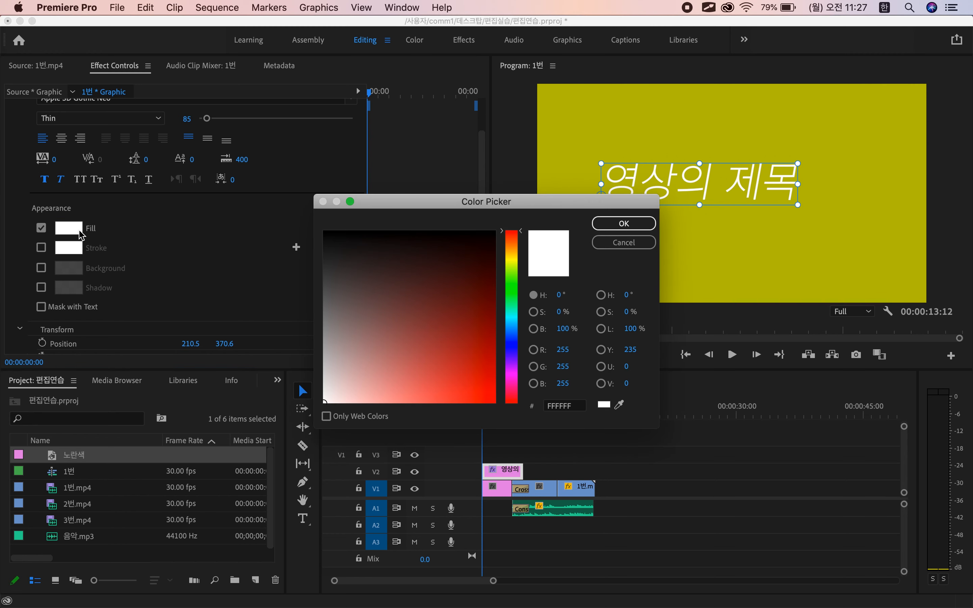
pyautogui.click(443, 362)
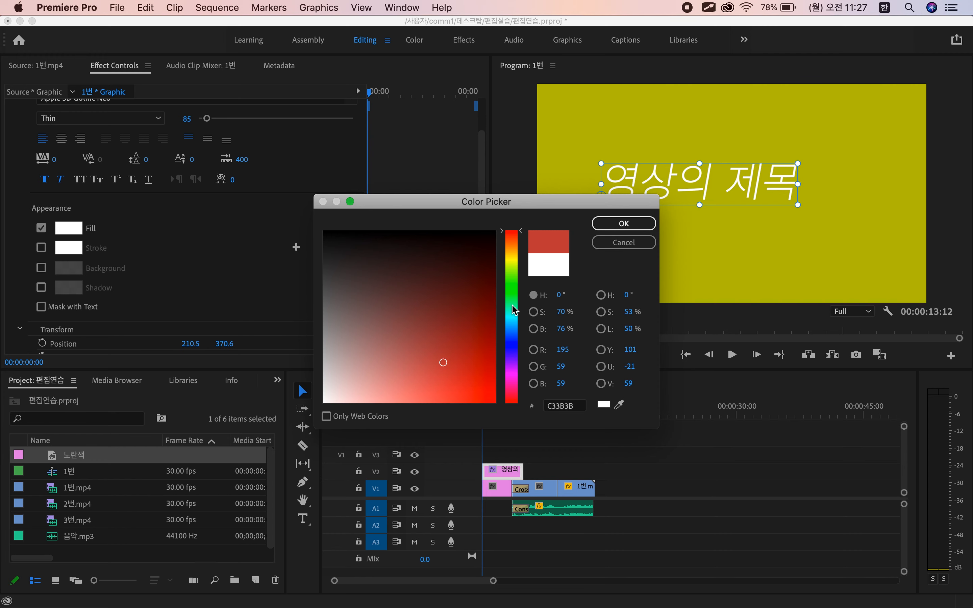
pyautogui.click(514, 307)
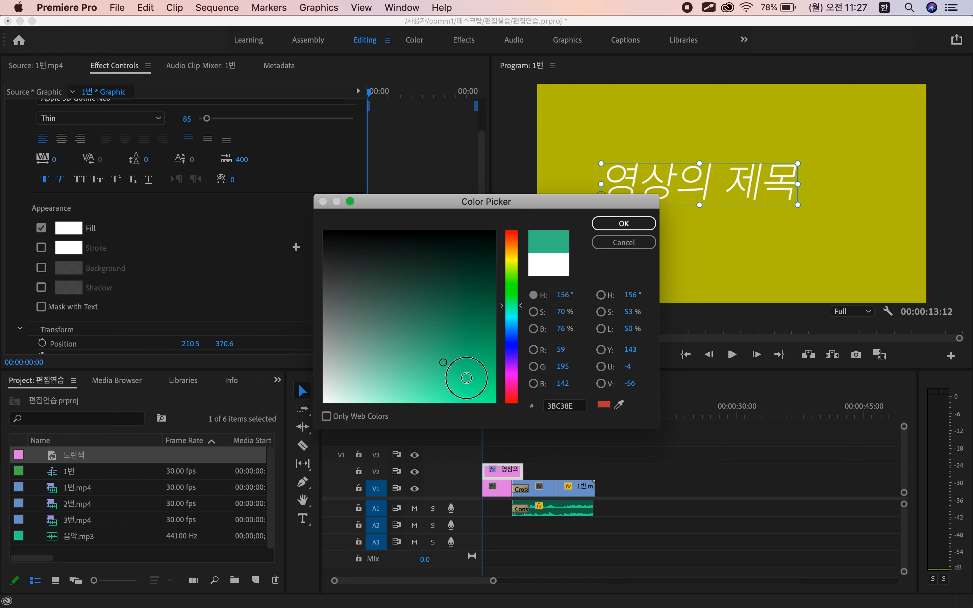
pyautogui.click(597, 221)
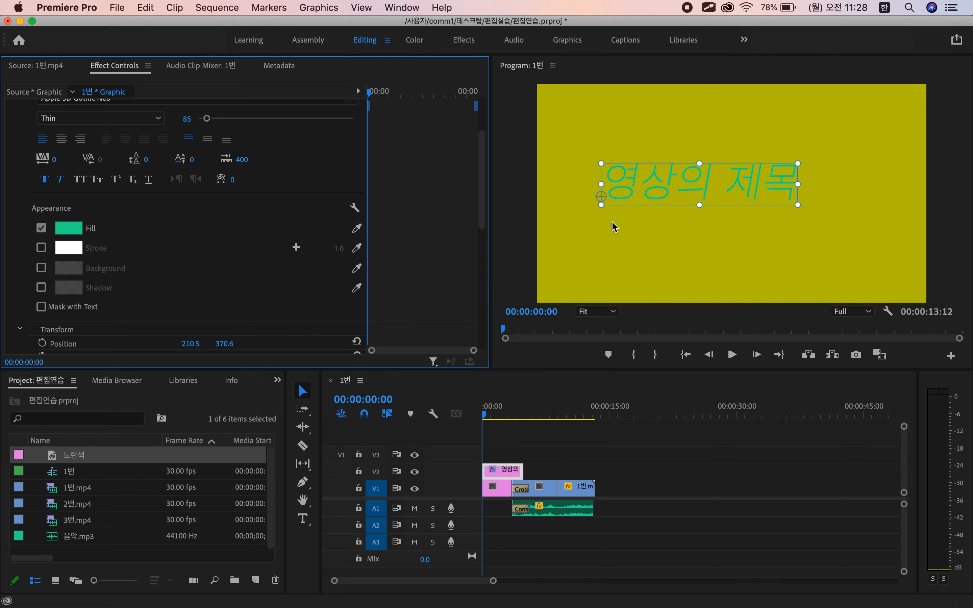
# Step: Add a bright red stroke to the title text and set its width to 13
pyautogui.click(41, 250)
pyautogui.click(66, 253)
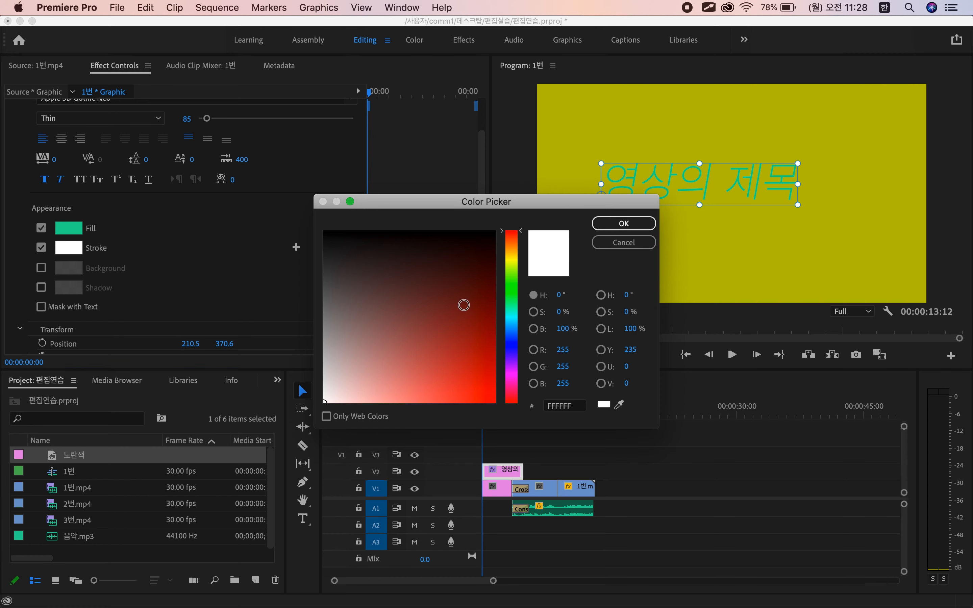
pyautogui.click(483, 381)
pyautogui.click(624, 224)
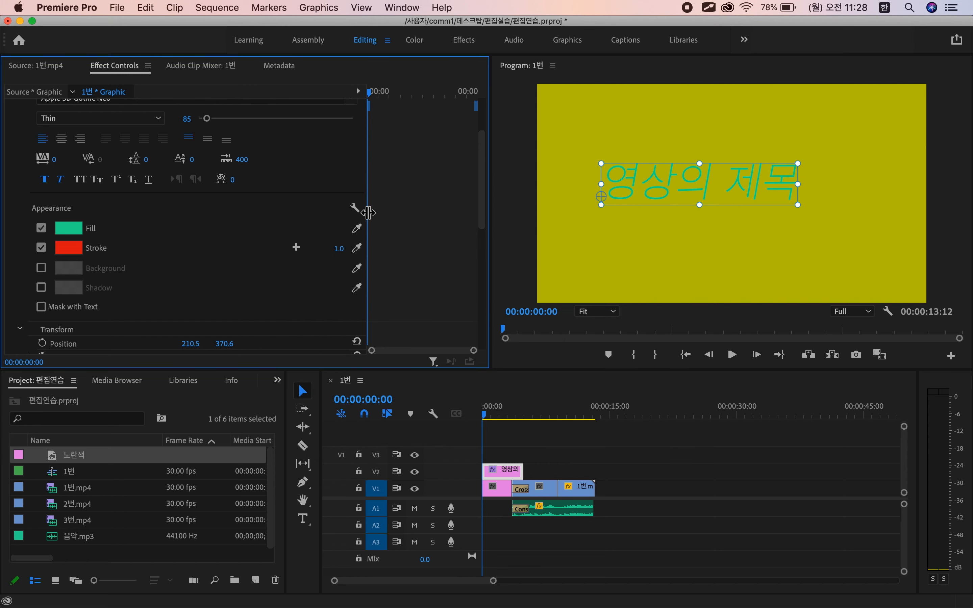
pyautogui.moveTo(337, 249)
pyautogui.mouseDown()
pyautogui.moveTo(354, 249)
pyautogui.moveTo(324, 247)
pyautogui.mouseUp()
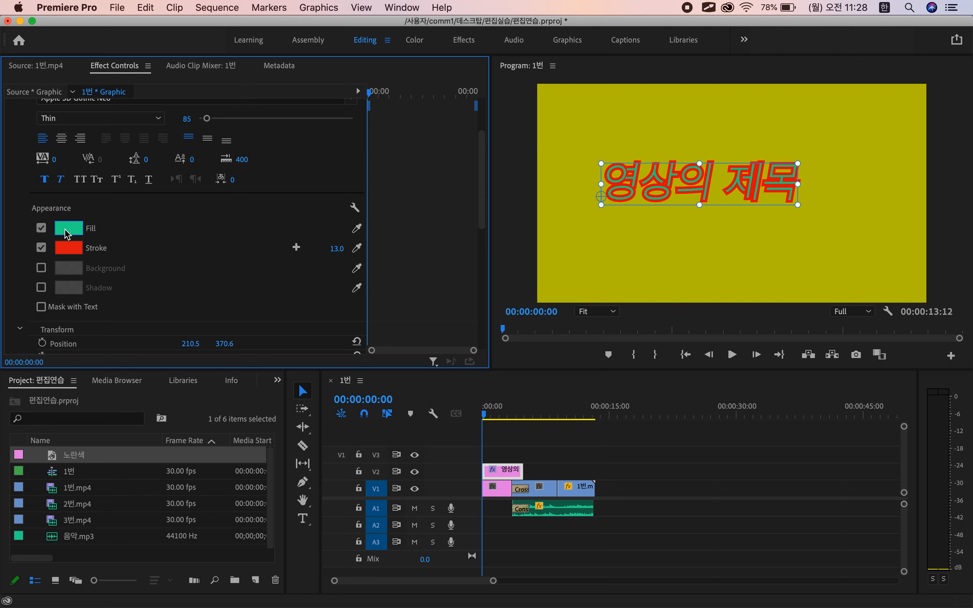
# Step: Recolor the title's stroke to light pink and its fill to vivid blue (3C00FF)
pyautogui.click(76, 257)
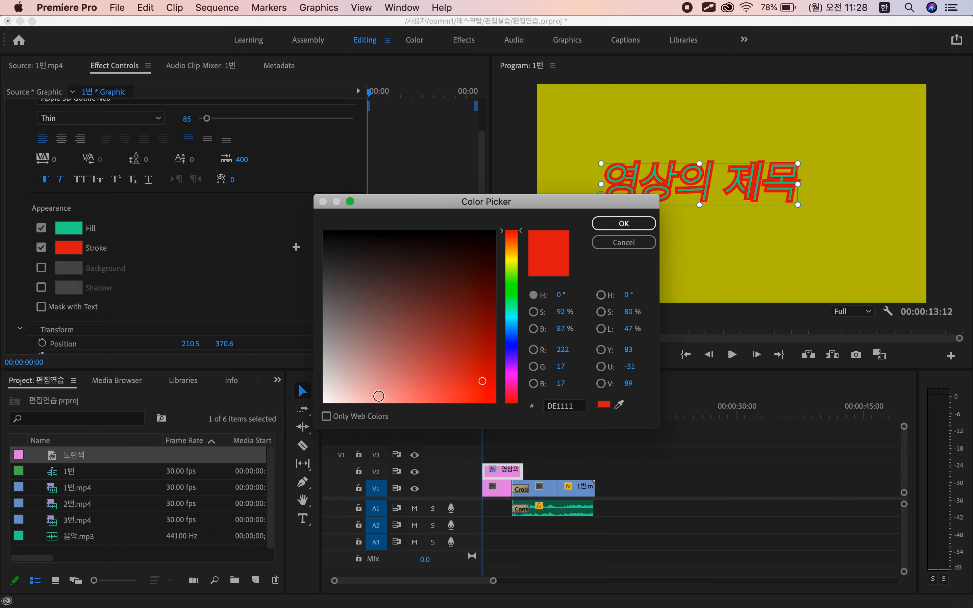
pyautogui.click(381, 398)
pyautogui.click(624, 223)
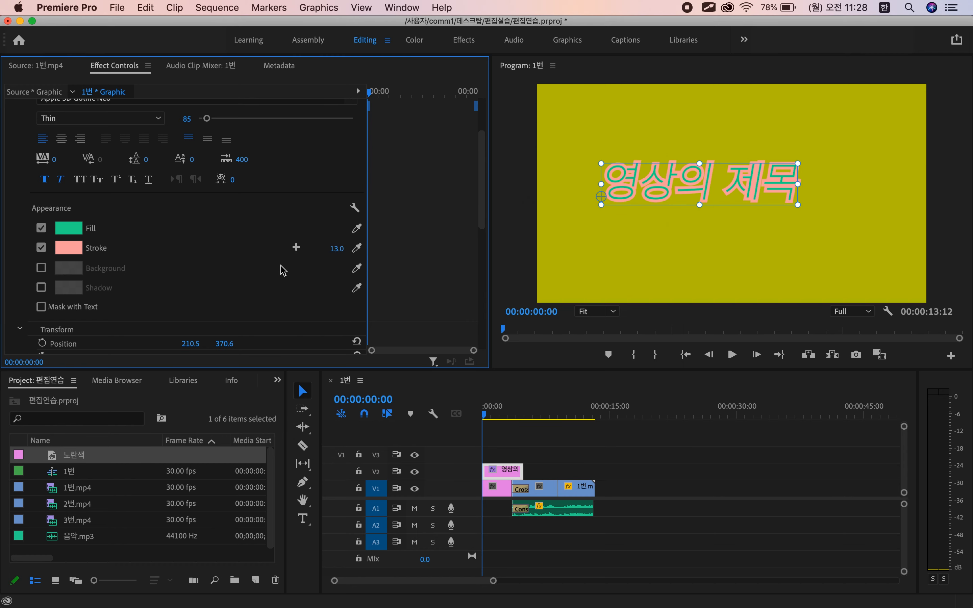
pyautogui.click(69, 227)
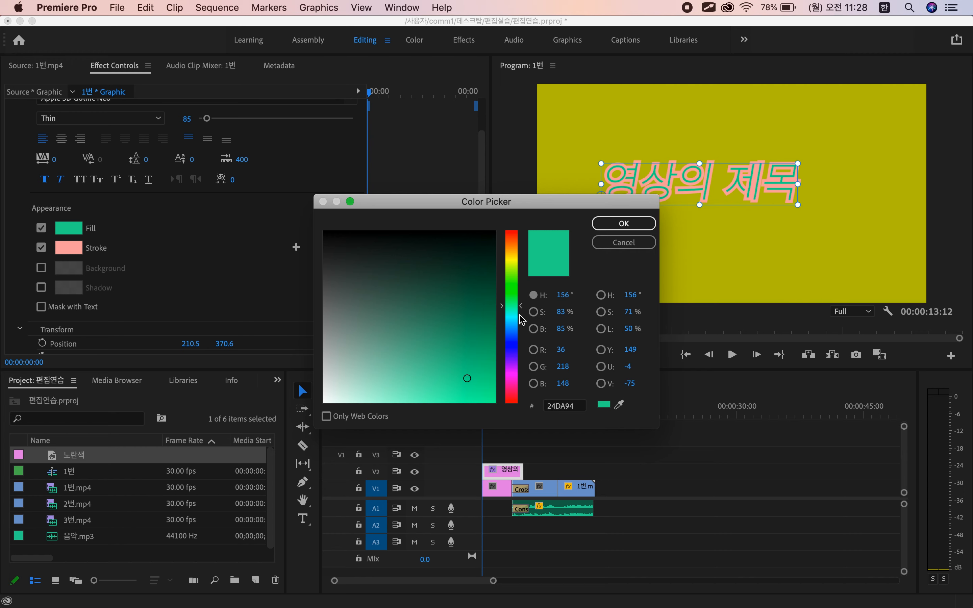
pyautogui.click(515, 352)
pyautogui.click(495, 403)
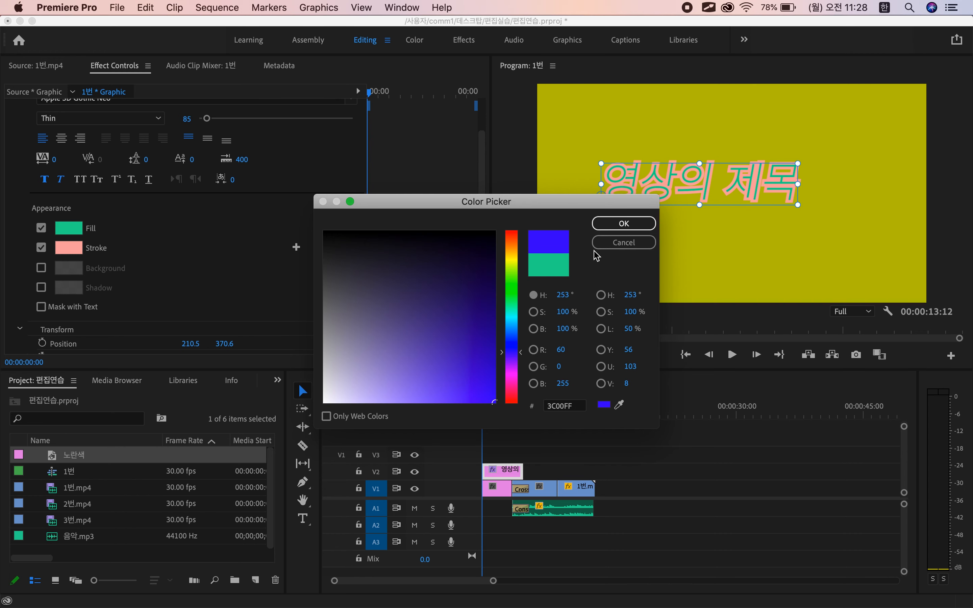
pyautogui.click(629, 225)
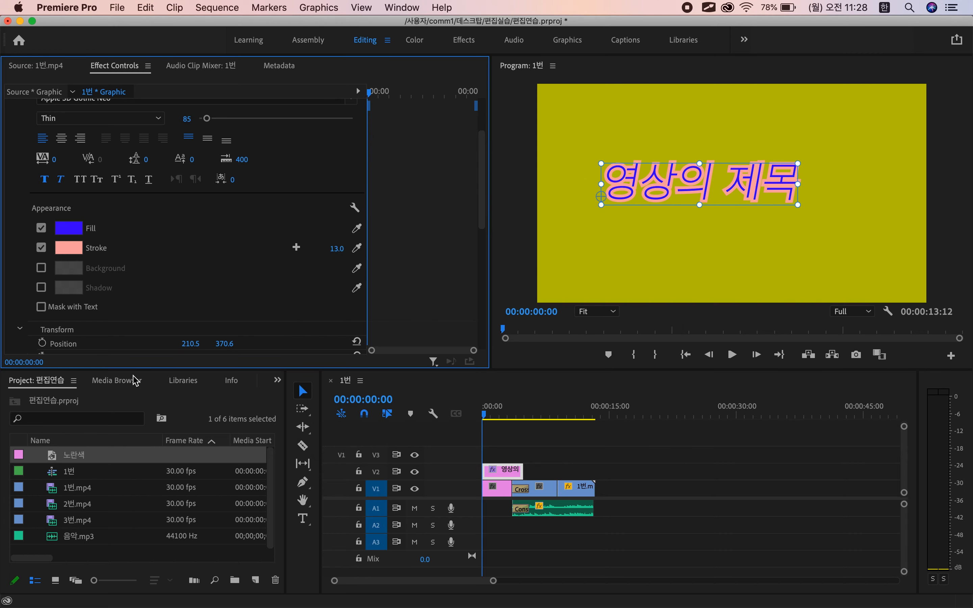
# Step: Trim the title clip's end to match the end of the yellow matte and play the opening
pyautogui.moveTo(503, 406); pyautogui.dragTo(473, 408)
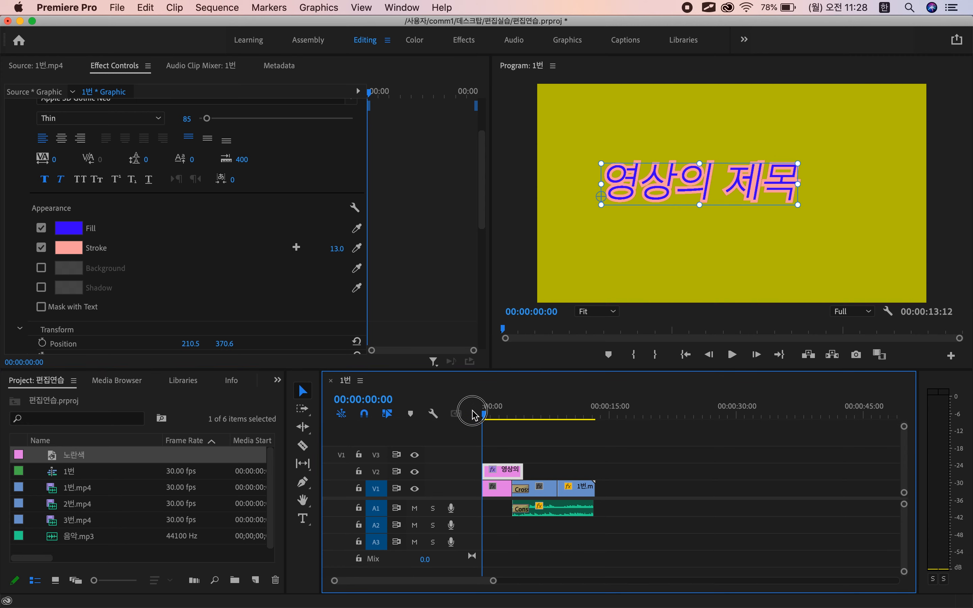
pyautogui.moveTo(523, 470); pyautogui.dragTo(512, 469)
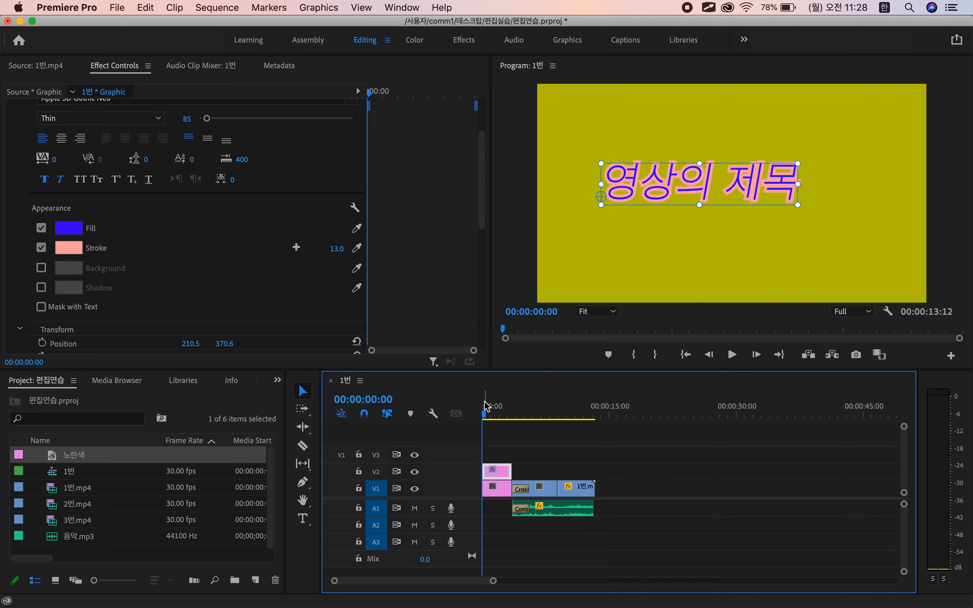
pyautogui.press('space')
pyautogui.press('space')
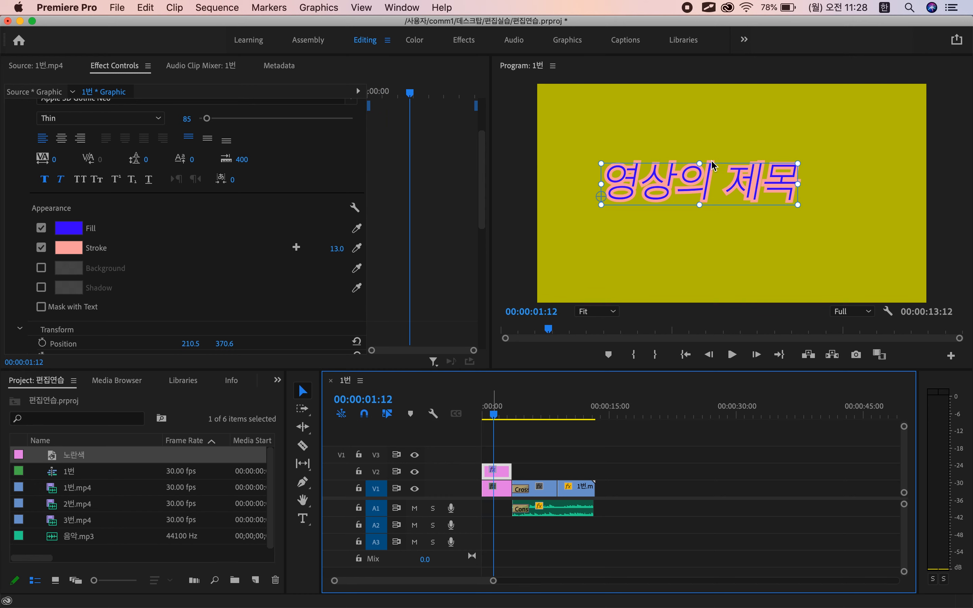
# Step: Move the title text to about the middle of the frame, at position 323.5, 390.6
pyautogui.moveTo(709, 183); pyautogui.dragTo(743, 184)
pyautogui.press('=')
pyautogui.press('=')
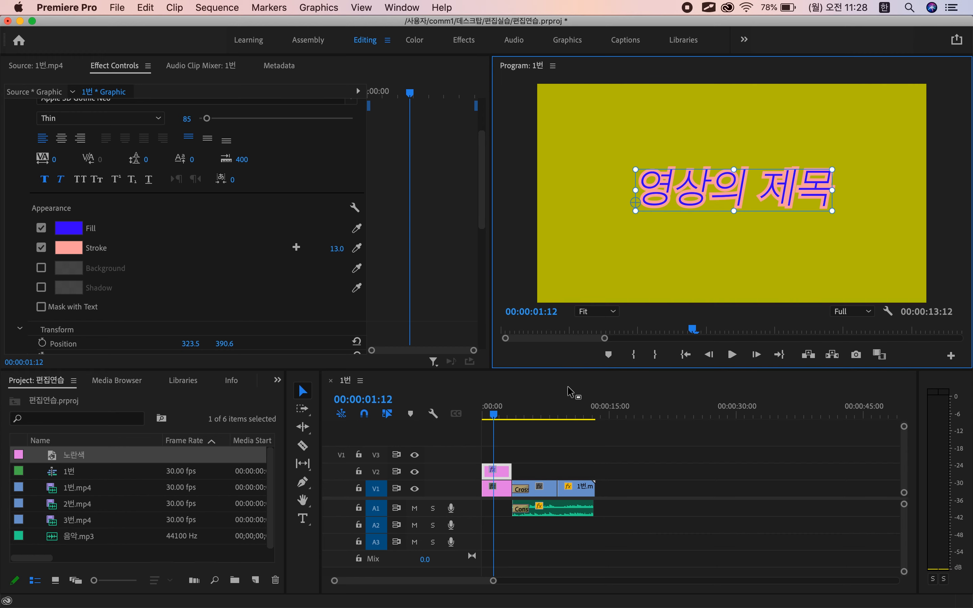
# Step: Trim both ends of the title clip on V2 so it starts after and ends before the yellow matte
pyautogui.click(529, 464)
pyautogui.press('=')
pyautogui.press('=')
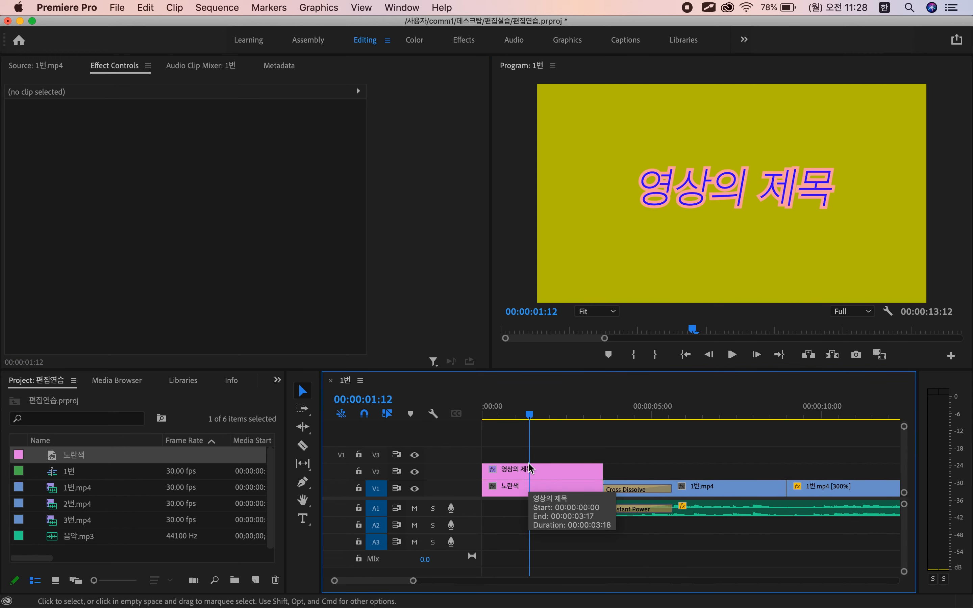
pyautogui.moveTo(485, 469); pyautogui.dragTo(508, 467)
pyautogui.moveTo(601, 472); pyautogui.dragTo(574, 473)
# Step: Play the sequence from the start through the yellow opening and into the first video clip
pyautogui.moveTo(528, 416); pyautogui.dragTo(440, 418)
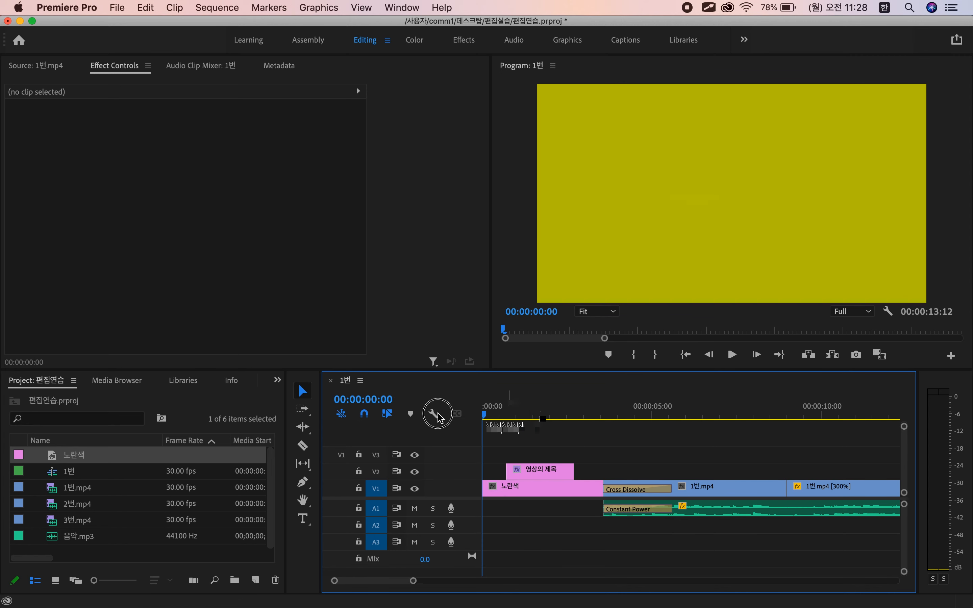
pyautogui.press('space')
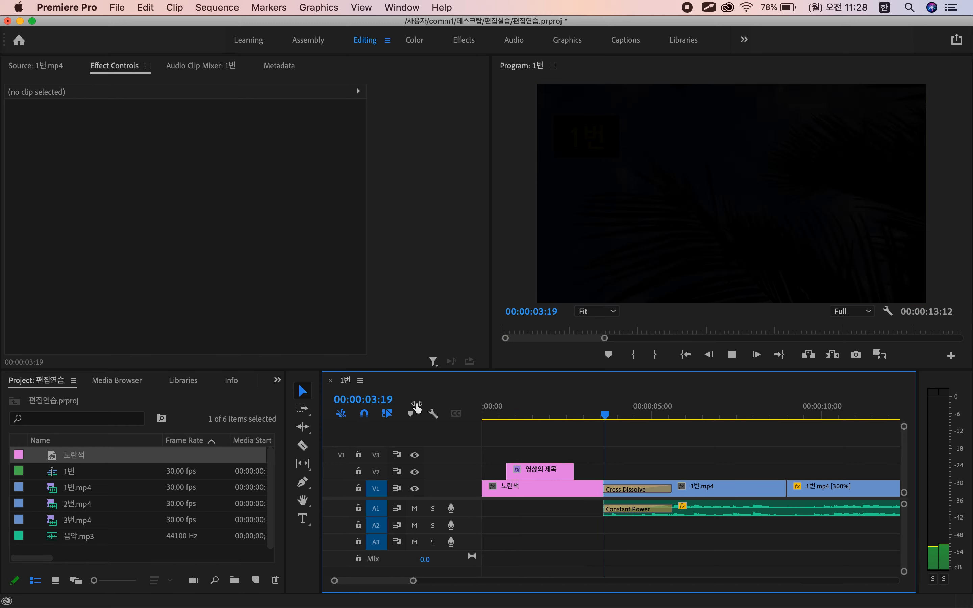
pyautogui.press('space')
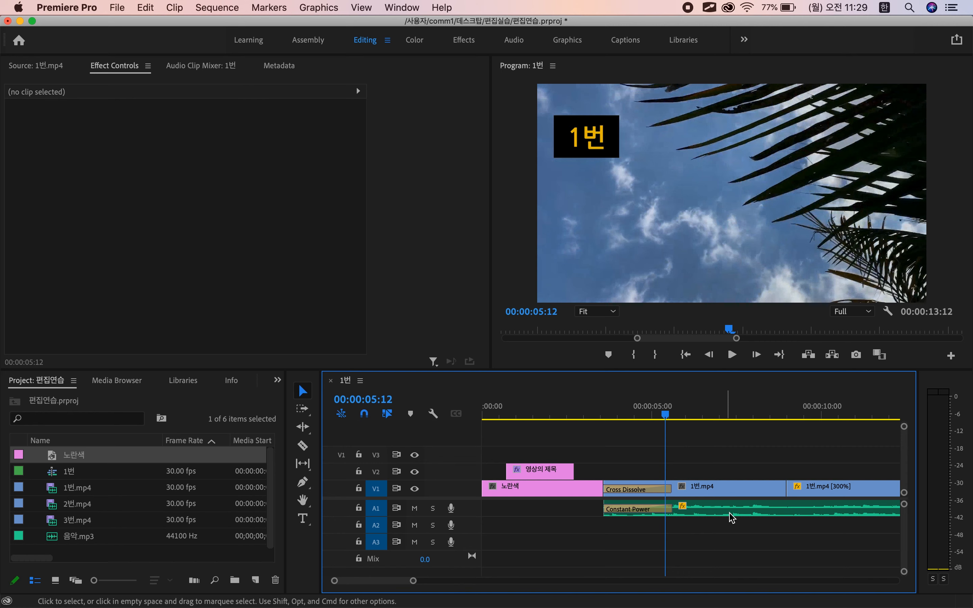
# Step: Move the music clip on A1 to the start of the sequence and play the opening with it
pyautogui.moveTo(728, 514); pyautogui.dragTo(601, 512)
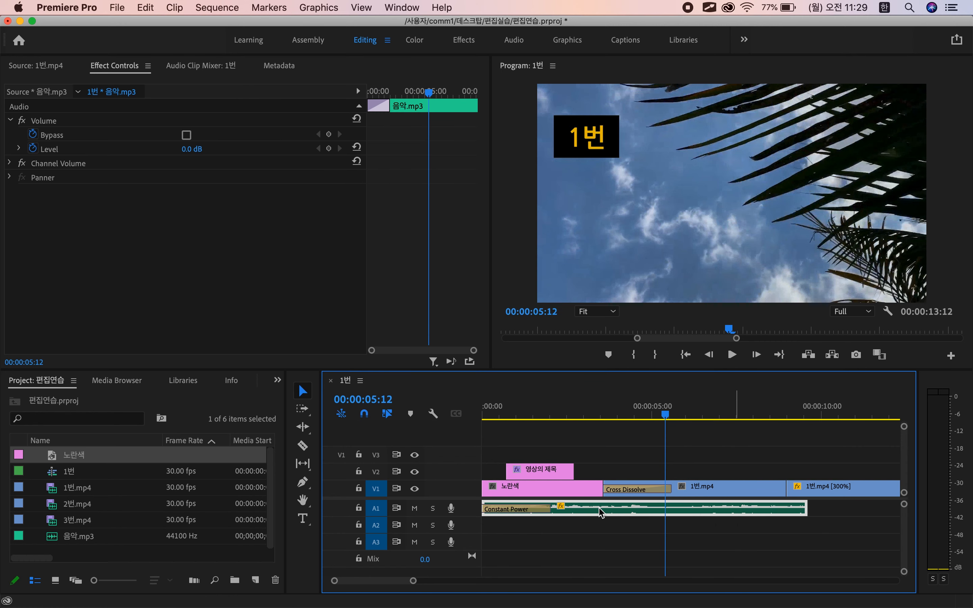
pyautogui.moveTo(591, 404); pyautogui.dragTo(447, 389)
pyautogui.press('space')
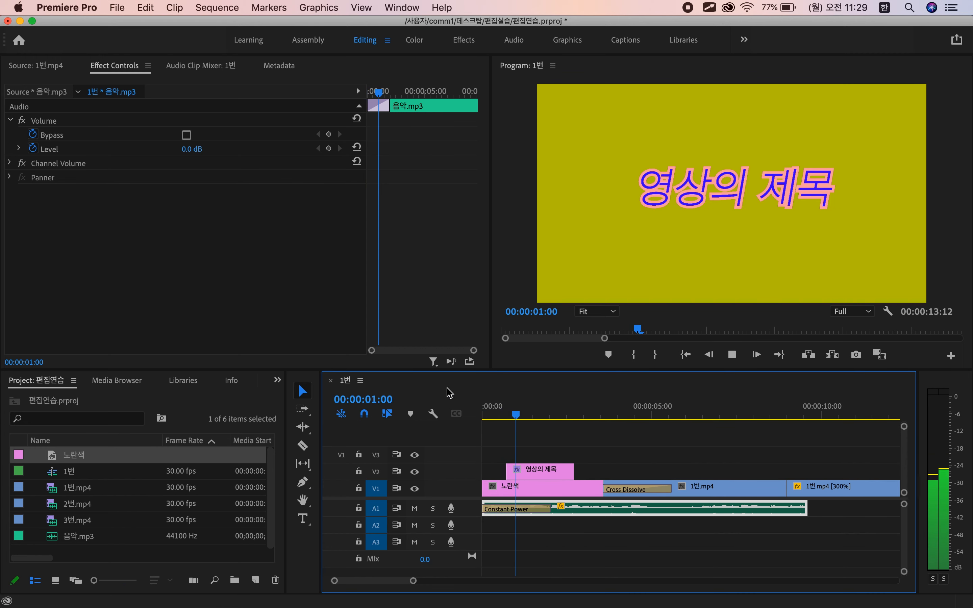
pyautogui.press('space')
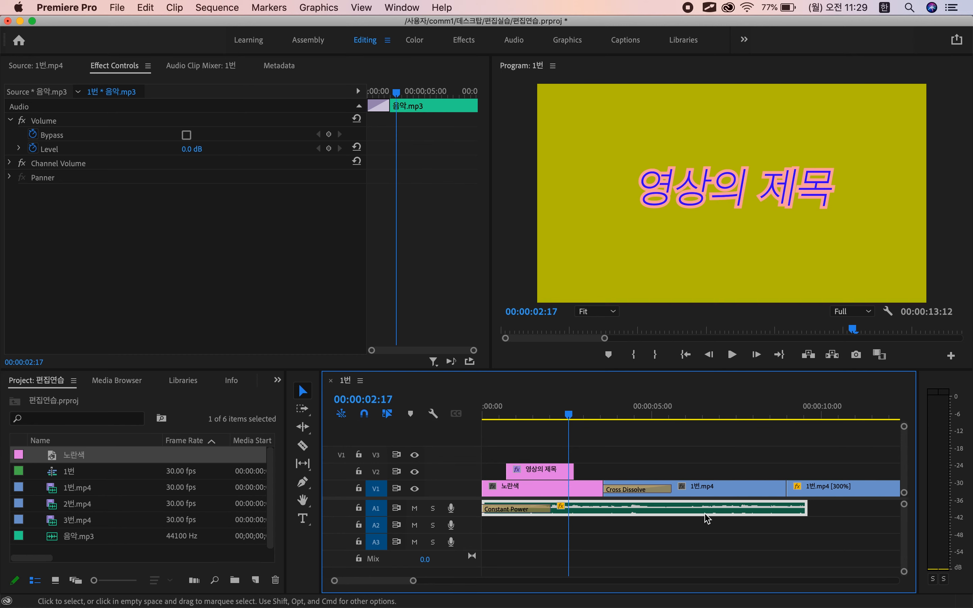
# Step: Review the settings of the first video clip, yellow matte, title and music clip in turn, and show the available effects
pyautogui.click(712, 489)
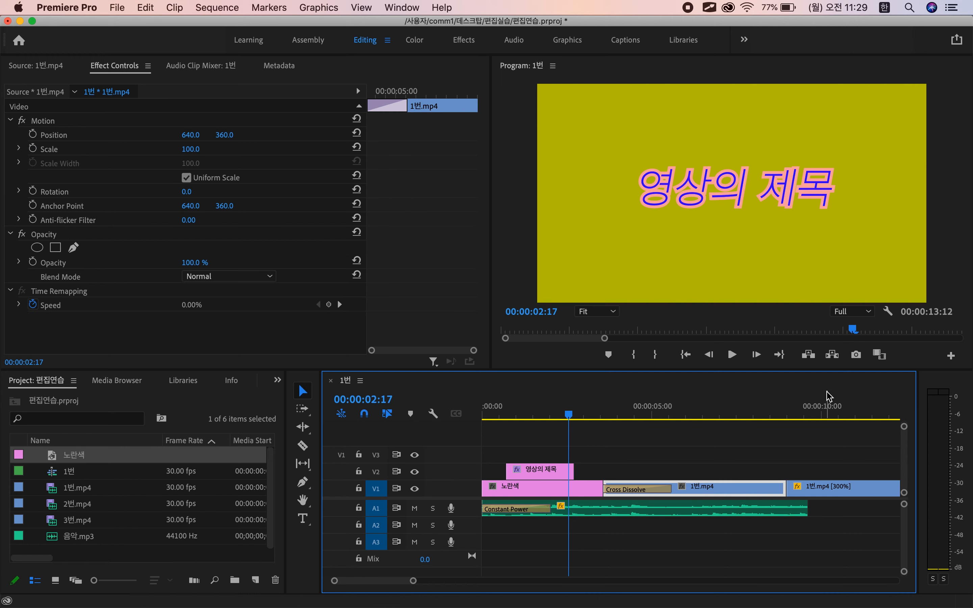
pyautogui.click(825, 406)
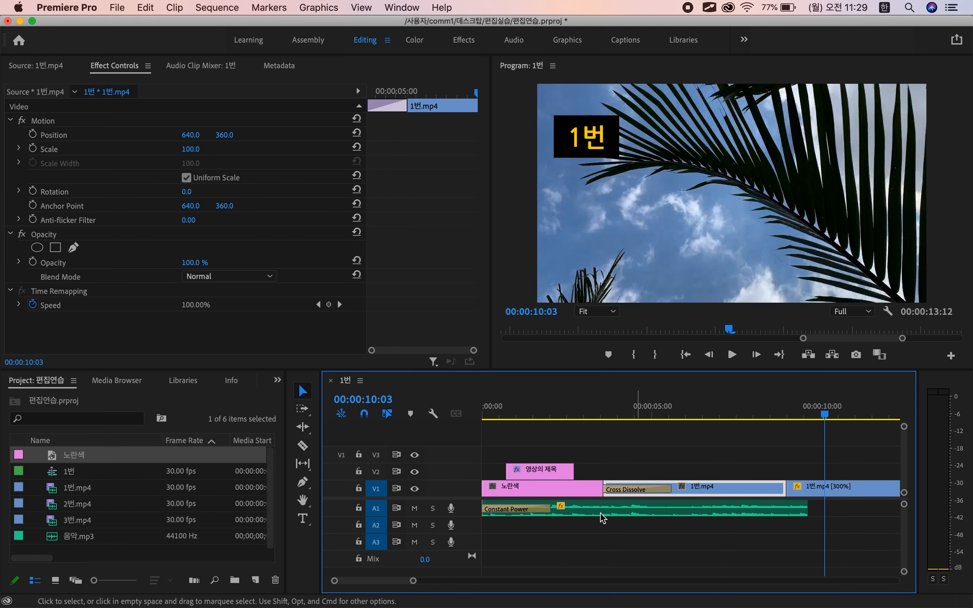
pyautogui.click(580, 488)
pyautogui.click(553, 406)
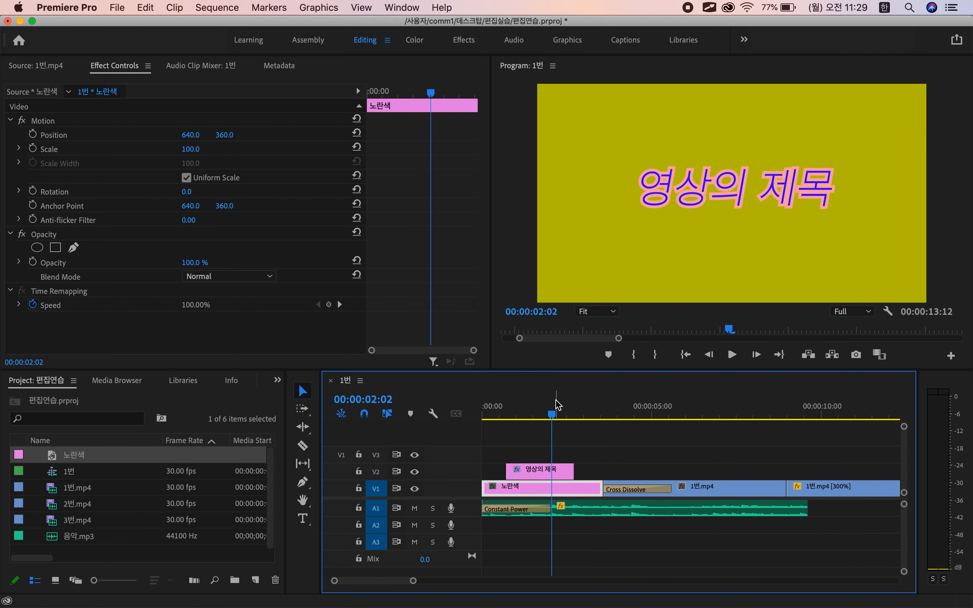
pyautogui.click(562, 470)
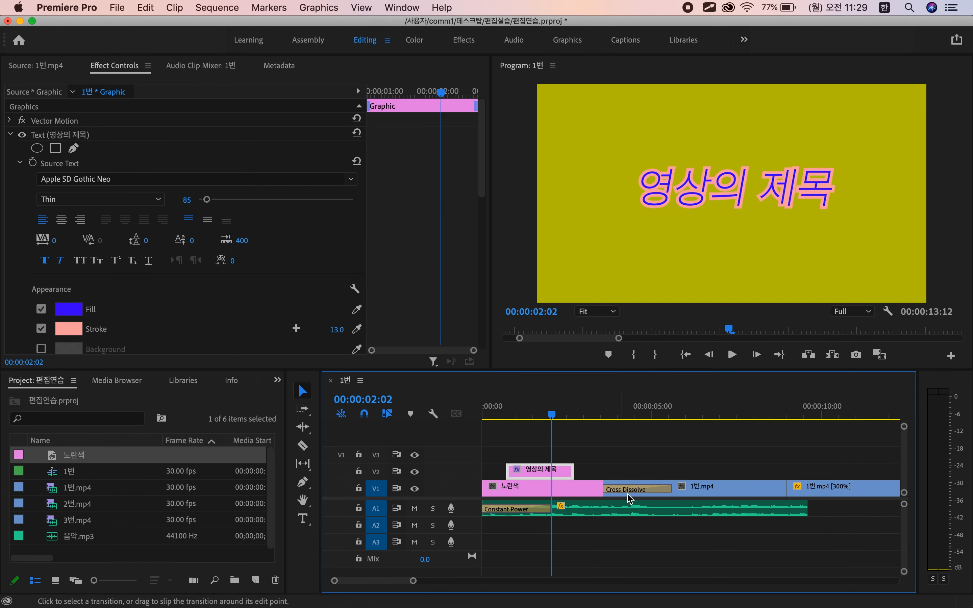
pyautogui.click(646, 517)
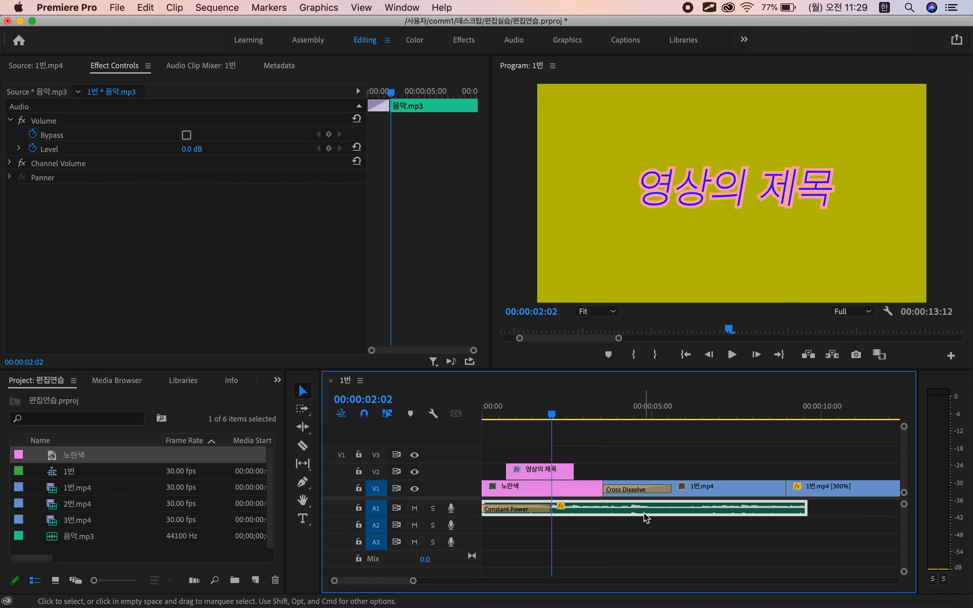
pyautogui.click(683, 521)
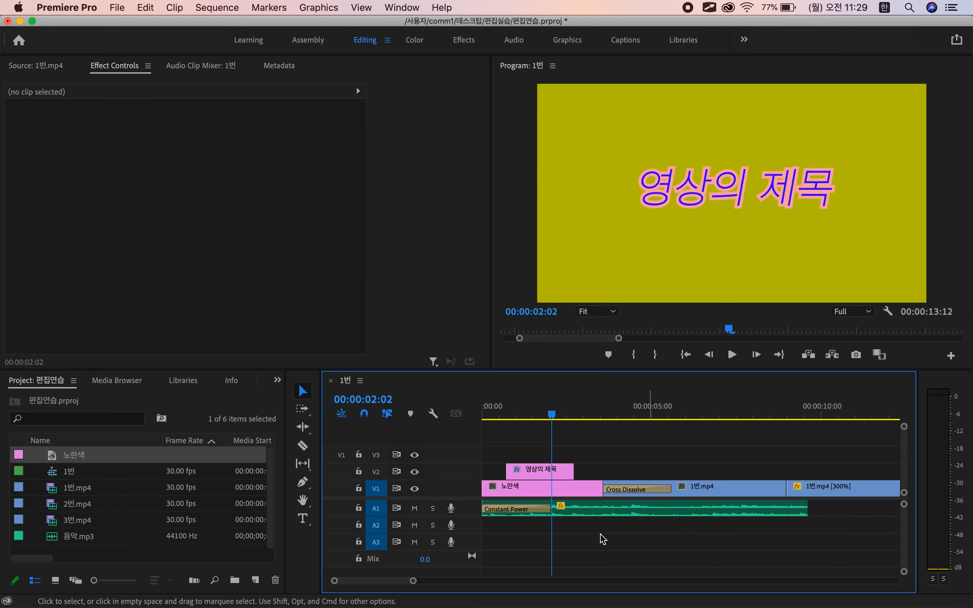
pyautogui.click(240, 383)
pyautogui.click(251, 382)
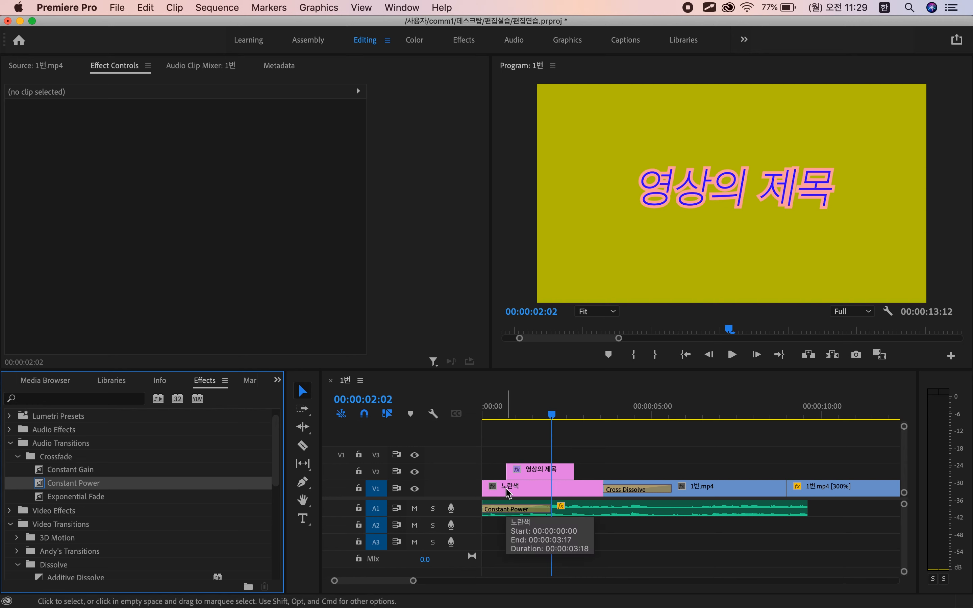
# Step: Extend the music clip's end to match the end of the last video clip, and save the project
pyautogui.press('-')
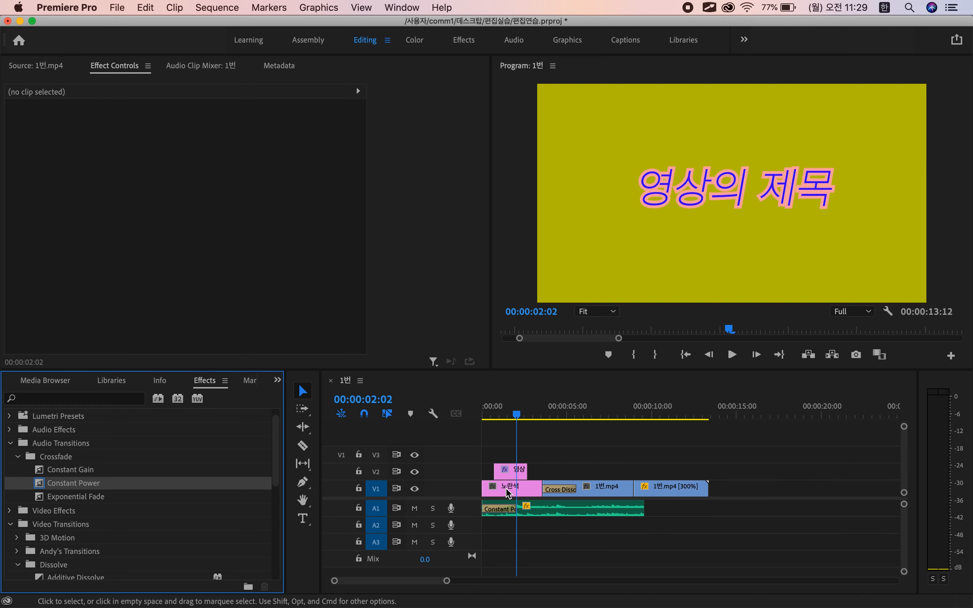
pyautogui.press('-')
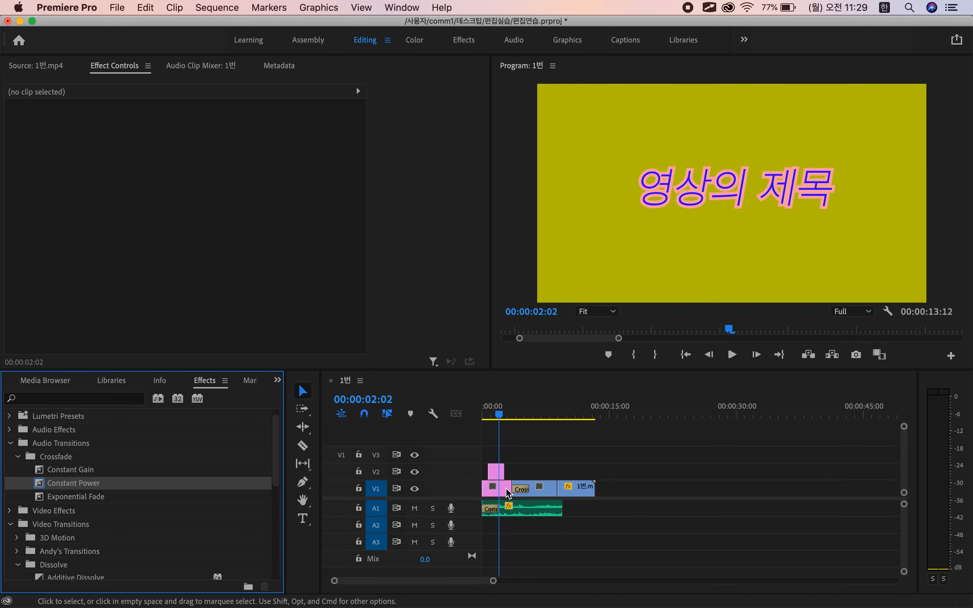
pyautogui.moveTo(562, 511); pyautogui.dragTo(595, 511)
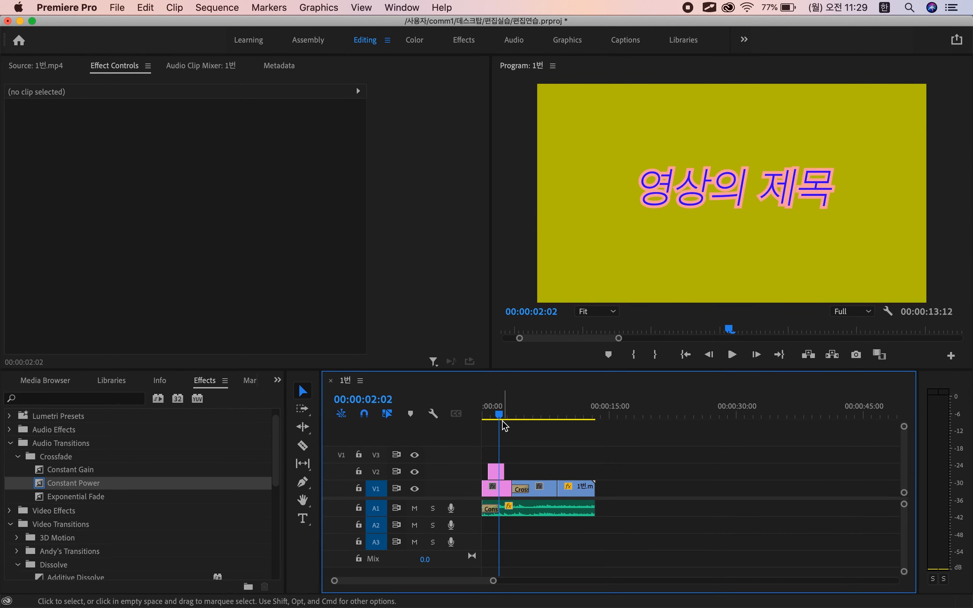
pyautogui.moveTo(501, 415); pyautogui.dragTo(596, 408)
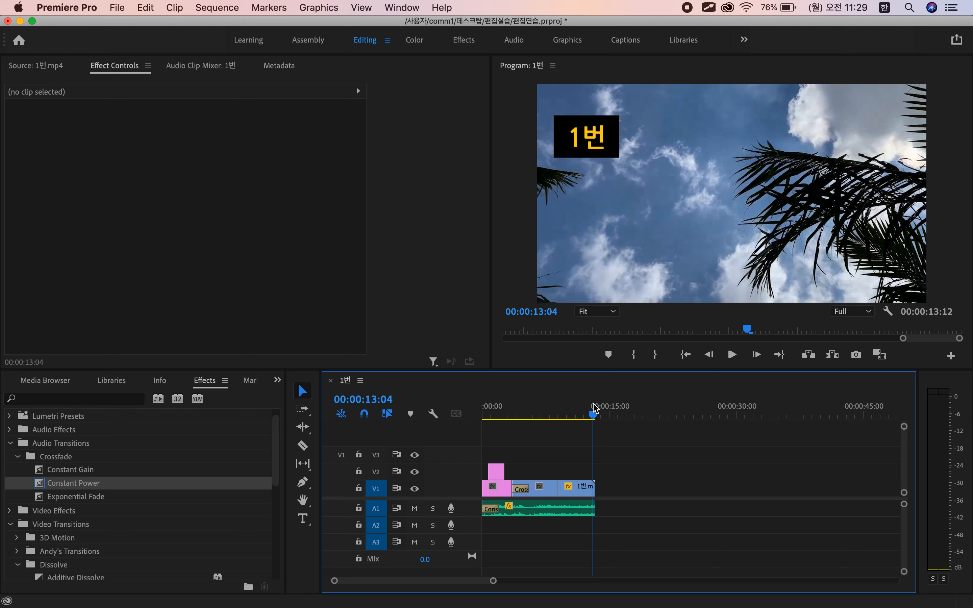
pyautogui.press('cmd+s')
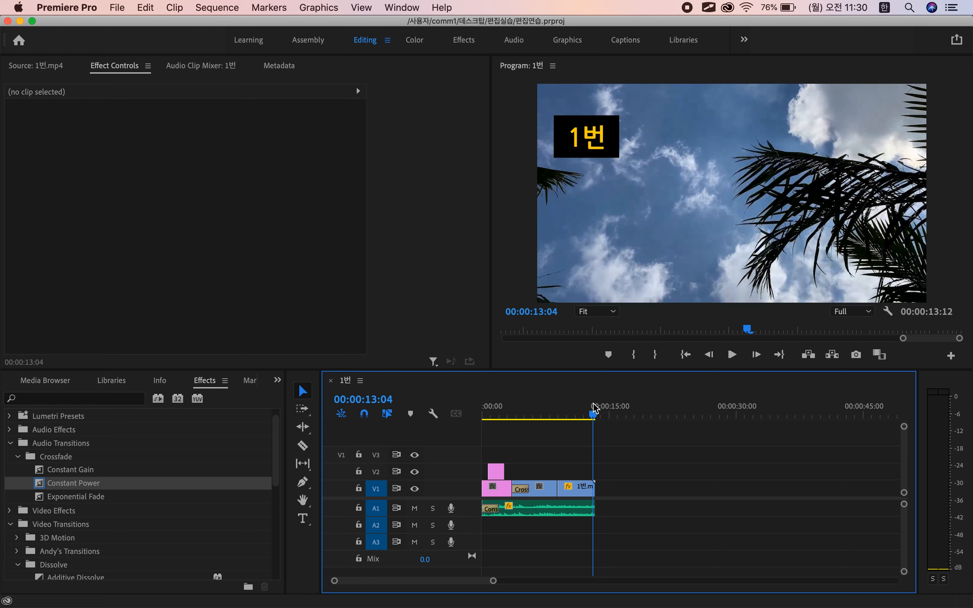
# Step: Open the media export settings for the 1번 sequence and choose H.264 as the format
pyautogui.click(119, 8)
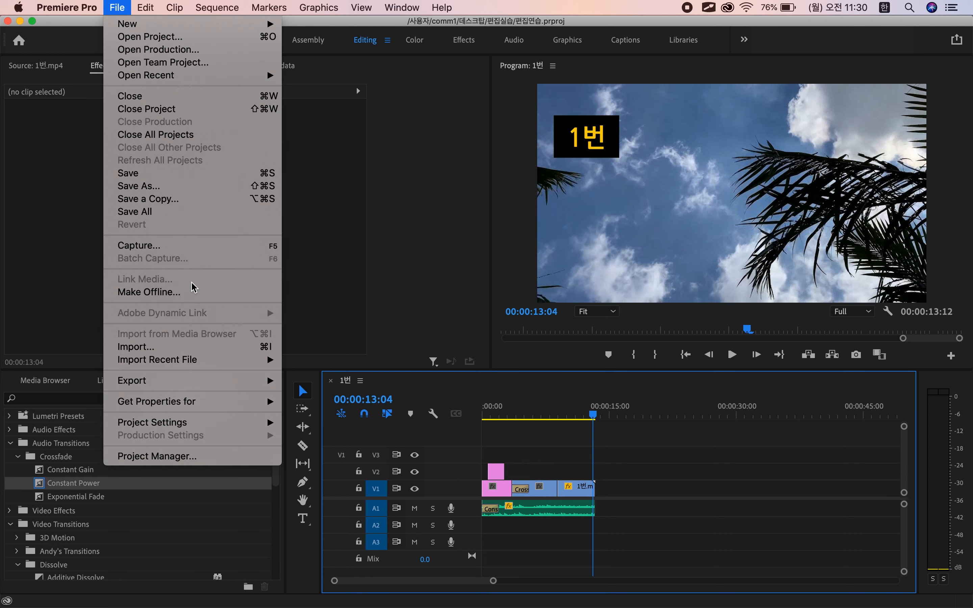
pyautogui.moveTo(200, 380)
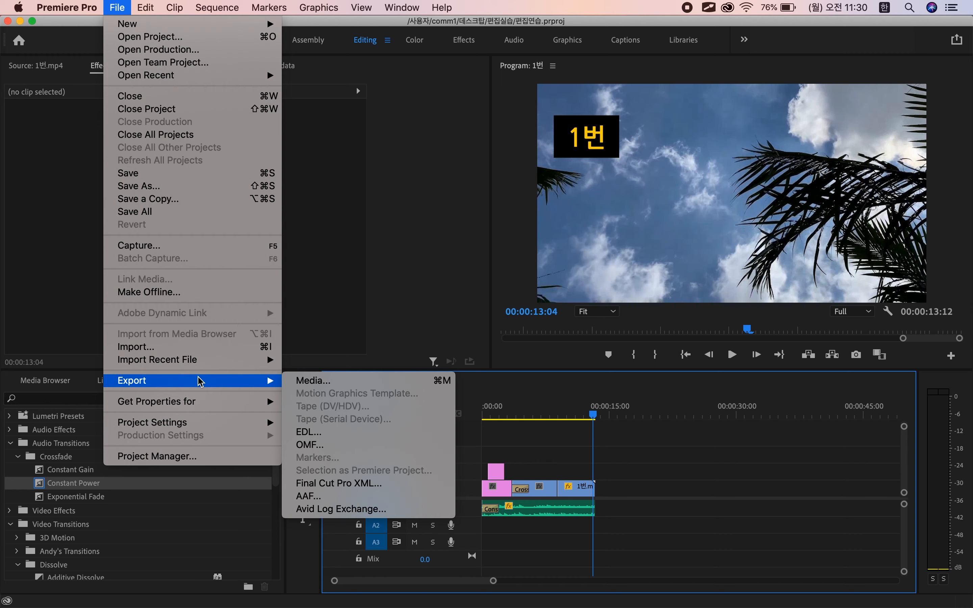
pyautogui.click(328, 380)
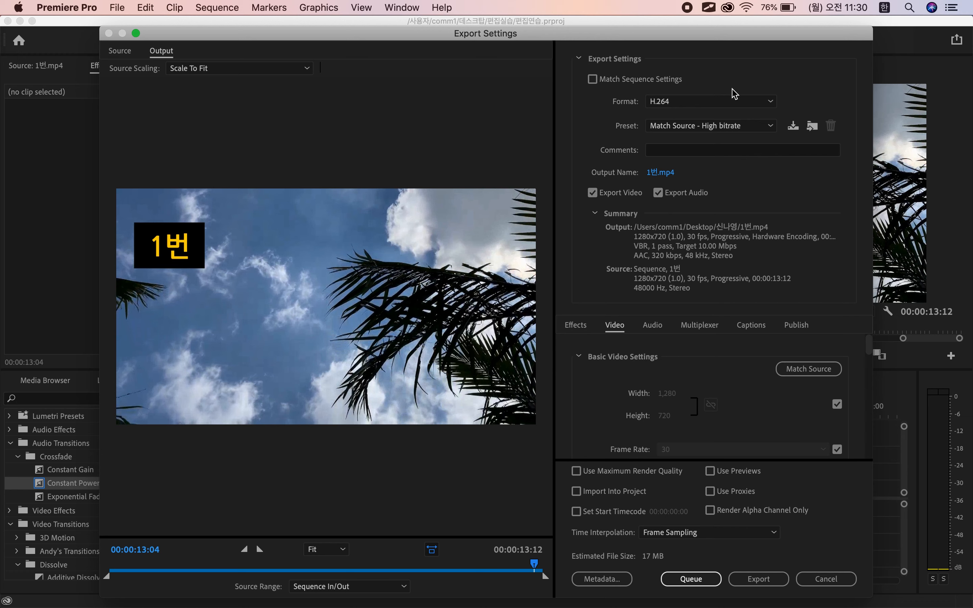
pyautogui.click(729, 101)
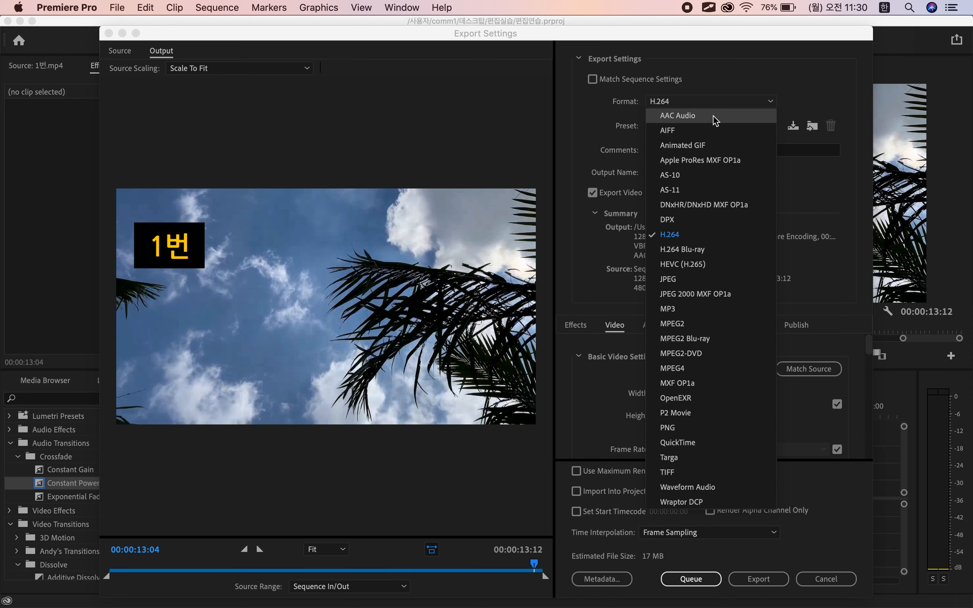
pyautogui.click(700, 237)
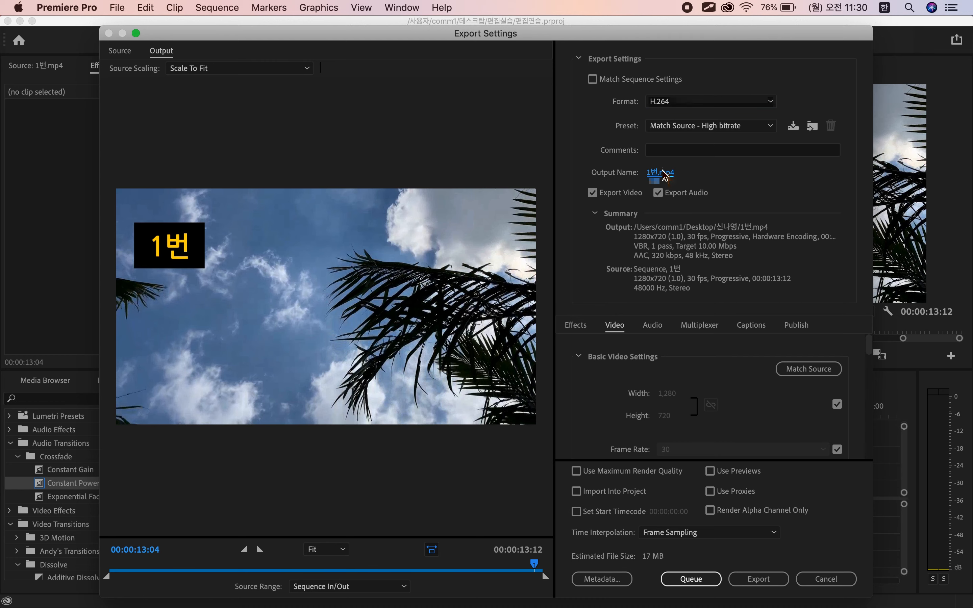
# Step: Set the export's output file to 완성.mp4 in the 편집실습 folder on the desktop
pyautogui.click(663, 173)
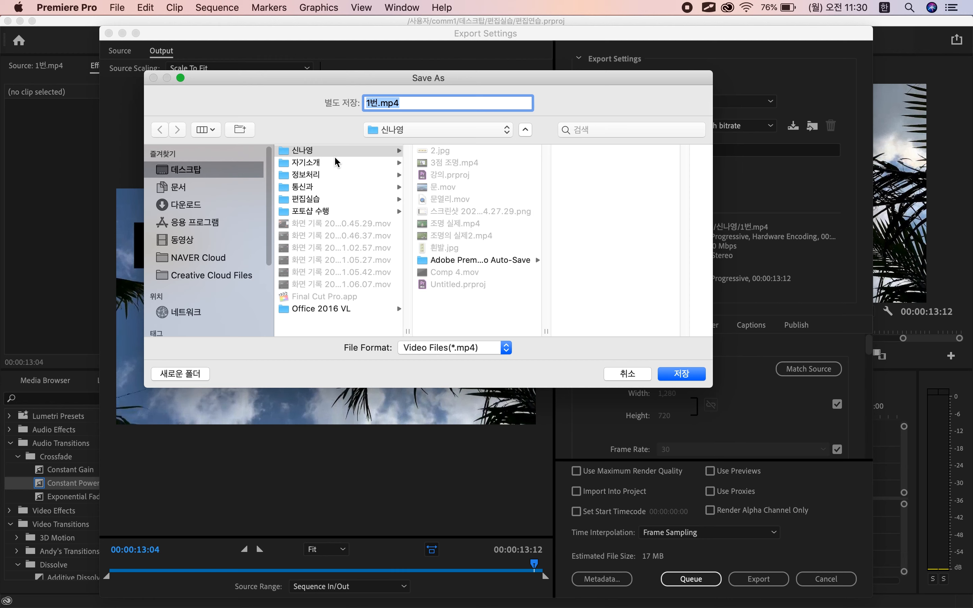
pyautogui.click(325, 198)
pyautogui.click(460, 214)
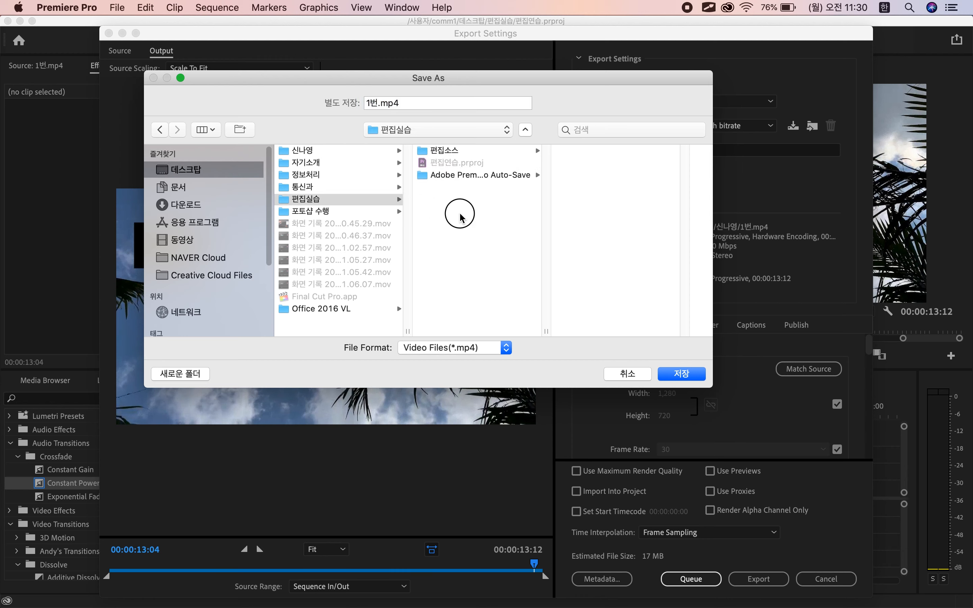
pyautogui.tripleClick(420, 100)
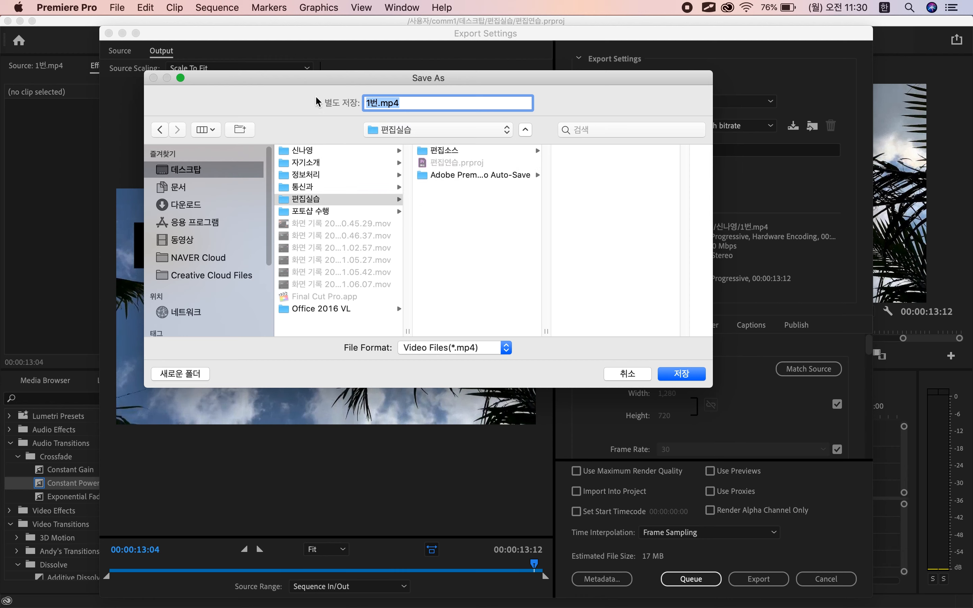
pyautogui.write('완성')
pyautogui.click(687, 376)
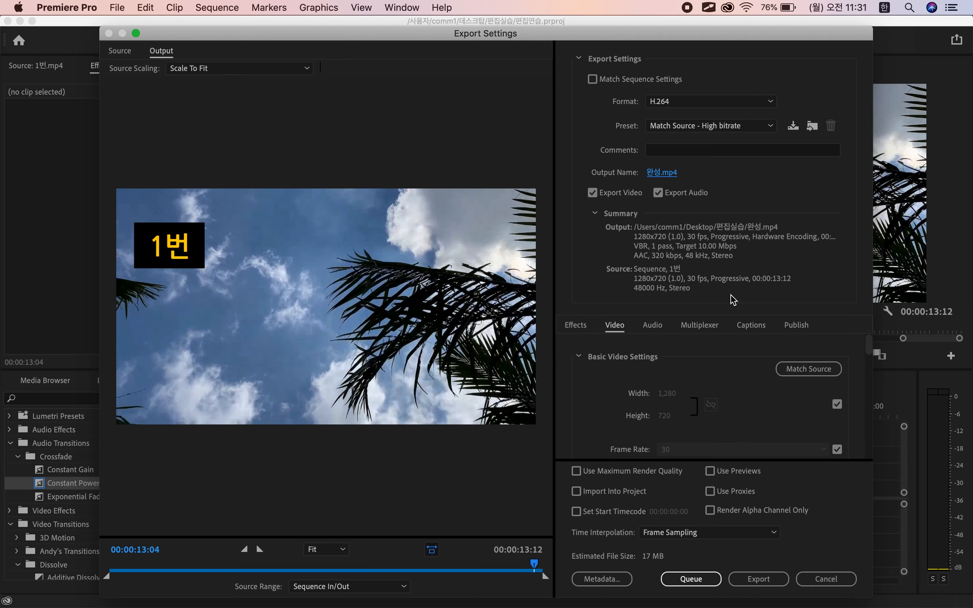
# Step: Check the basic video settings and export the 1번 sequence with the Match Source - High bitrate preset
pyautogui.scroll(-5, 712, 398)
pyautogui.scroll(5, 713, 398)
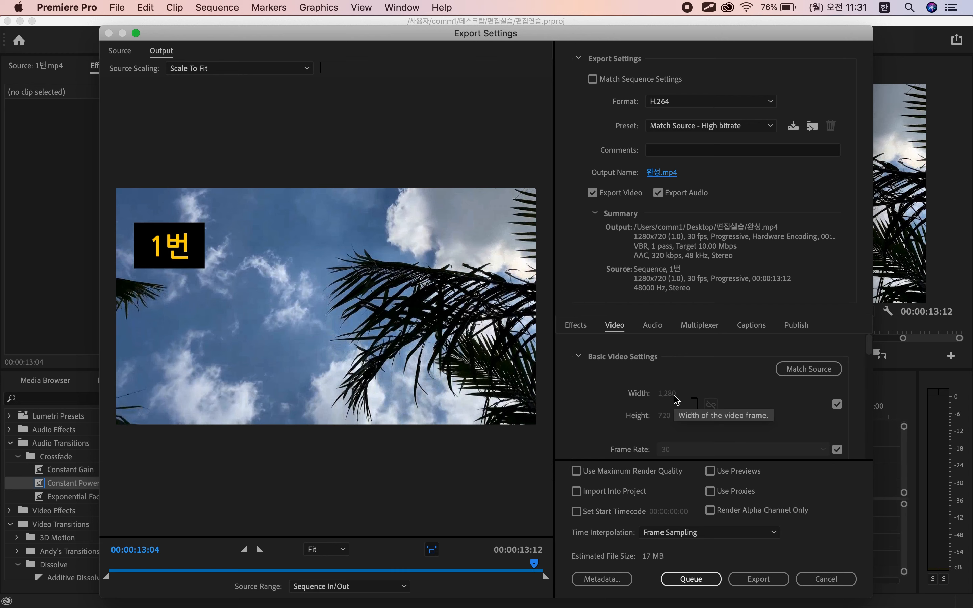
pyautogui.scroll(-5, 713, 357)
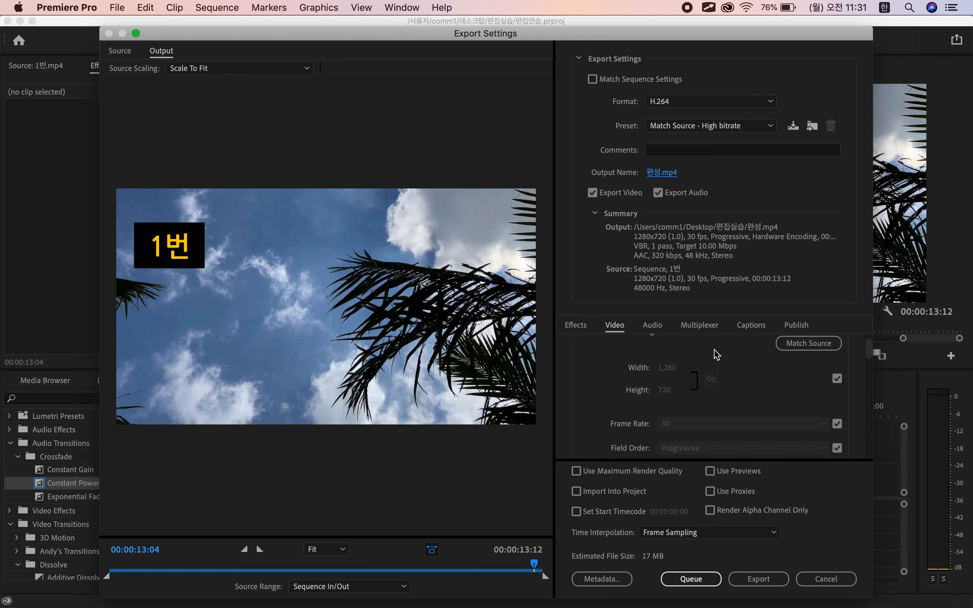
pyautogui.click(759, 579)
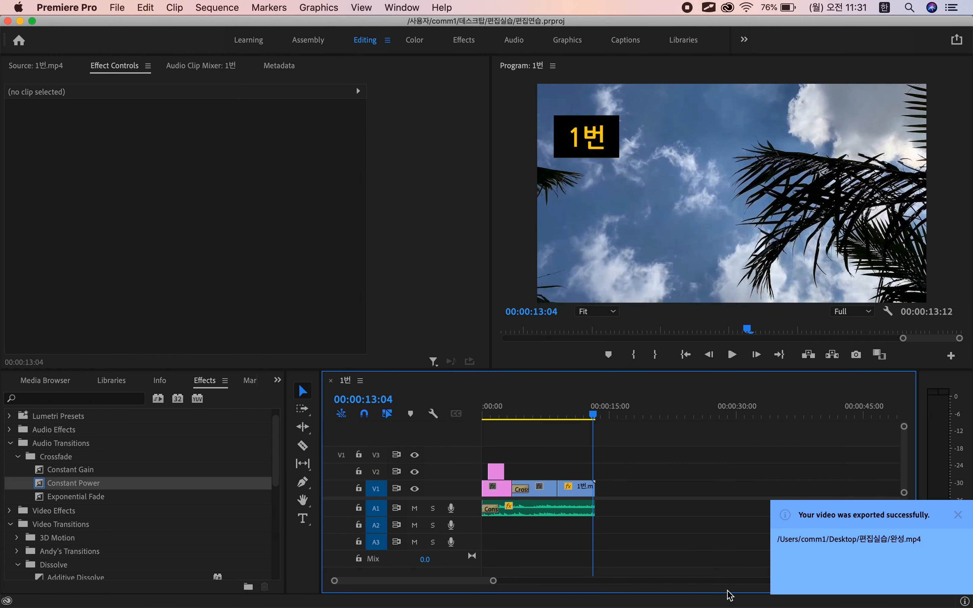
# Step: Switch to Finder, open 완성.mp4 from the 편집실습 folder, play it in QuickTime Player and close it
pyautogui.click(295, 595)
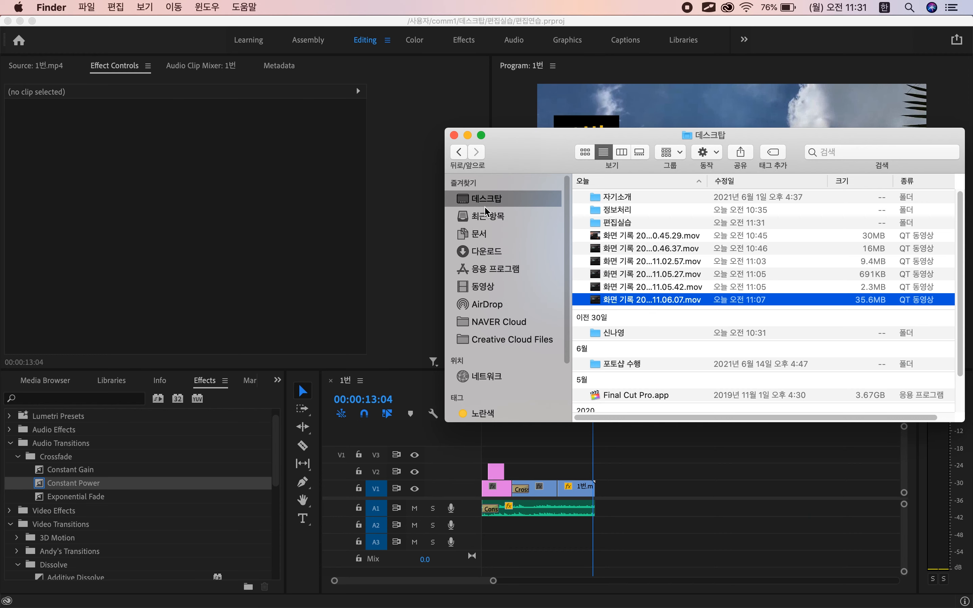
pyautogui.doubleClick(615, 223)
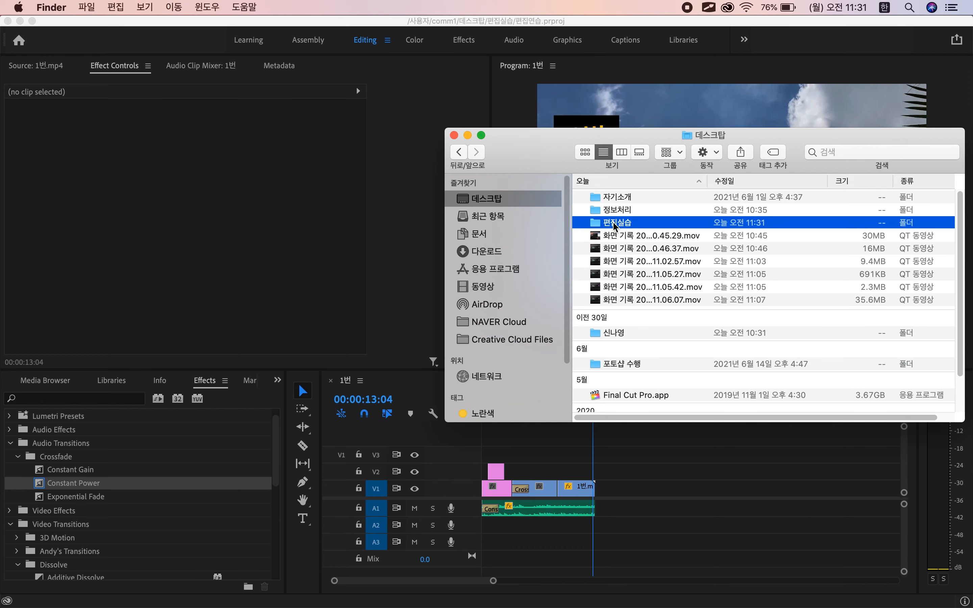
pyautogui.doubleClick(610, 198)
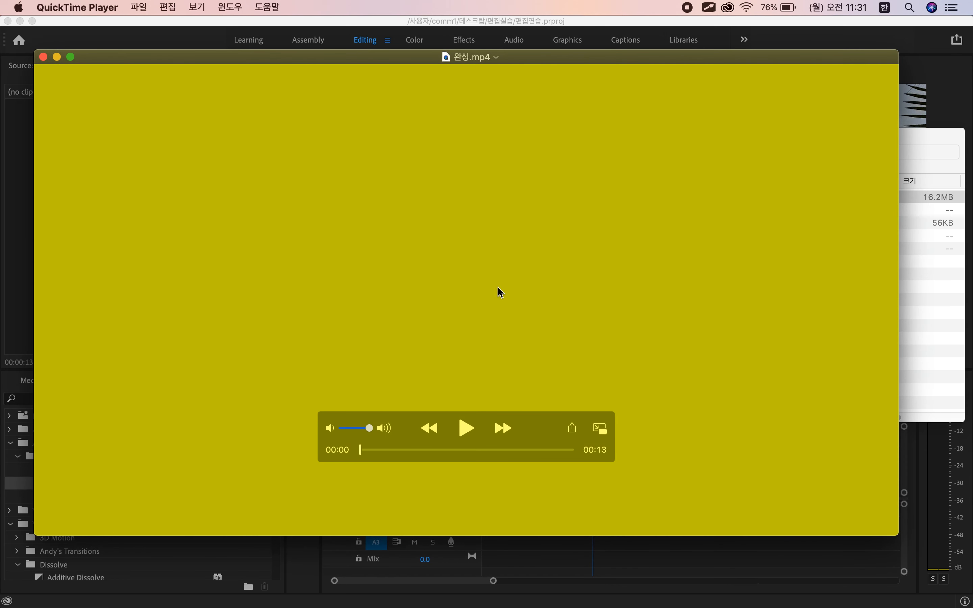
pyautogui.click(467, 428)
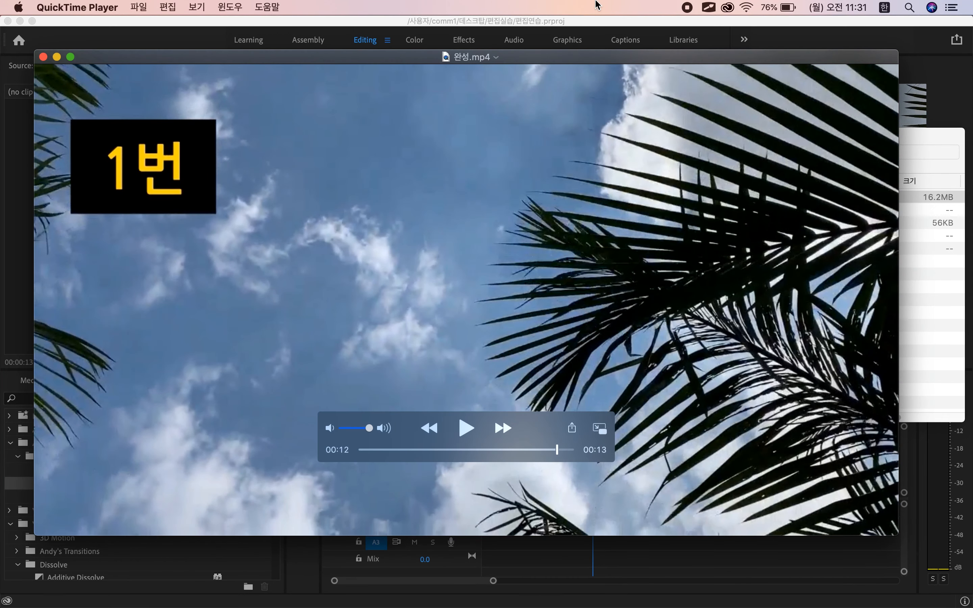
pyautogui.click(44, 58)
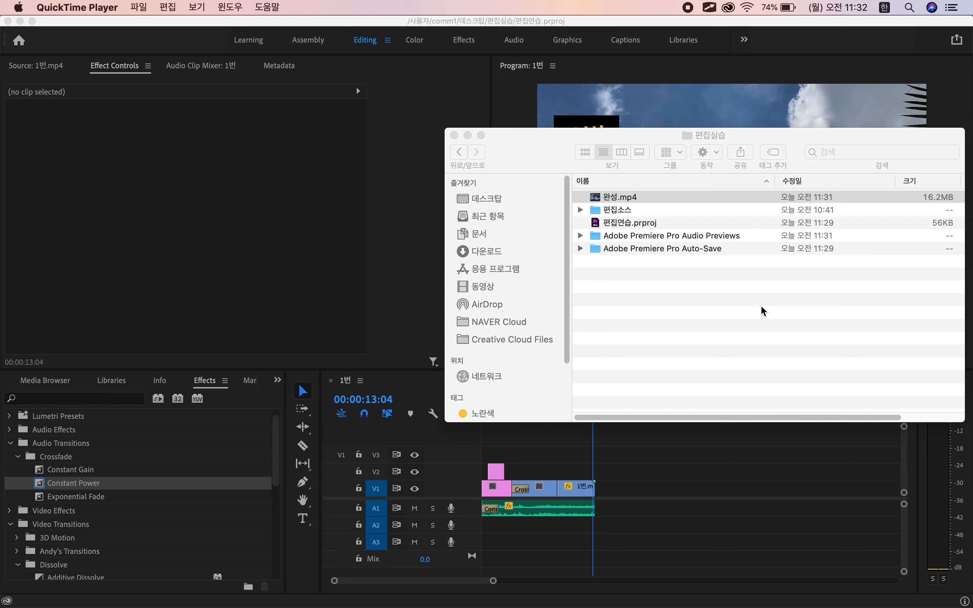
# Step: Switch back to Premiere Pro and save the project
pyautogui.click(724, 482)
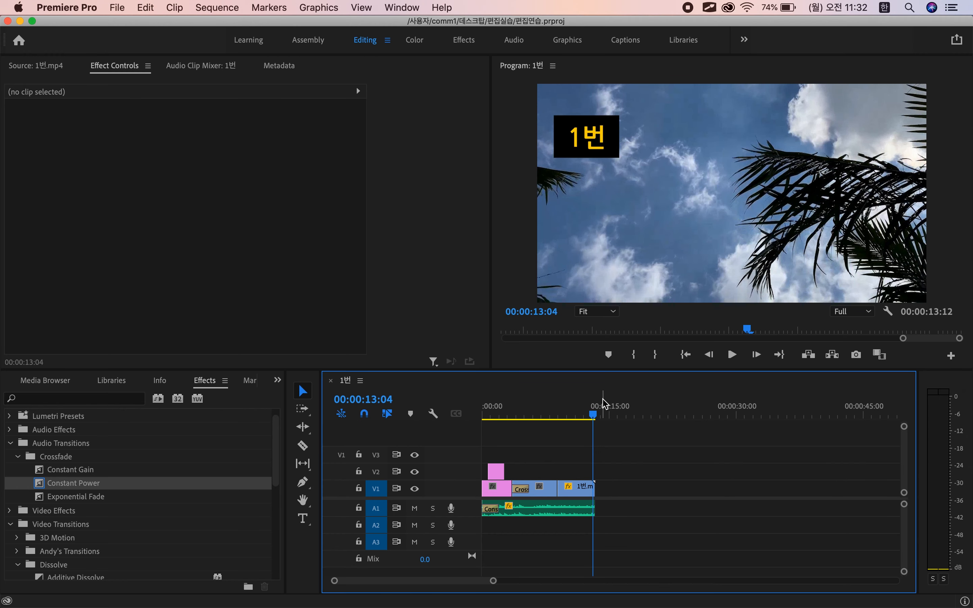
pyautogui.press('cmd+s')
pyautogui.click(87, 6)
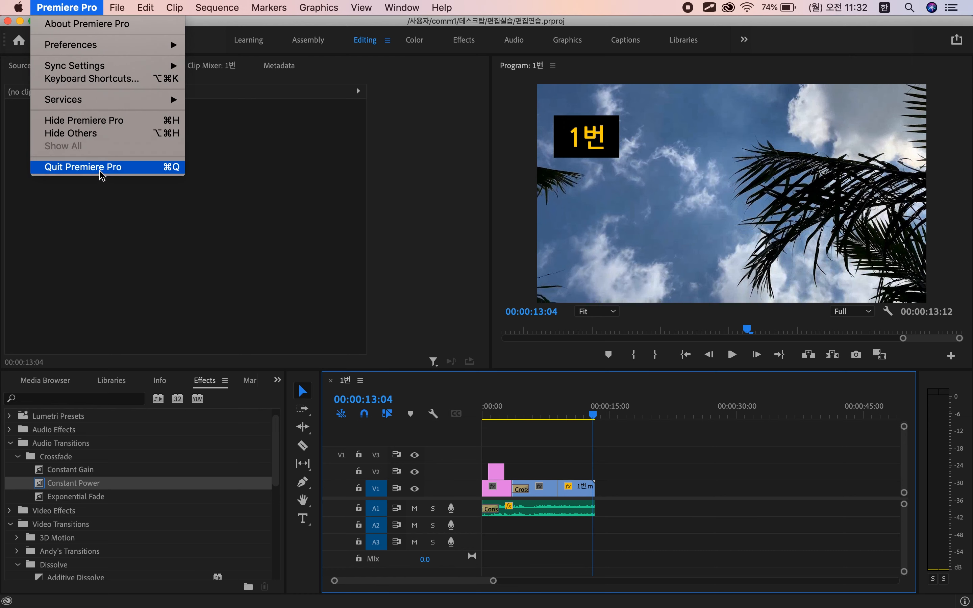
# Step: Move the playhead to the title at 00:00:01:23 and on to the video clip at 00:00:05:27
pyautogui.click(493, 404)
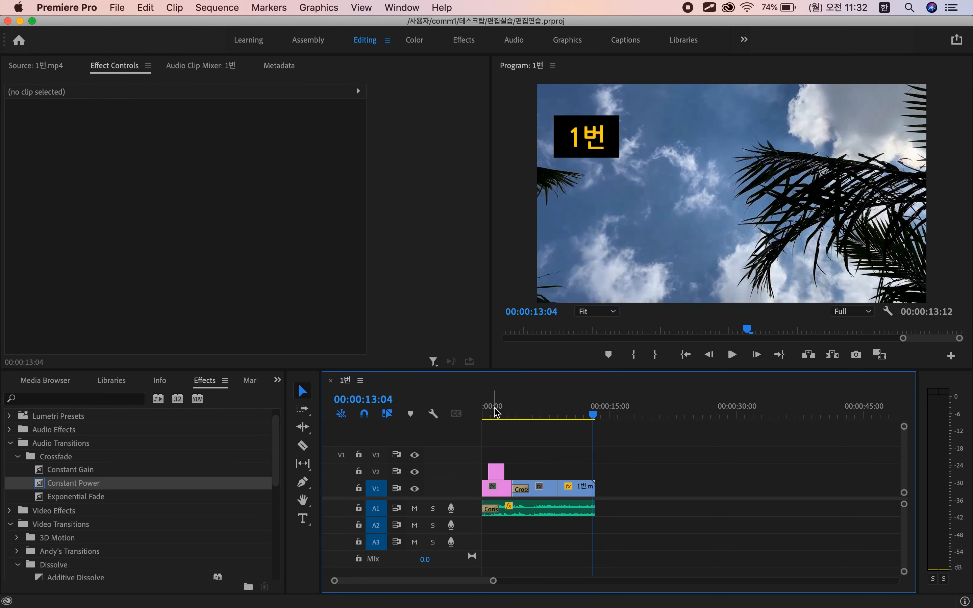
pyautogui.click(497, 411)
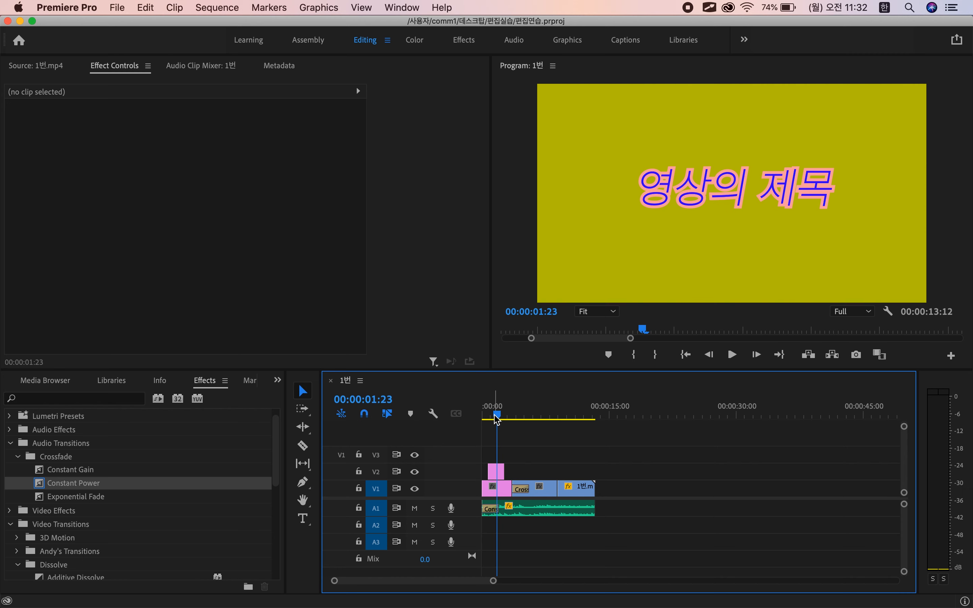
pyautogui.click(533, 412)
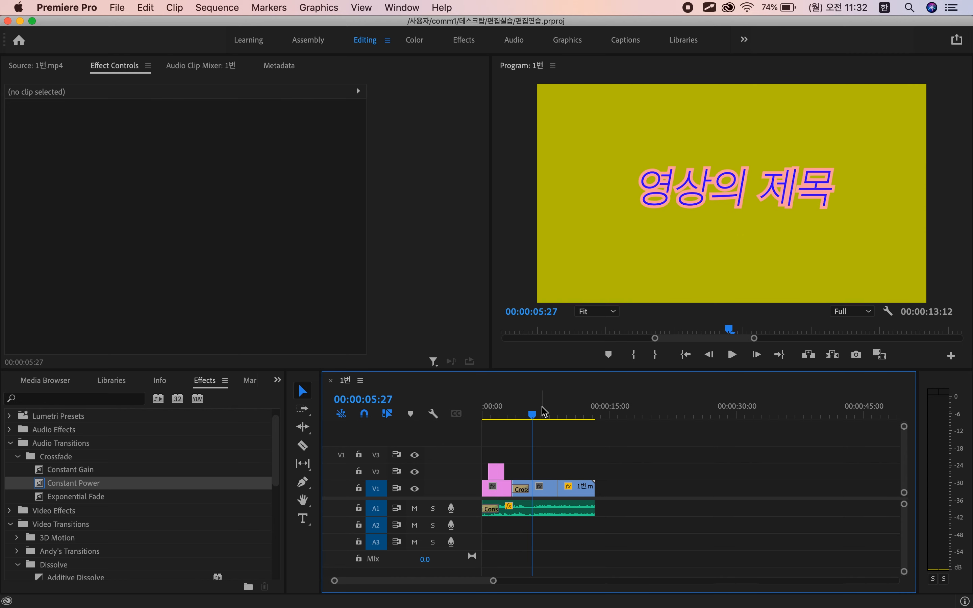